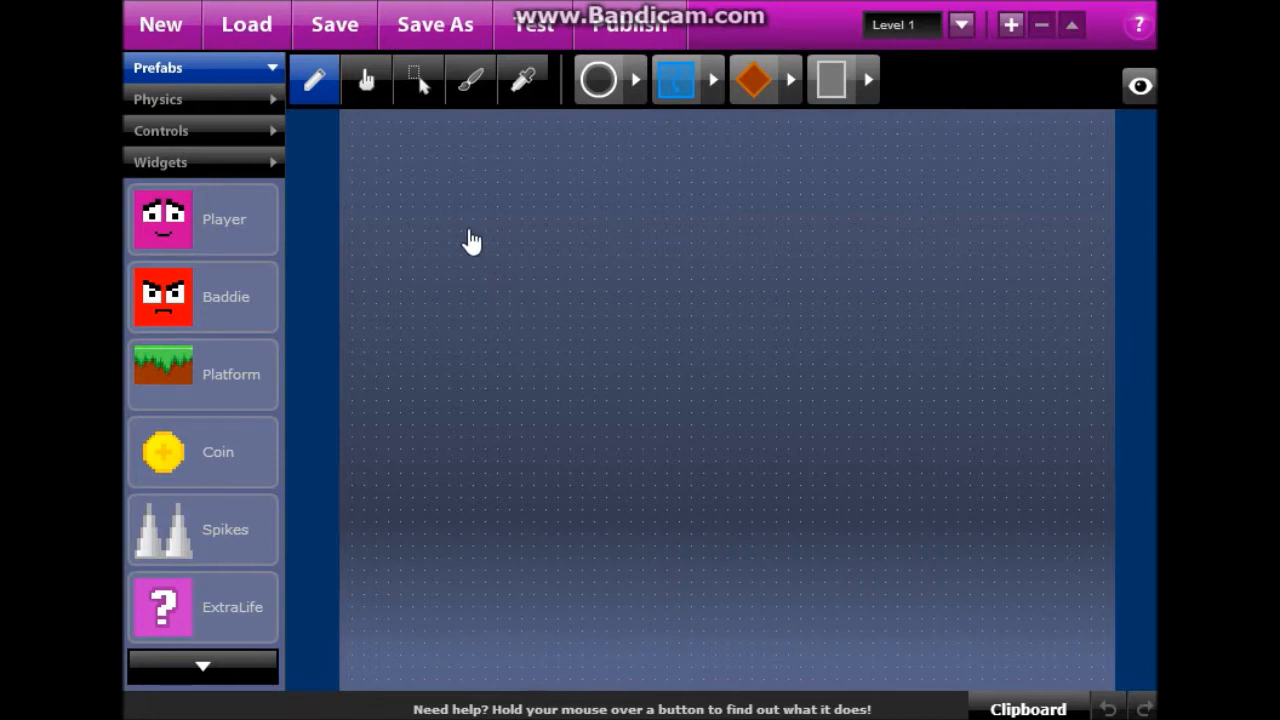
Show the Controls category with tiles such as Rotator, Mover, Slider and Jumper.
click(262, 140)
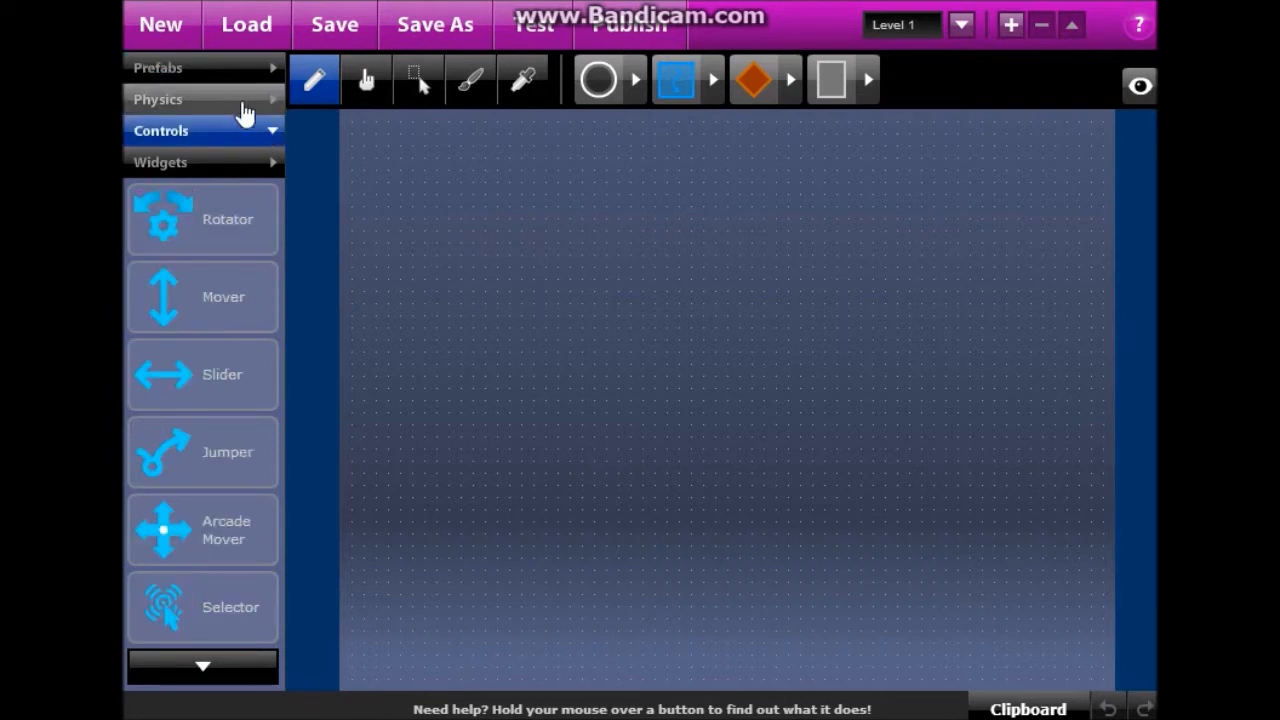
Draw a square block using the rectangle shape and the sliding, non-rotating physics option.
click(416, 86)
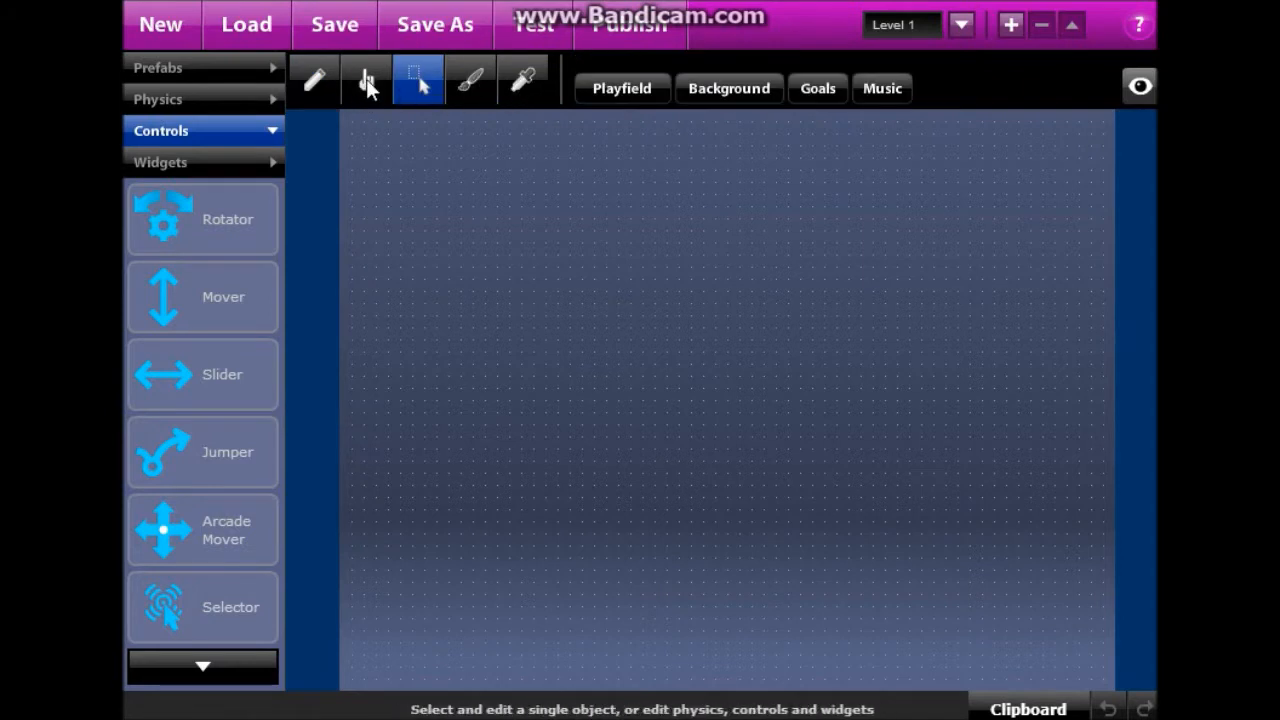
click(368, 87)
click(315, 82)
click(608, 88)
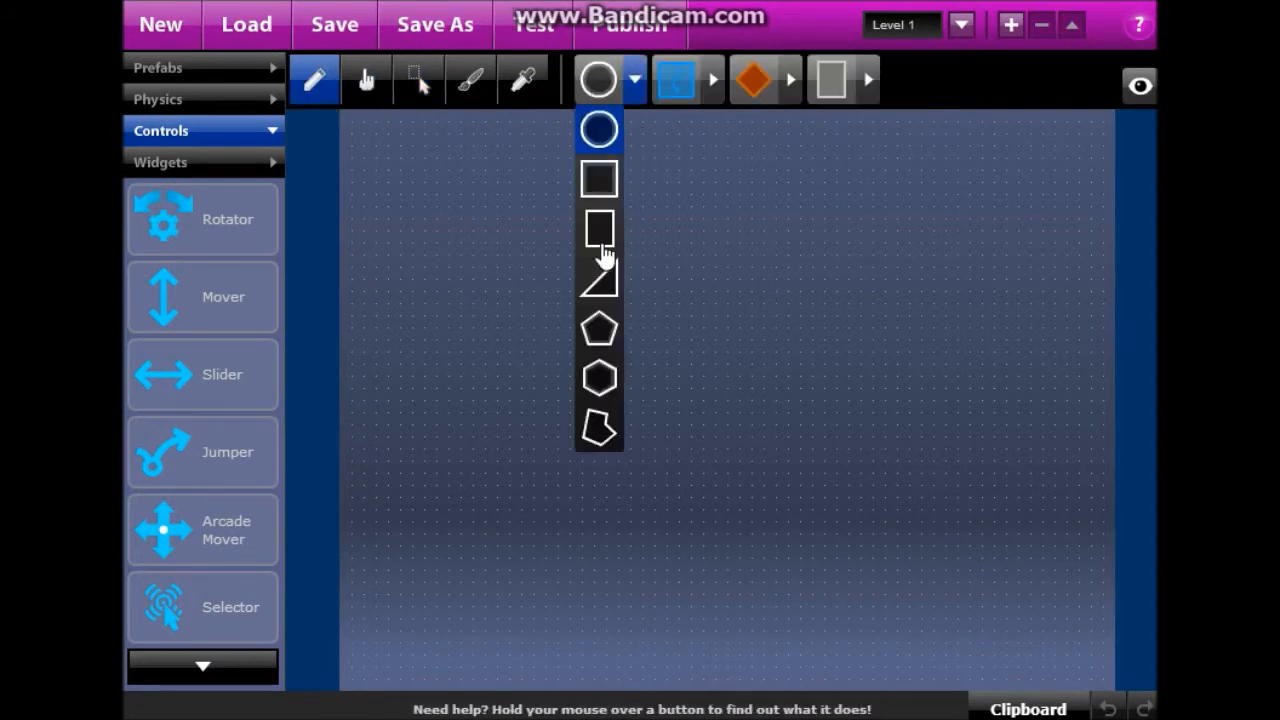
click(599, 228)
click(668, 95)
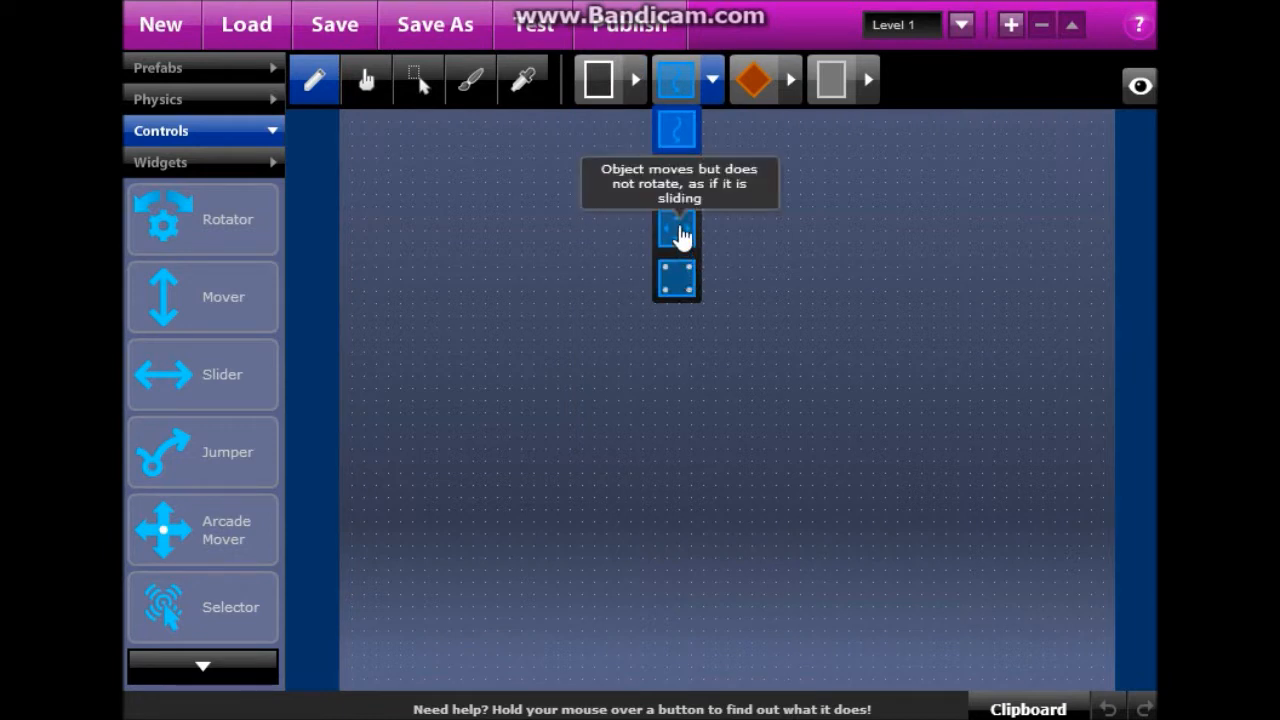
click(678, 236)
drag(545, 181, 680, 316)
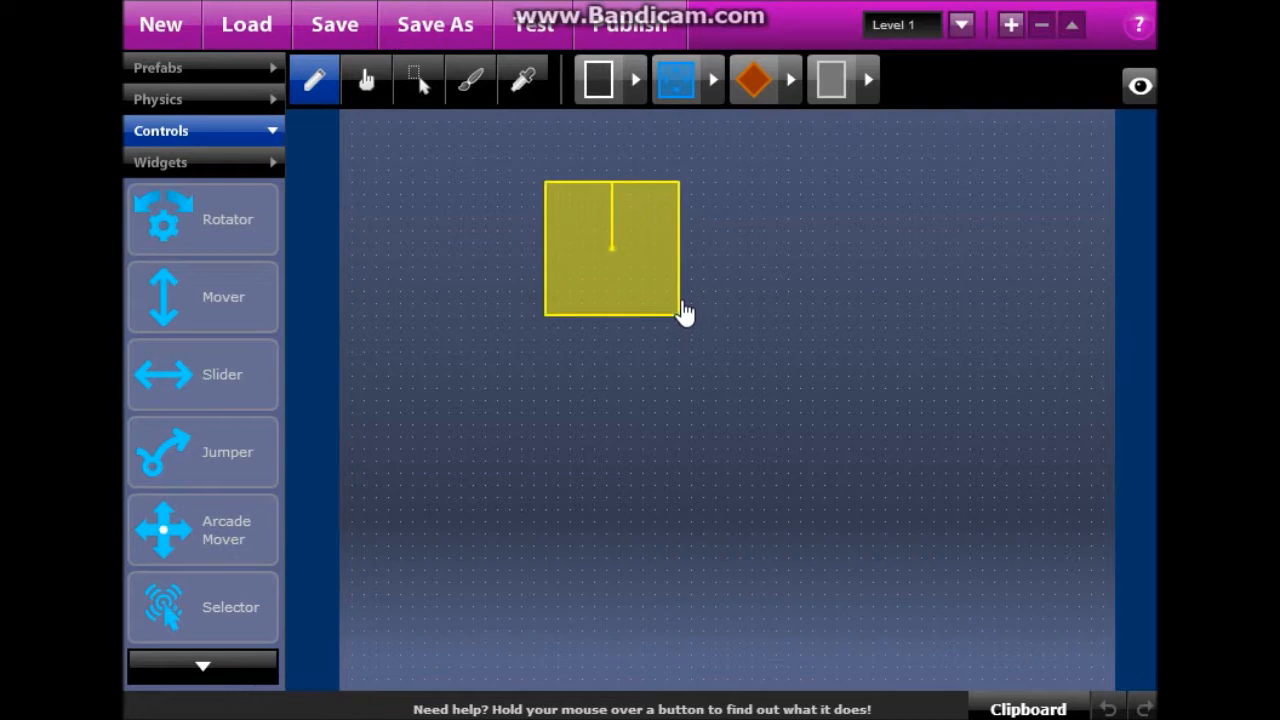
Colour the square orange, nudge it left and down, and make it slightly narrower.
click(470, 80)
click(548, 258)
drag(548, 258, 524, 270)
drag(628, 329, 598, 287)
click(598, 281)
click(608, 303)
click(646, 265)
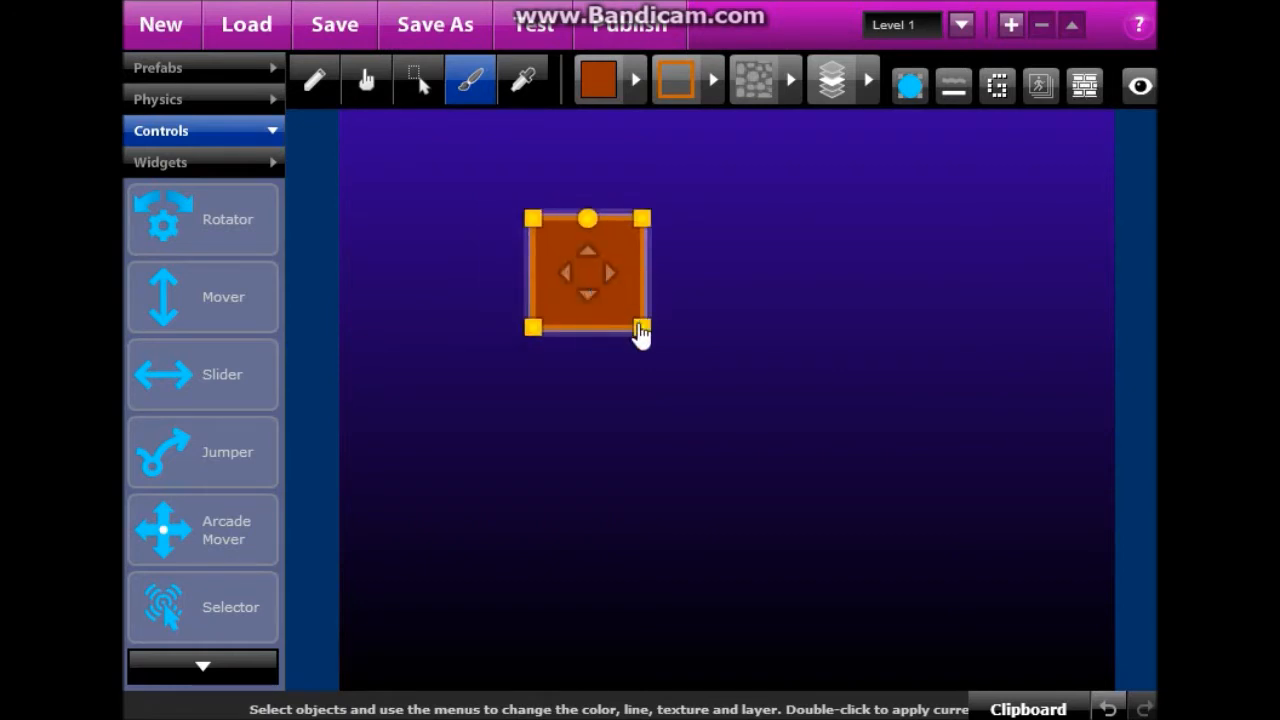
Enlarge the orange square slightly, shift it a little right and lower, then return to object editing.
drag(644, 340, 651, 345)
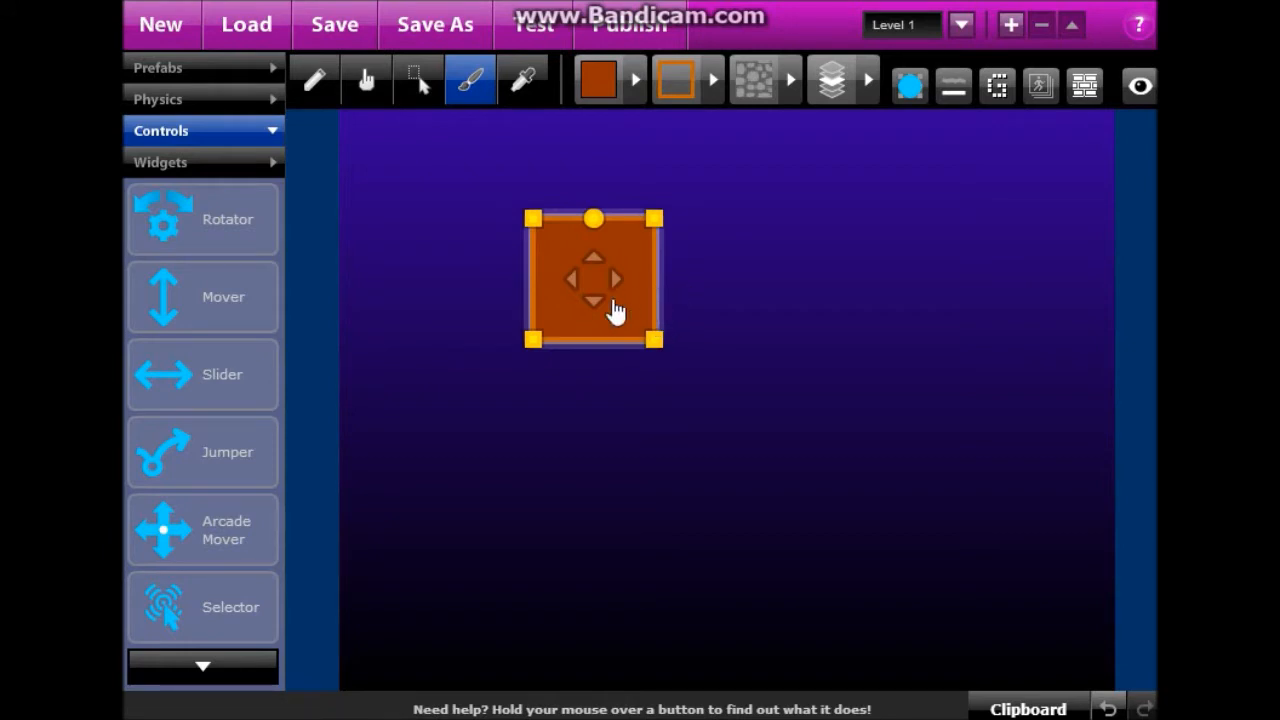
drag(611, 309, 624, 345)
click(760, 246)
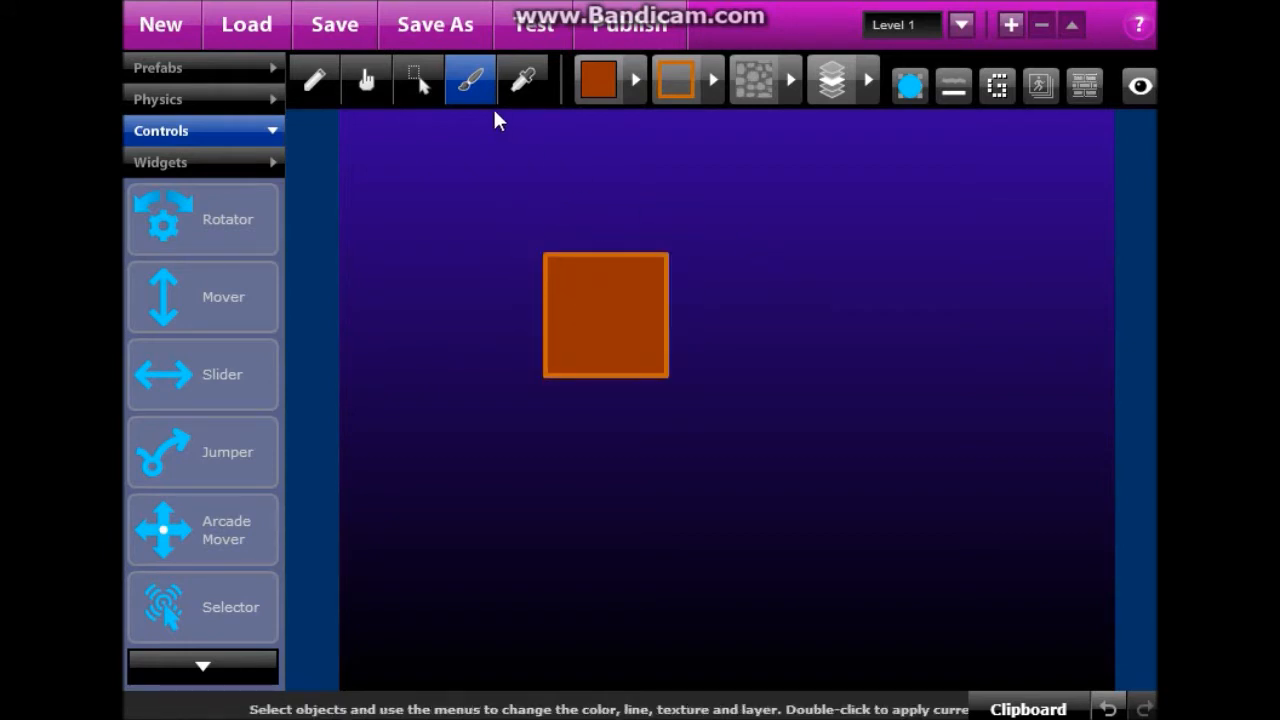
click(316, 82)
click(367, 90)
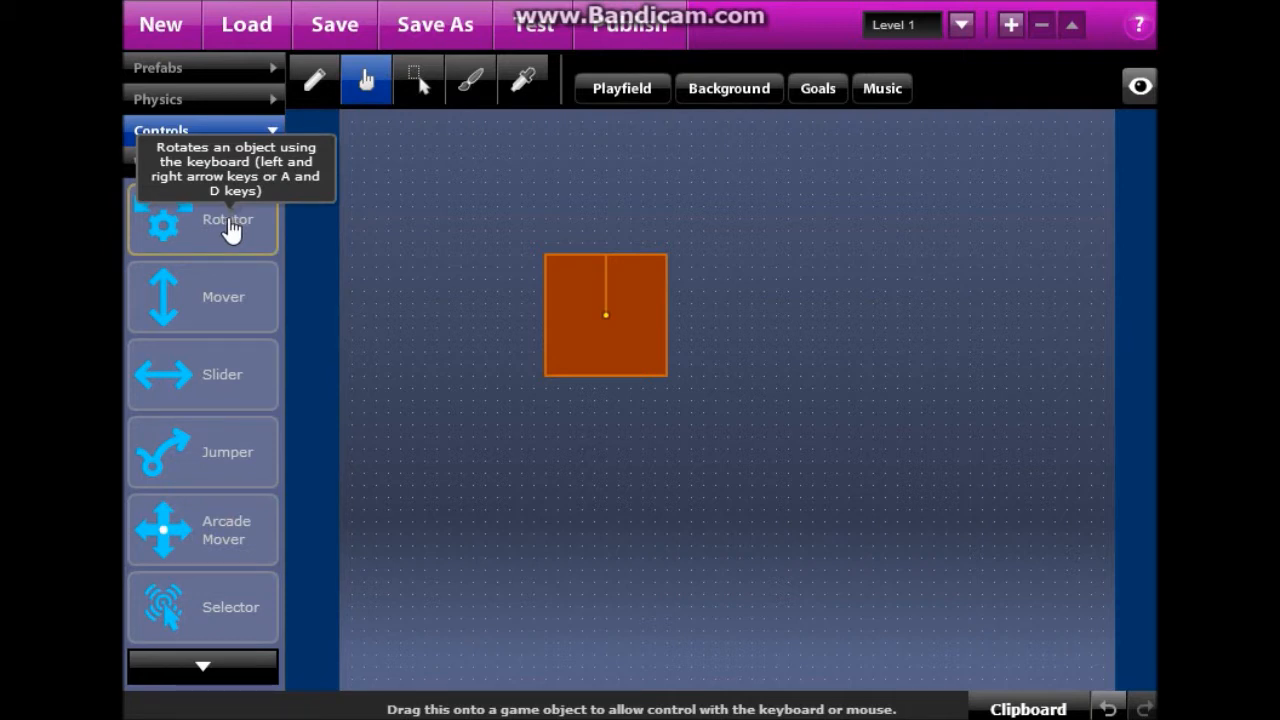
Attach the Rotator control to the orange square and run a quick test.
drag(251, 229, 608, 318)
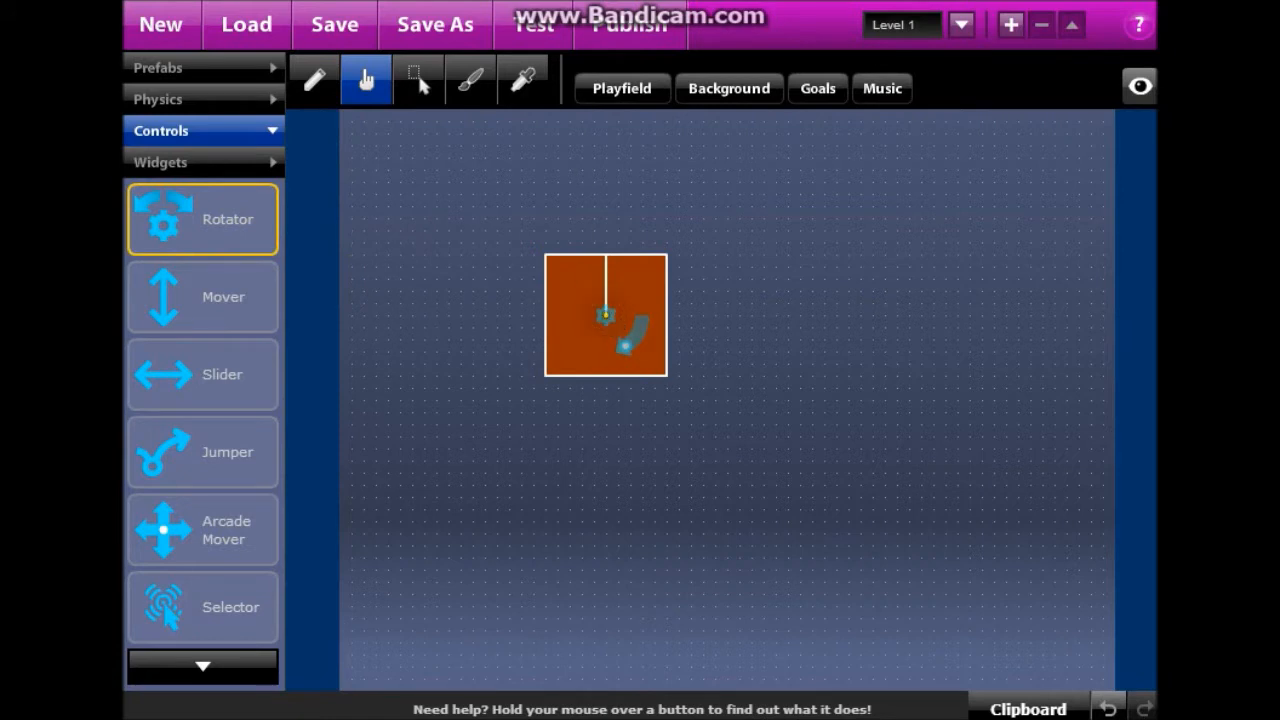
click(520, 30)
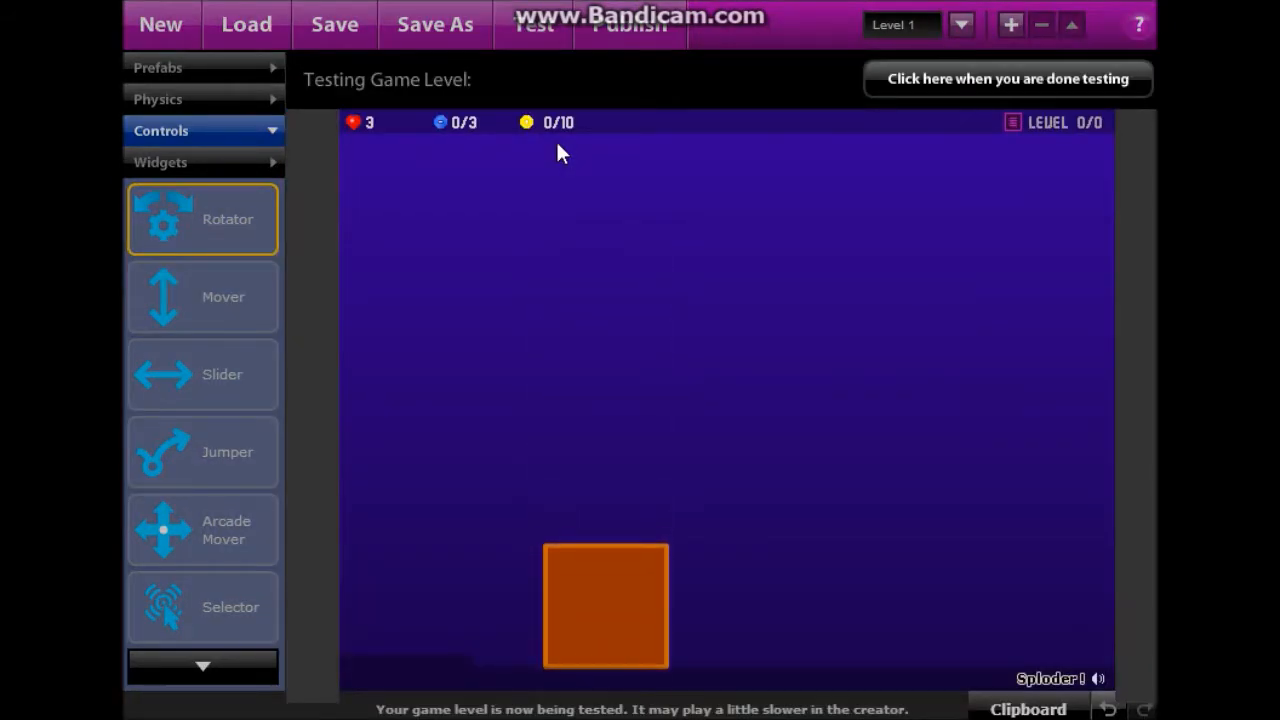
click(922, 96)
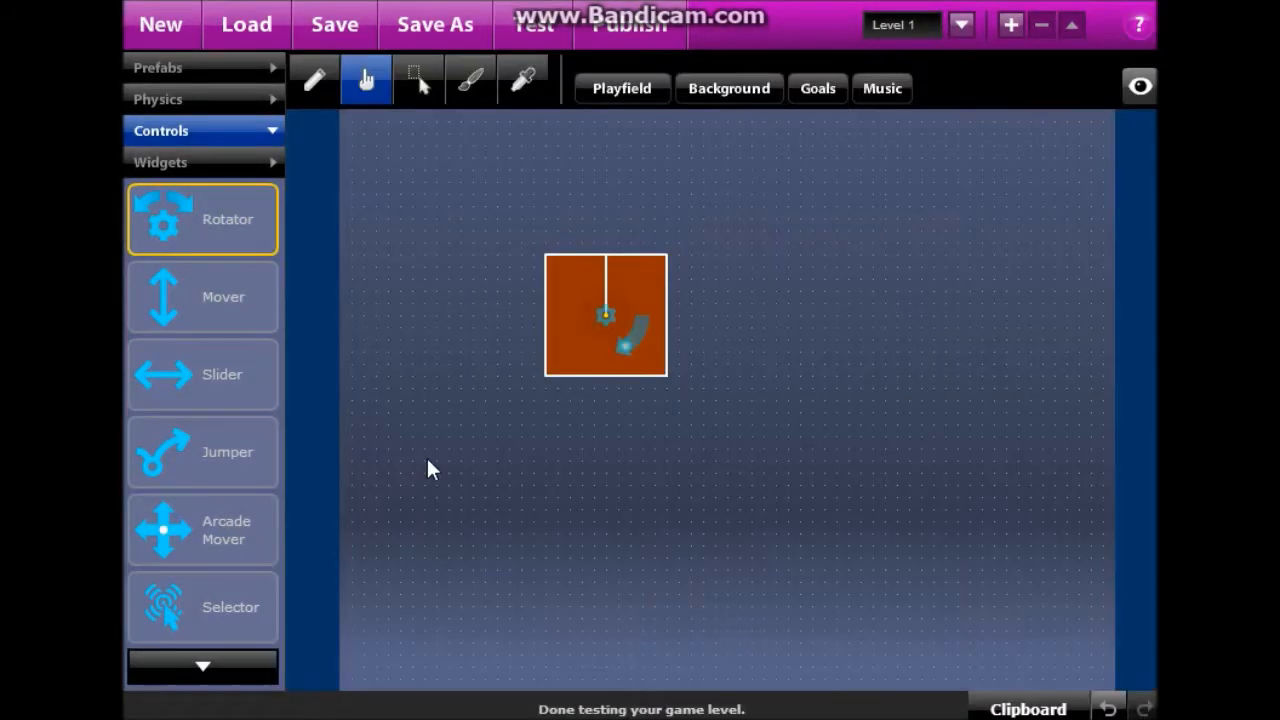
Give the square a different physics behaviour and test it falling and tipping over.
click(466, 82)
click(418, 82)
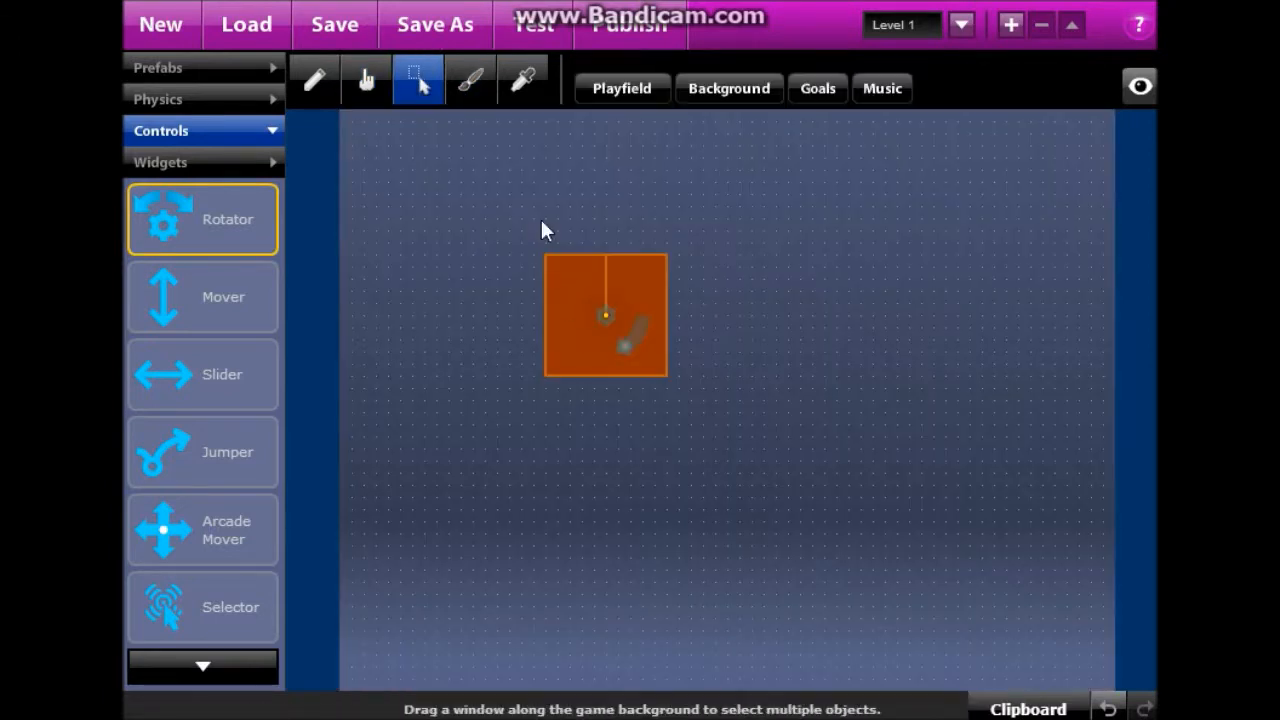
click(594, 280)
click(711, 82)
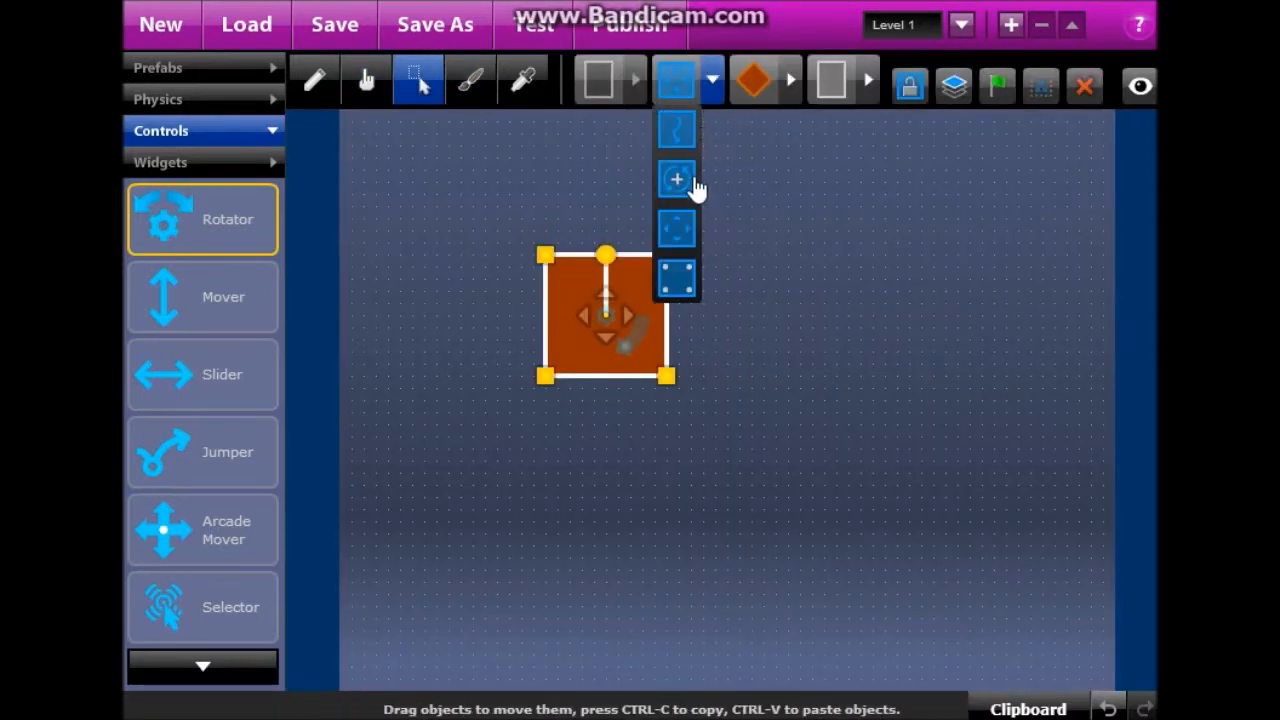
click(676, 137)
click(545, 28)
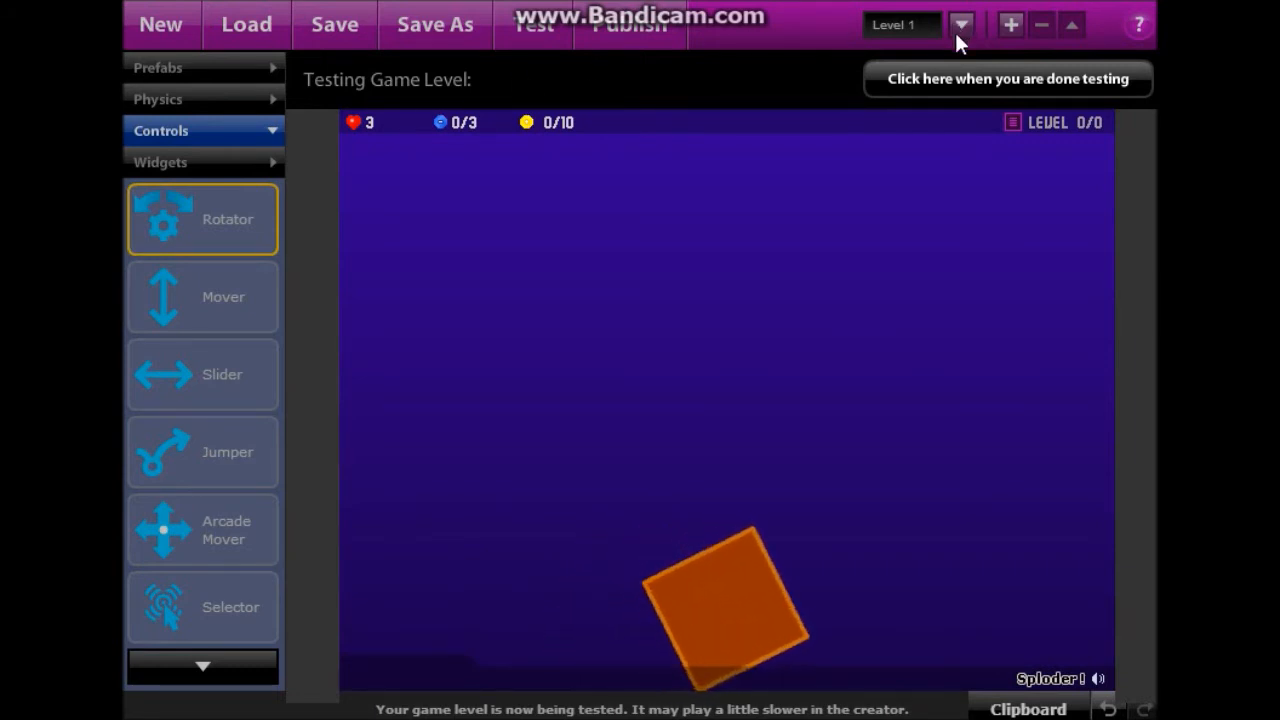
click(940, 84)
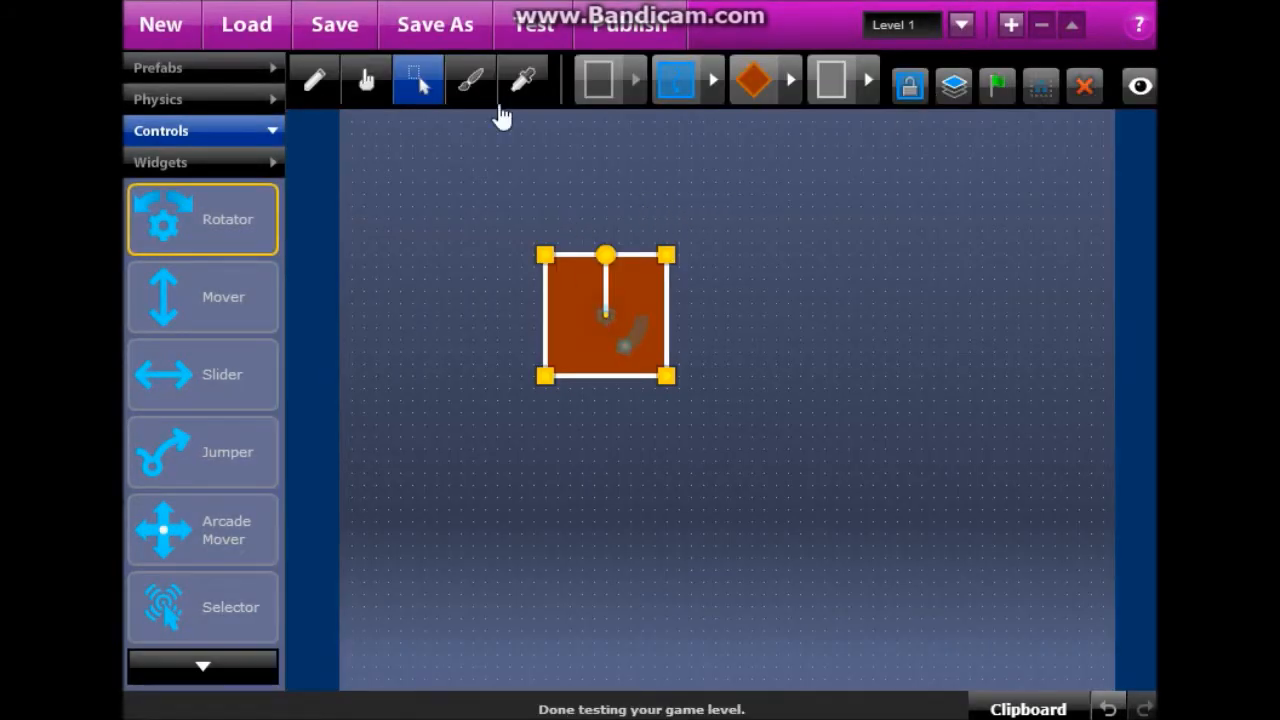
Check the square's physics options, then delete its Rotator control with the modifier-editing tool.
click(366, 84)
click(604, 320)
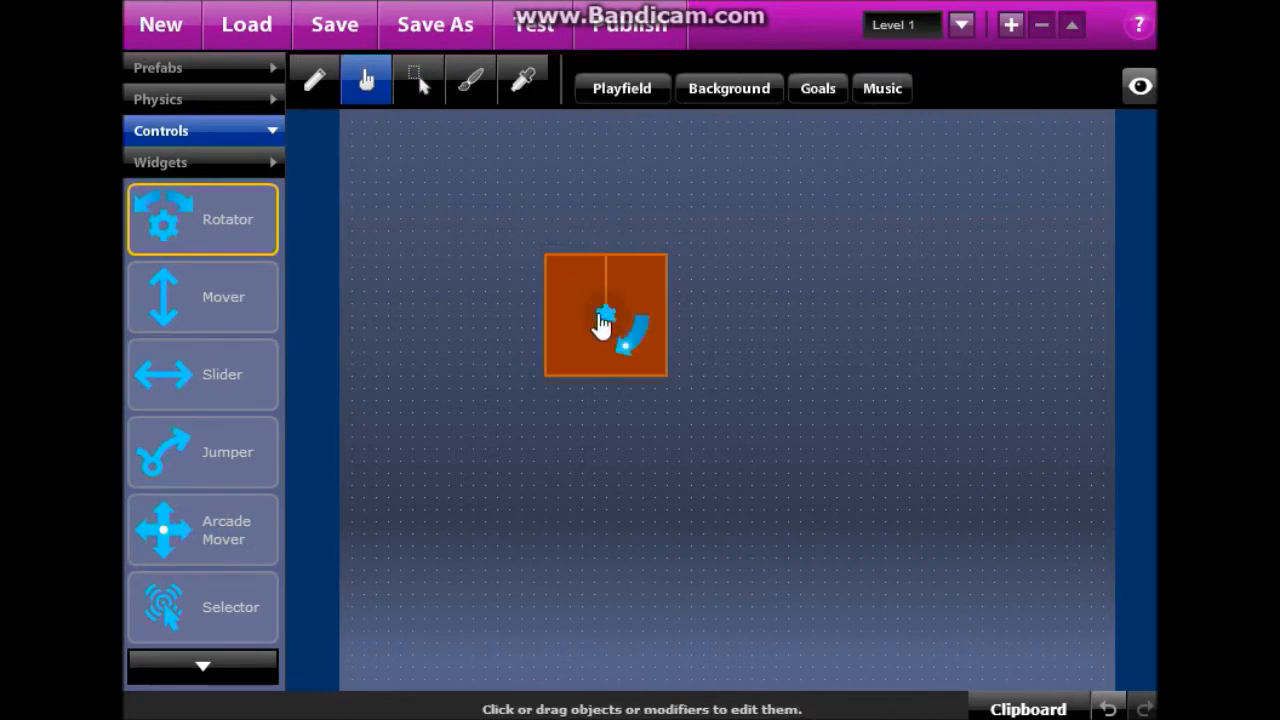
click(418, 84)
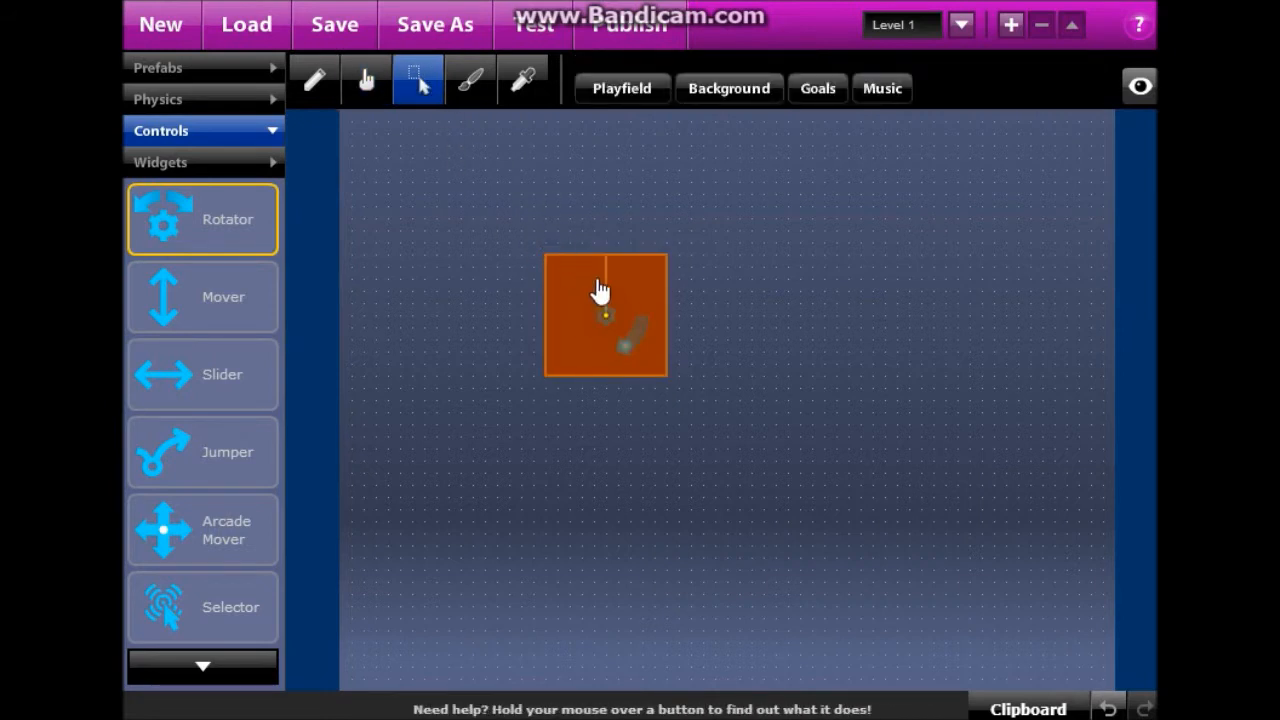
click(594, 288)
click(712, 80)
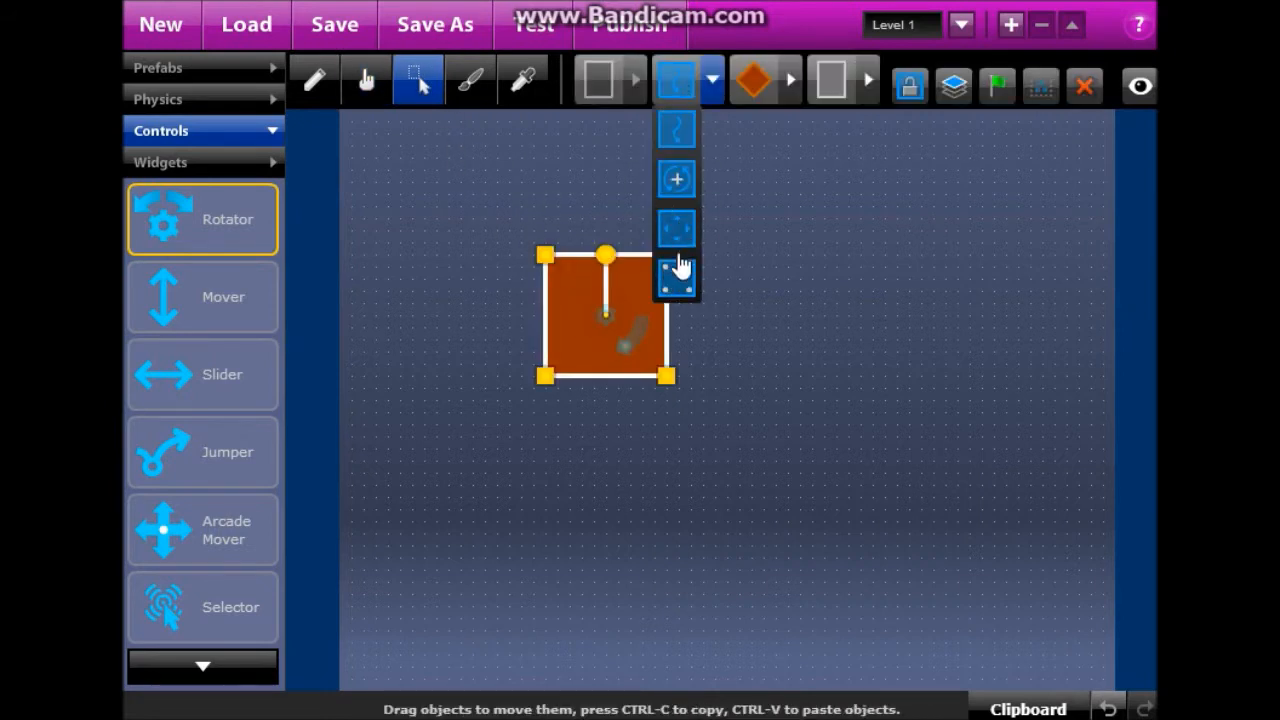
click(774, 334)
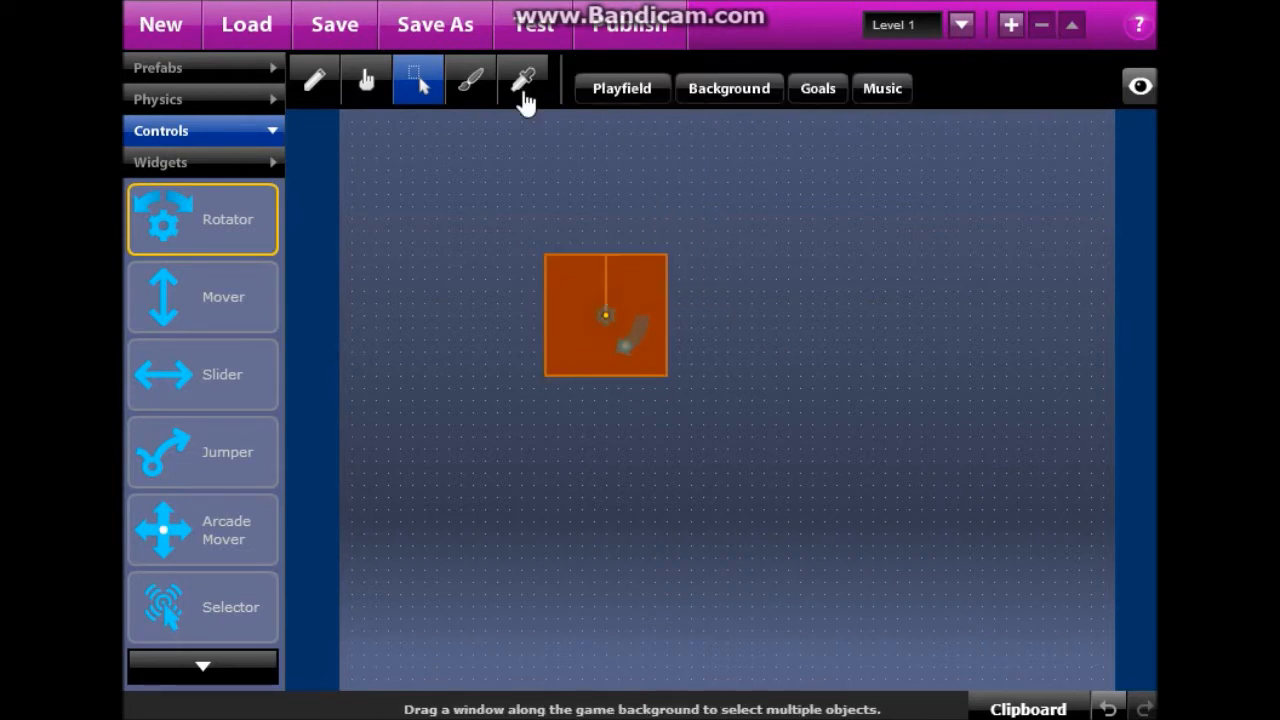
click(601, 289)
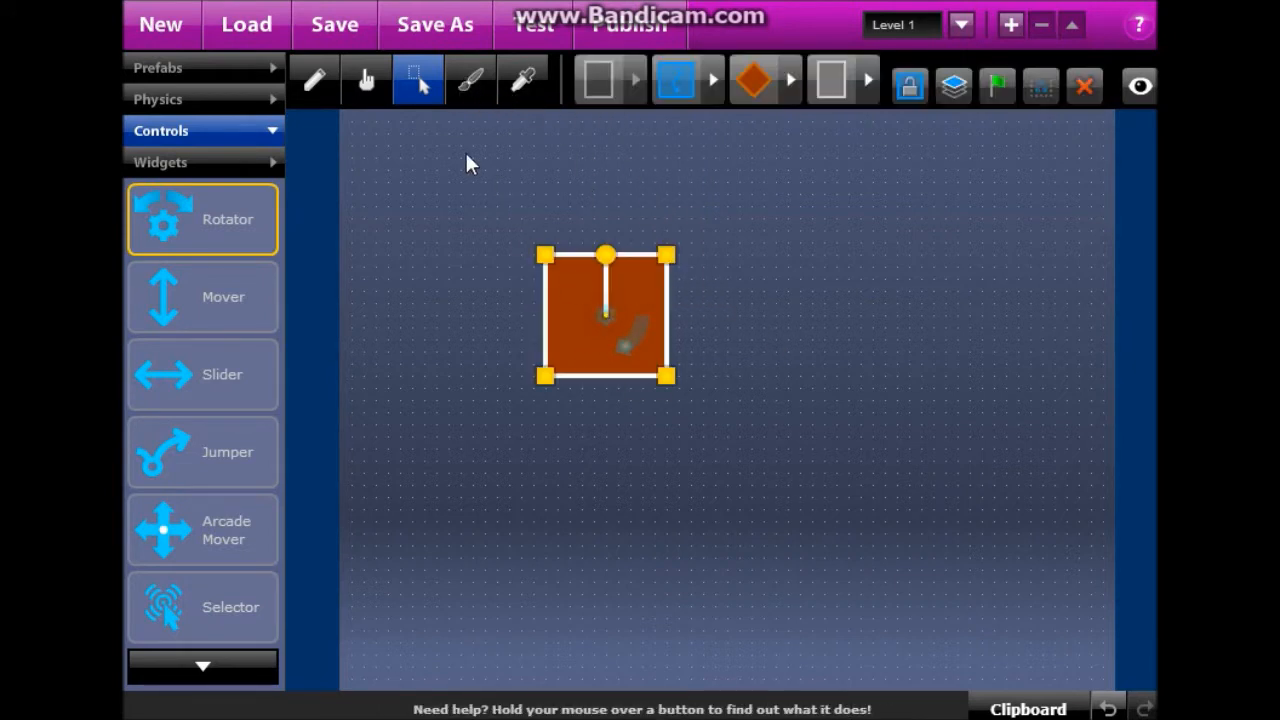
click(366, 88)
click(598, 322)
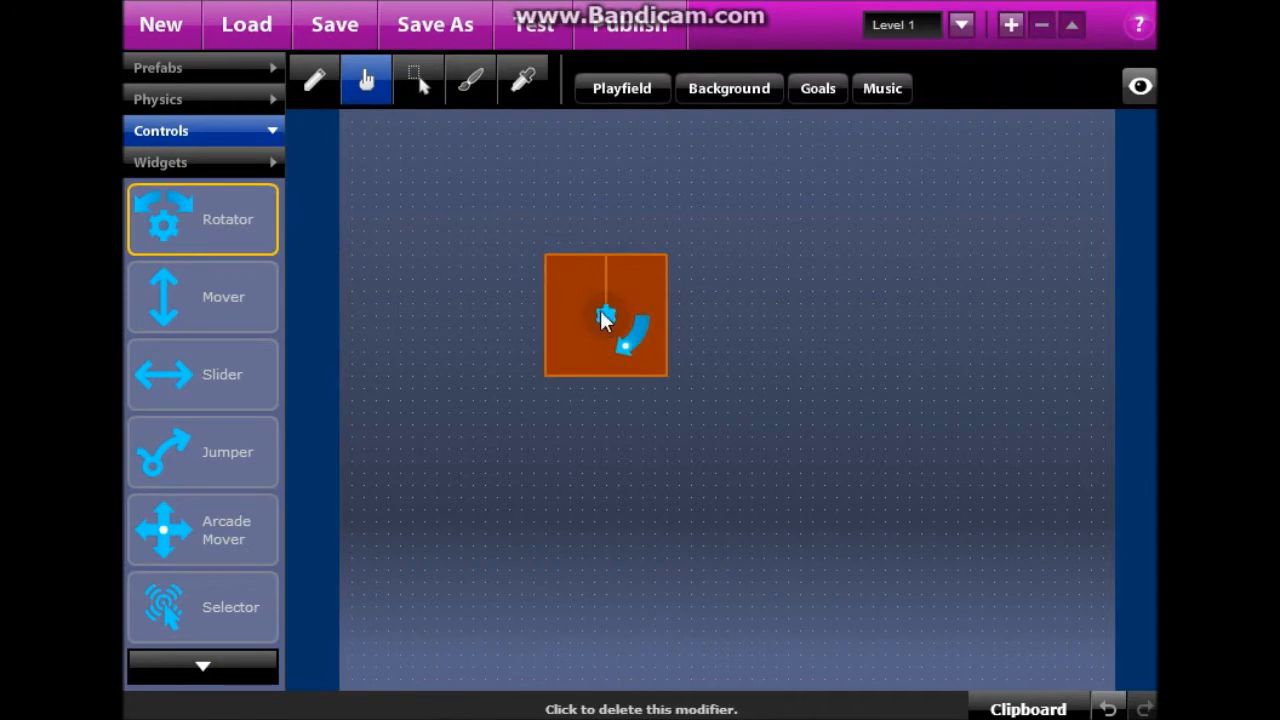
click(603, 322)
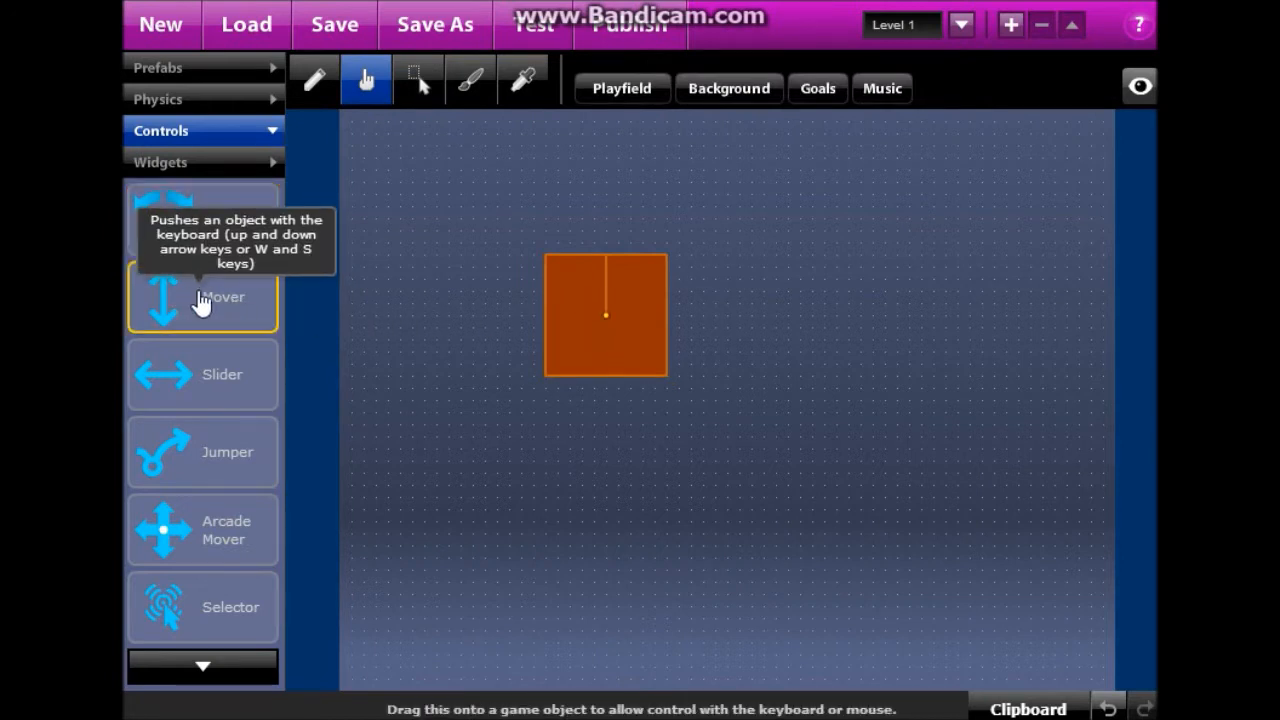
Attach the Mover control to the orange square and test-run the level.
drag(200, 300, 600, 320)
click(539, 30)
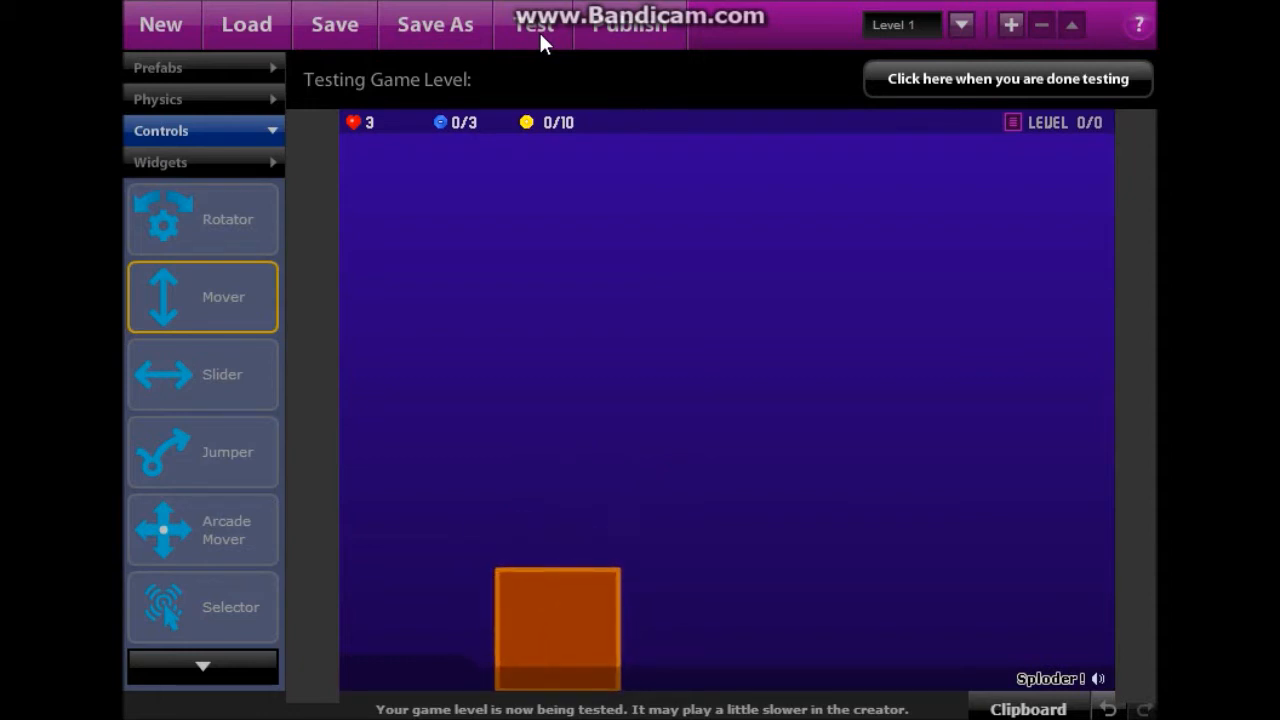
click(952, 80)
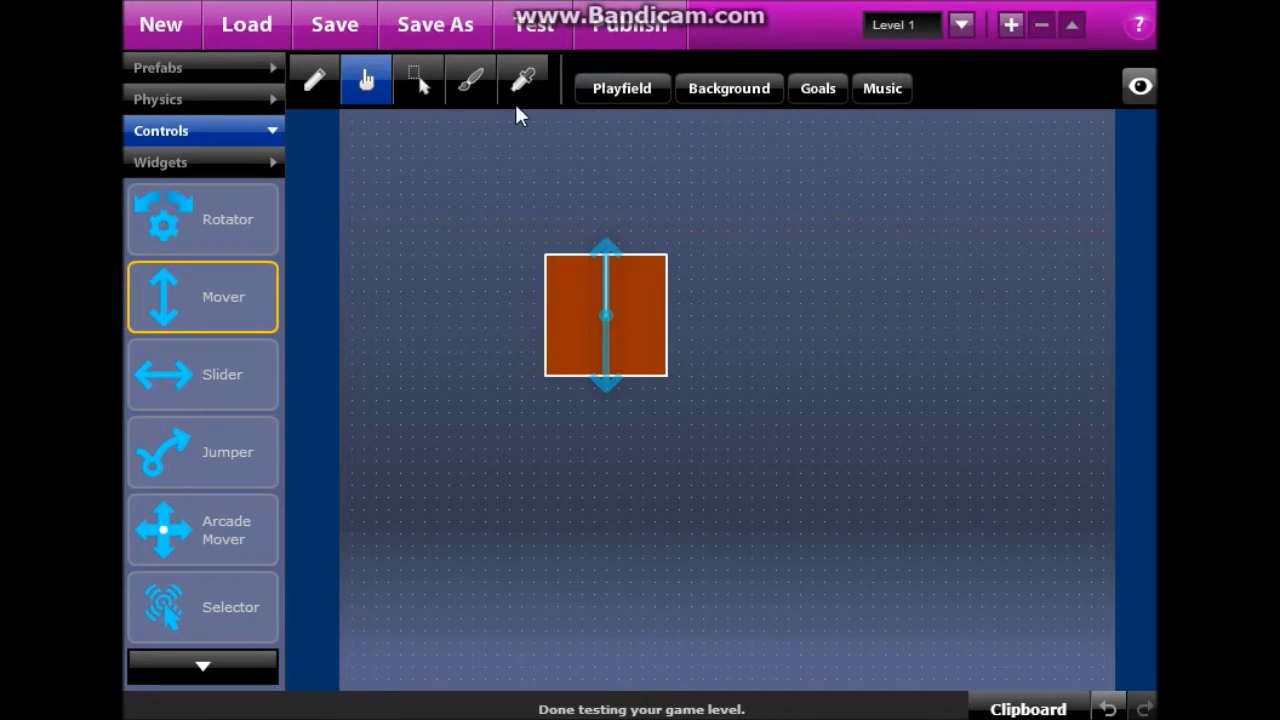
Turn off playfield gravity and test the square, pushing it up and down with the arrow keys.
click(640, 100)
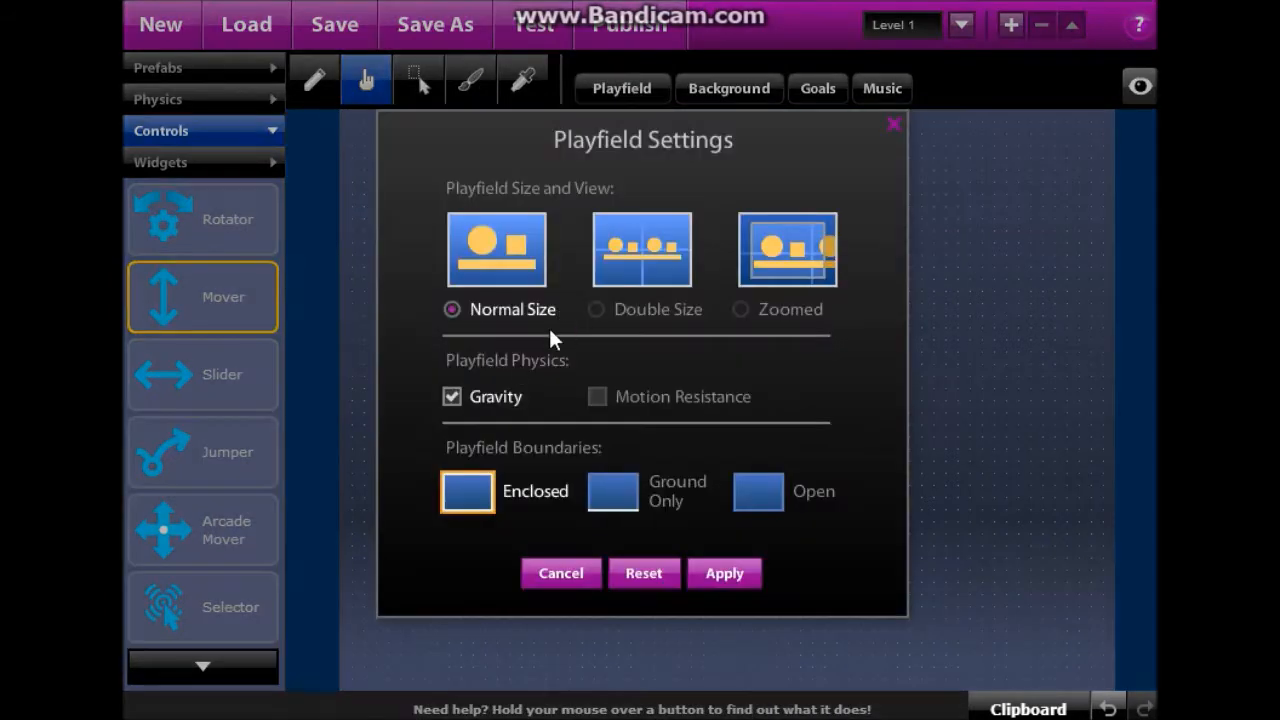
click(452, 398)
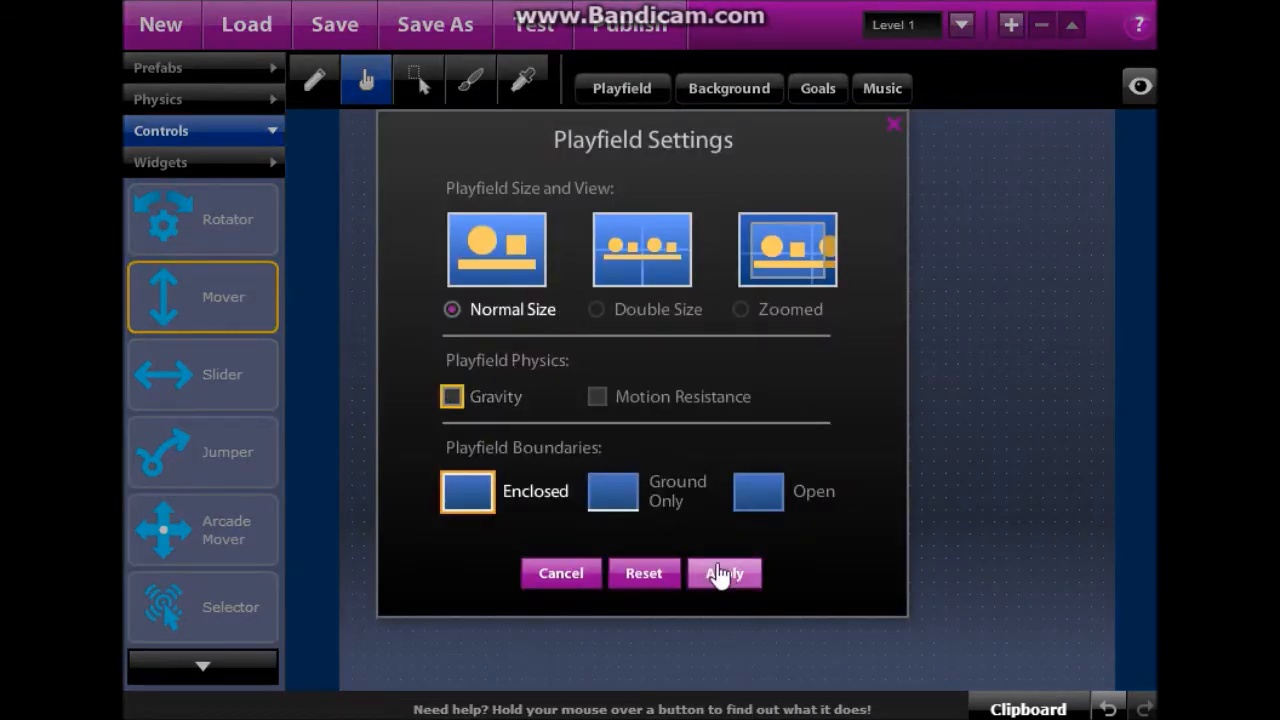
click(722, 573)
click(533, 26)
key(Up)
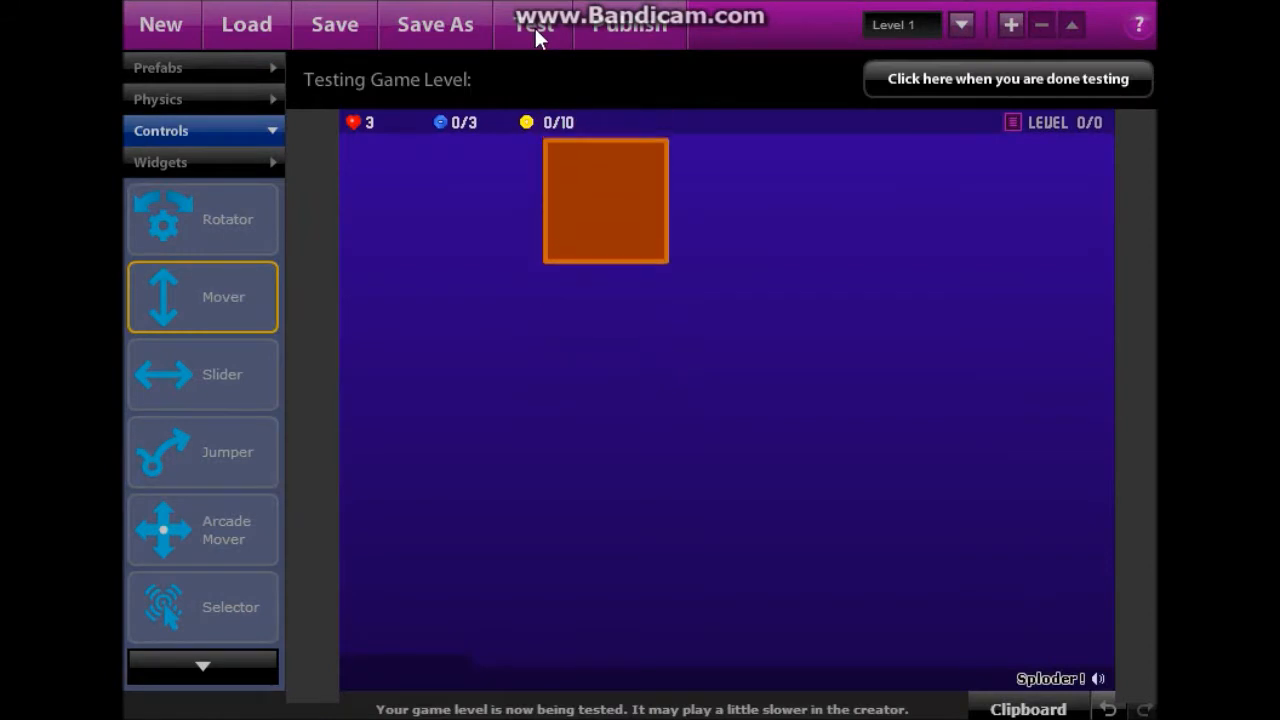
key(Down)
key(Up)
key(Down)
key(Up)
click(903, 80)
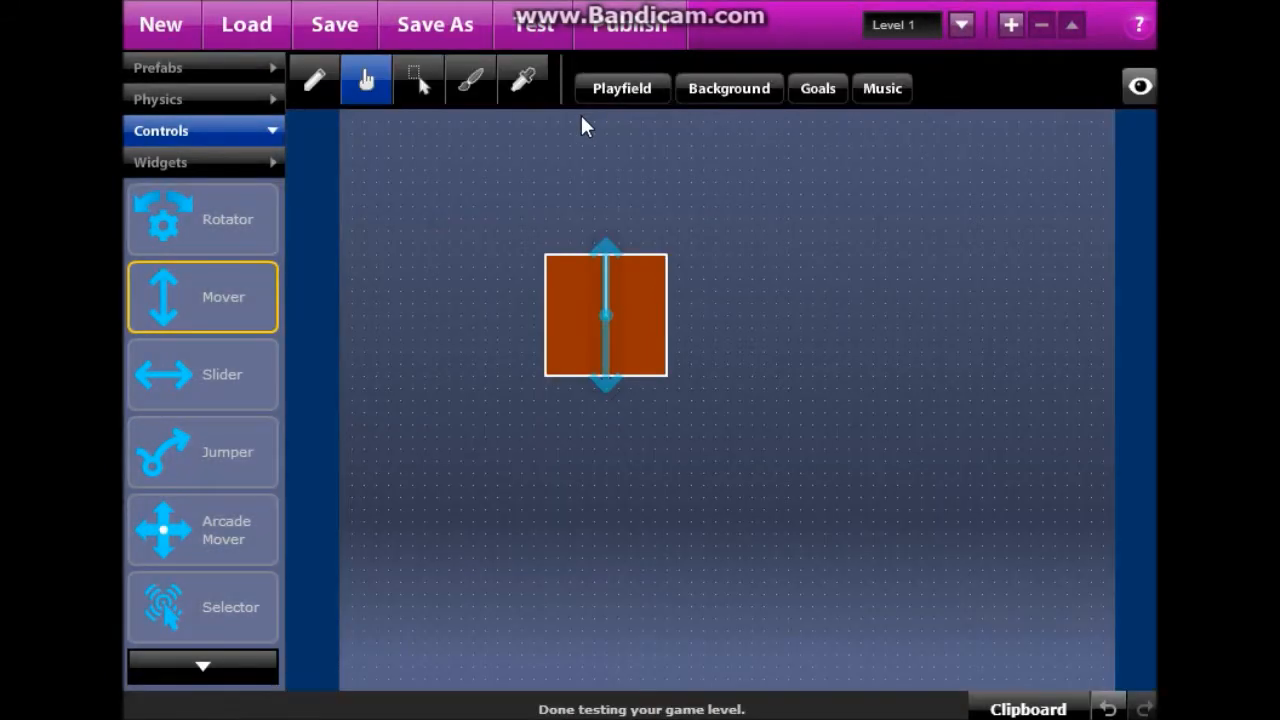
Select the orange square and inspect its shape options without changing them.
click(417, 80)
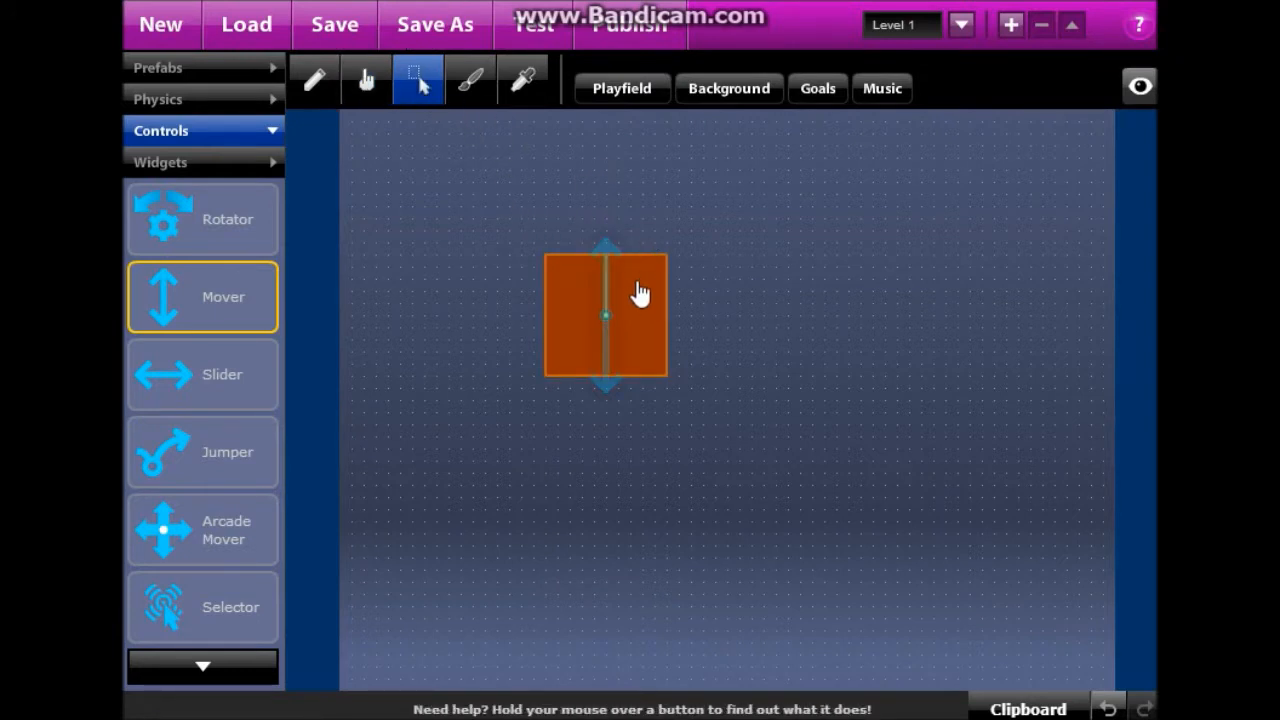
click(634, 291)
click(684, 100)
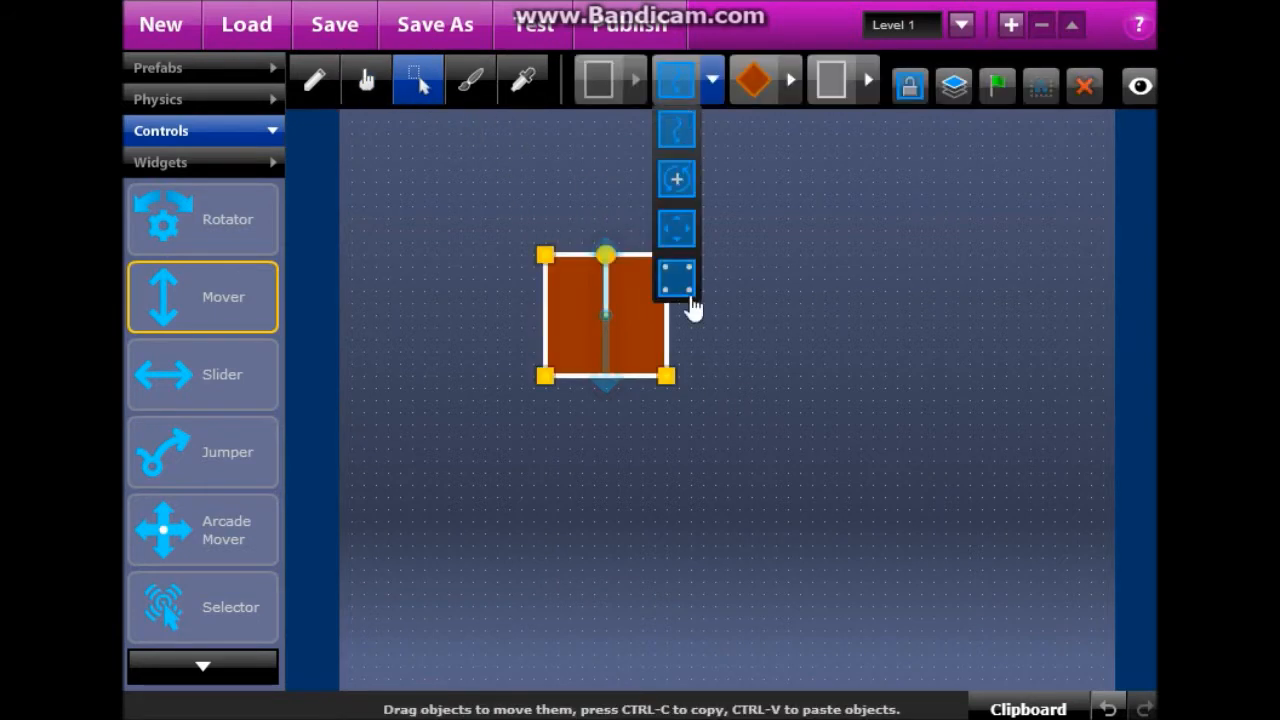
click(566, 249)
click(586, 300)
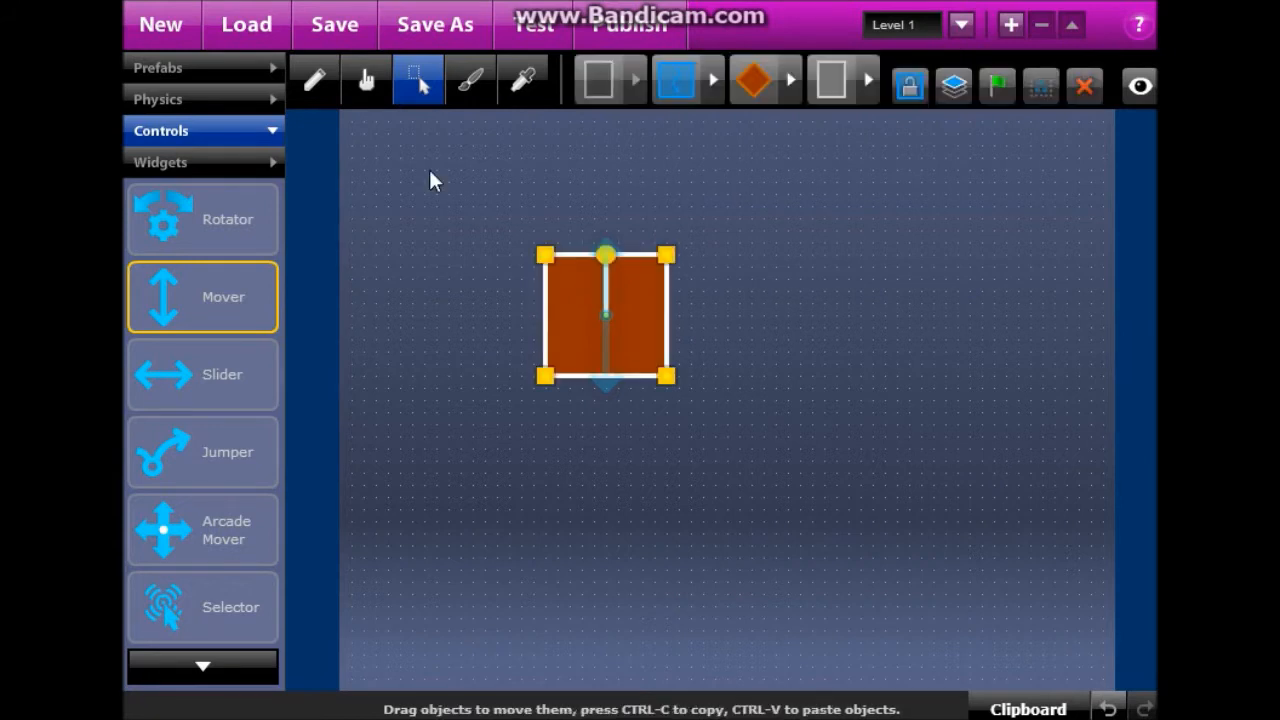
click(366, 84)
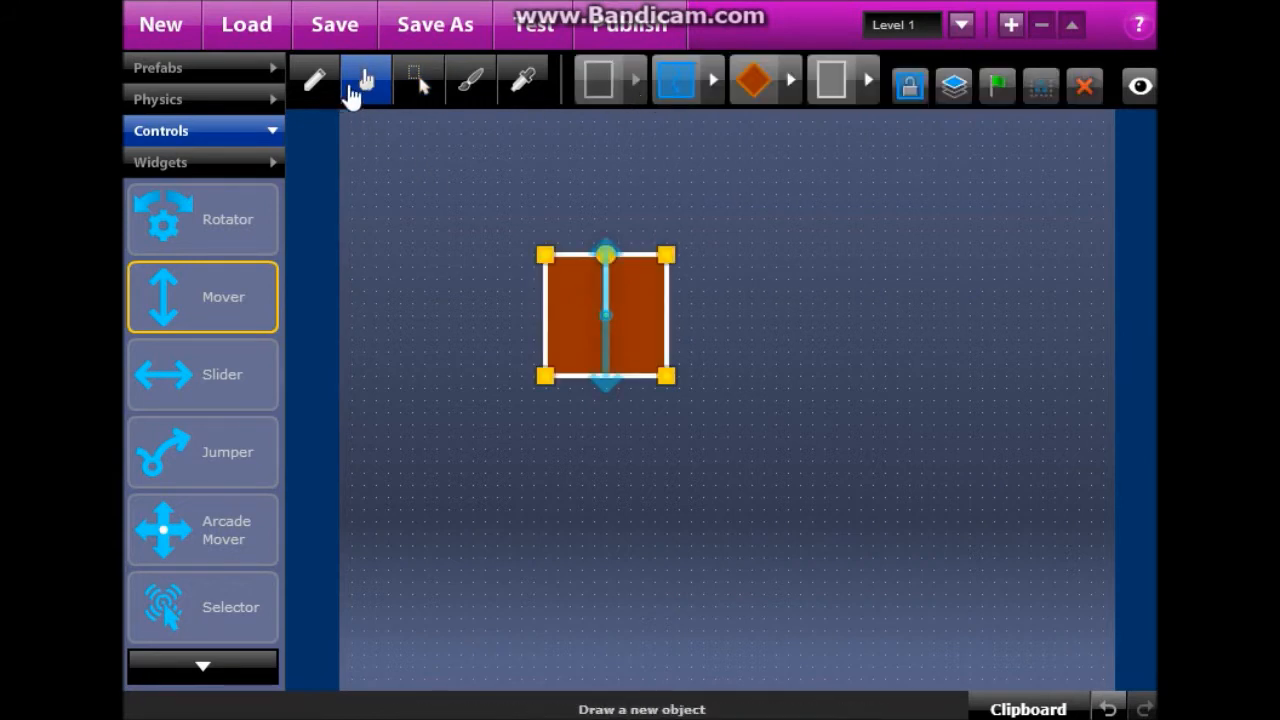
click(316, 84)
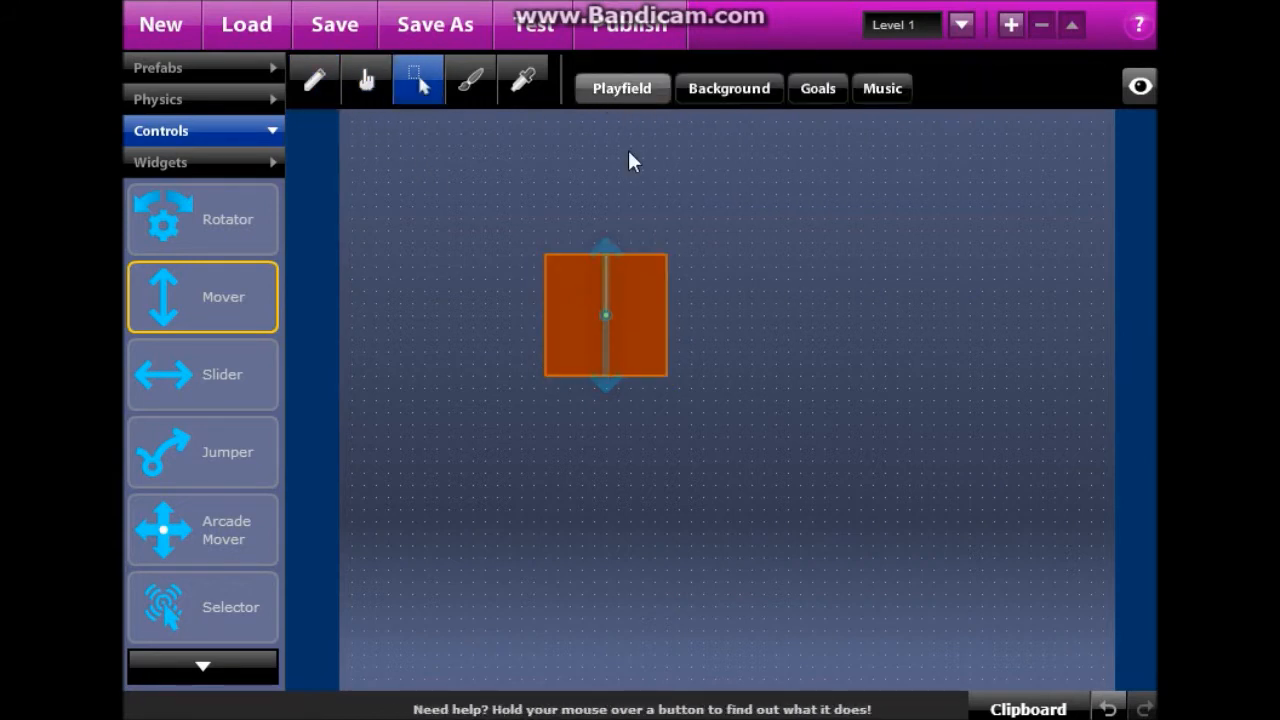
Turn playfield gravity back on and delete the Mover control from the square.
click(622, 90)
click(466, 398)
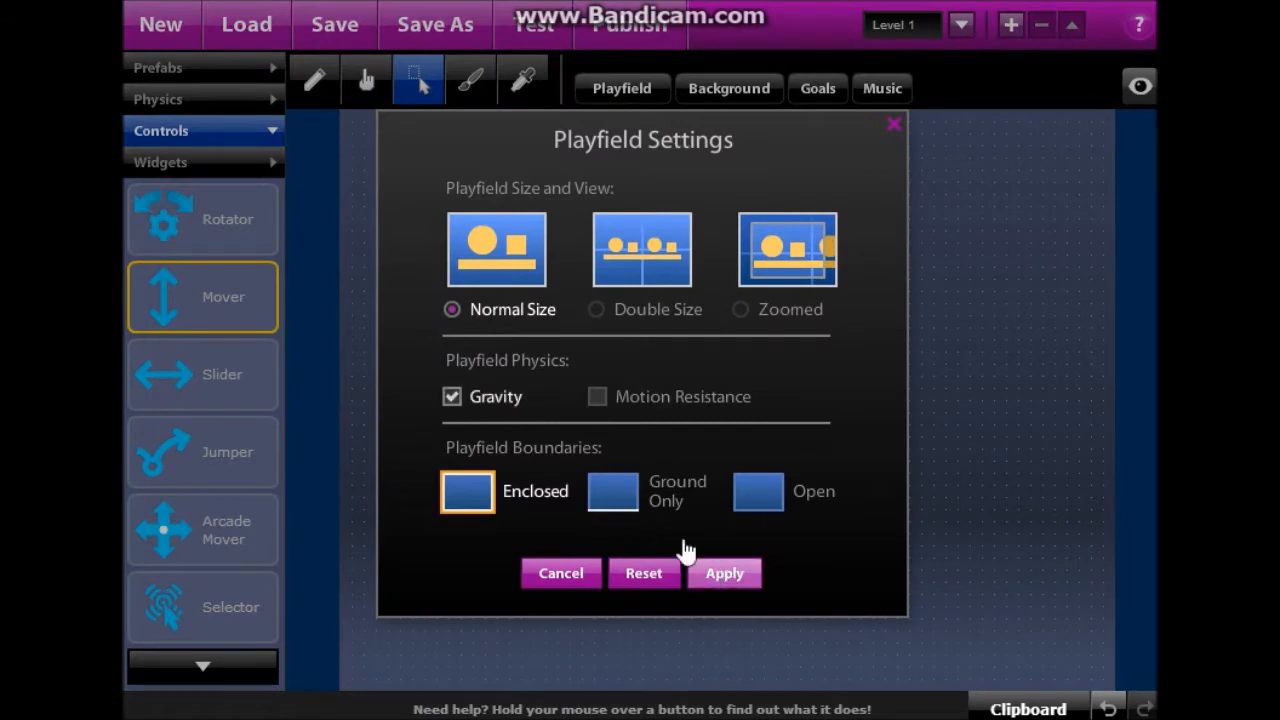
click(712, 573)
click(366, 82)
click(608, 320)
click(609, 318)
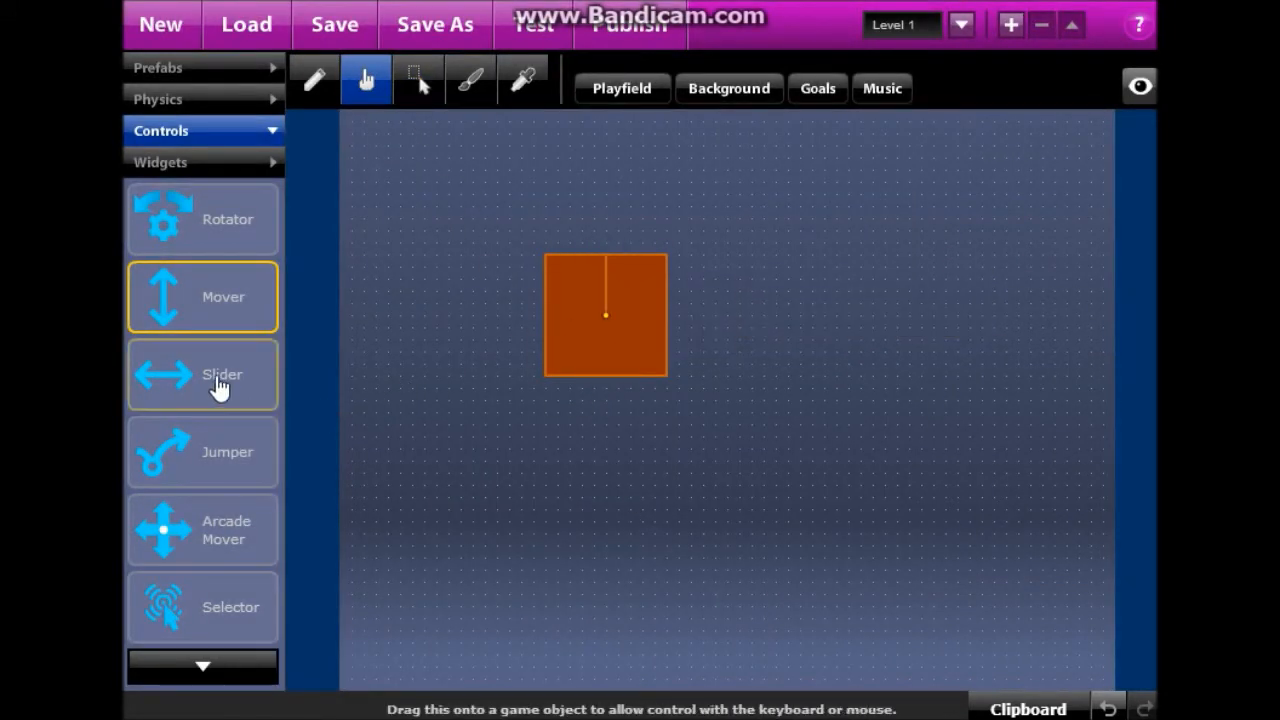
Attach a Slider control to the square and test it, sliding right and left with the arrow keys.
drag(218, 388, 559, 333)
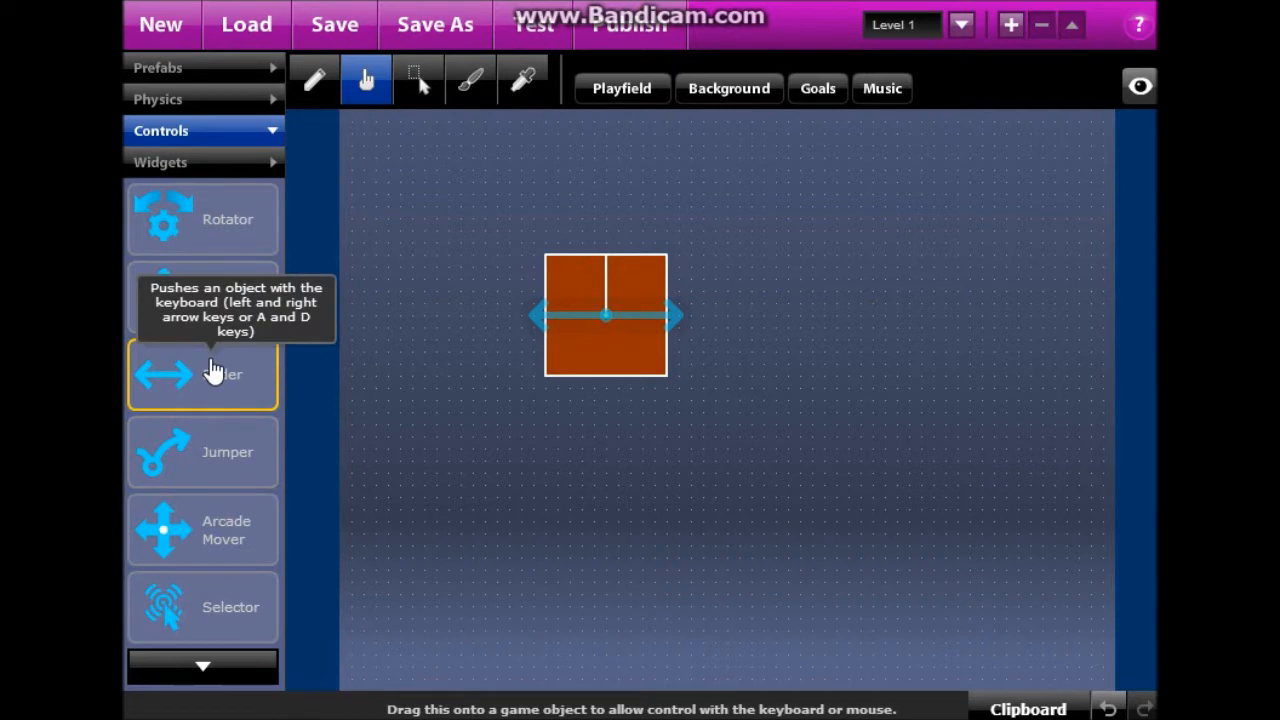
click(512, 38)
key(Right)
key(Left)
key(Right)
key(Left)
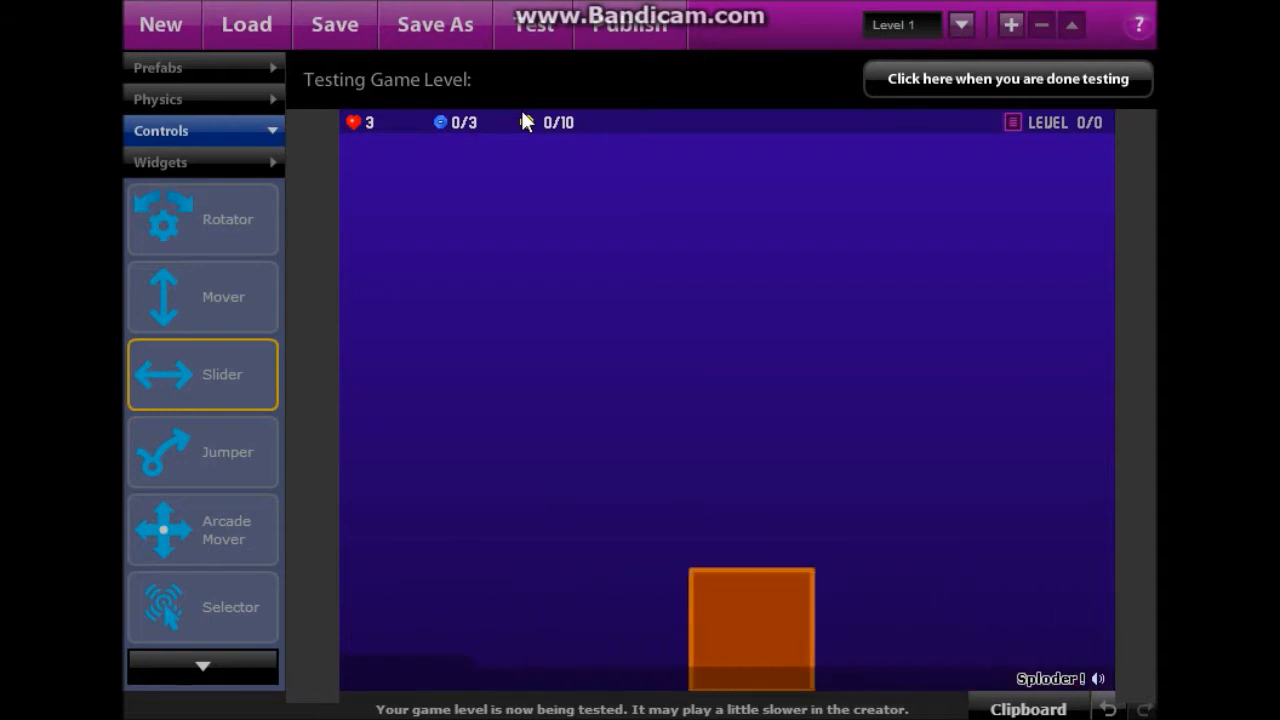
key(Right)
key(Left)
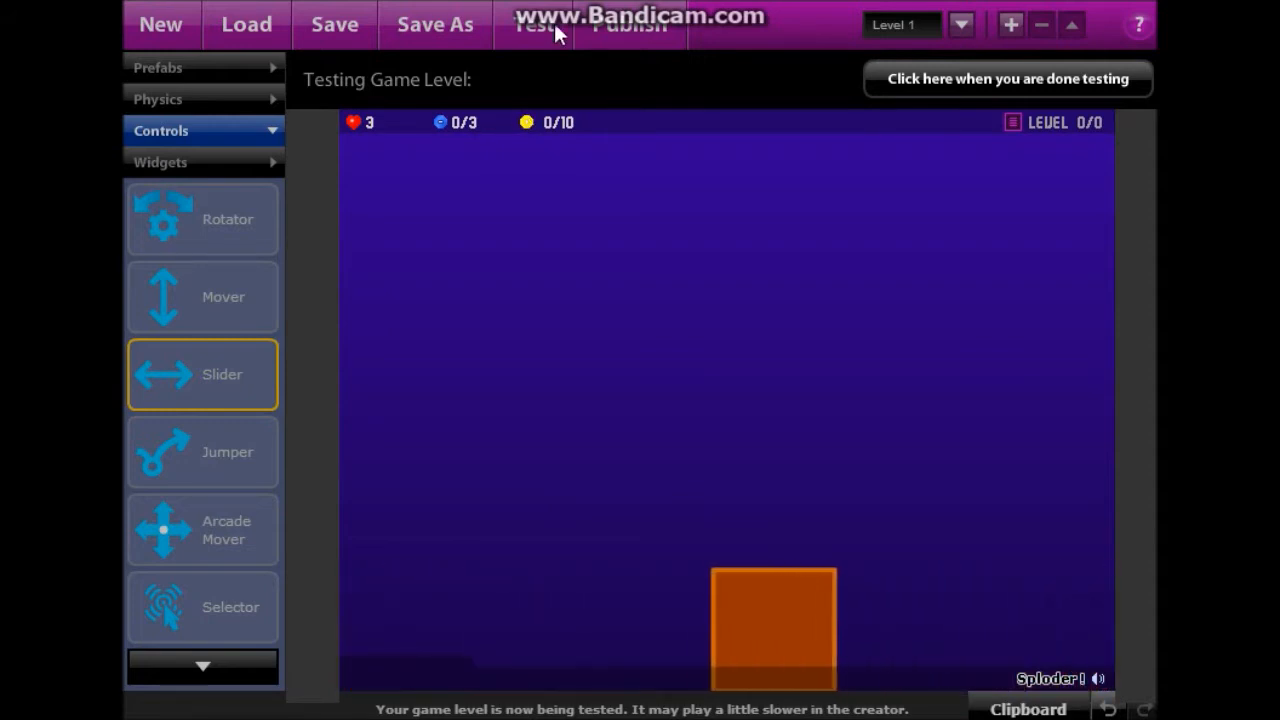
Swap the square's Slider for a Jumper control and test it with five jumps.
click(908, 88)
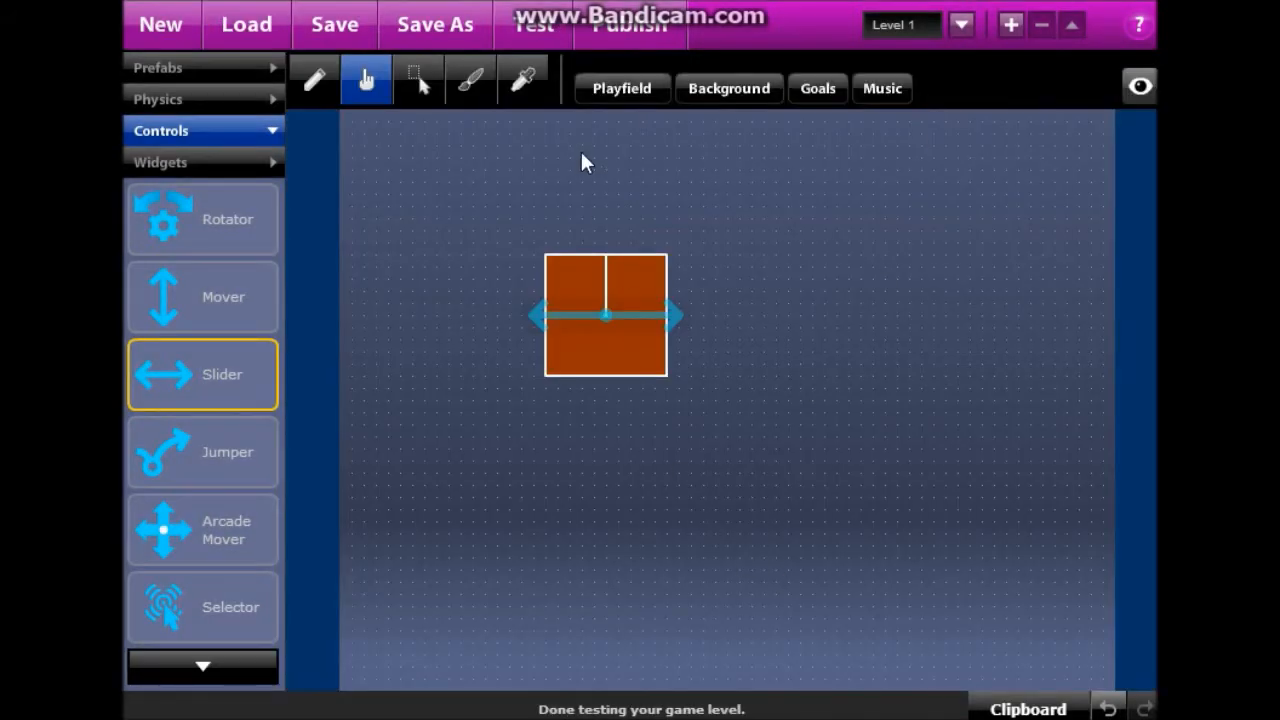
click(607, 314)
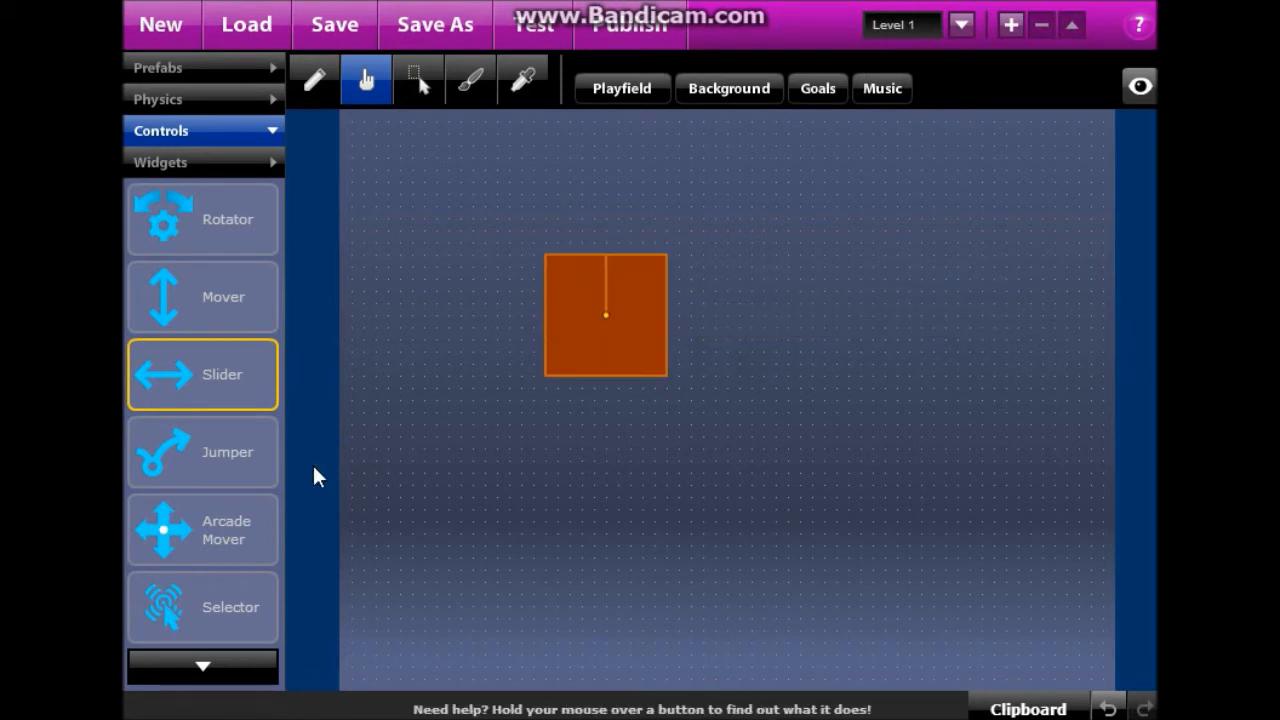
drag(424, 391, 611, 323)
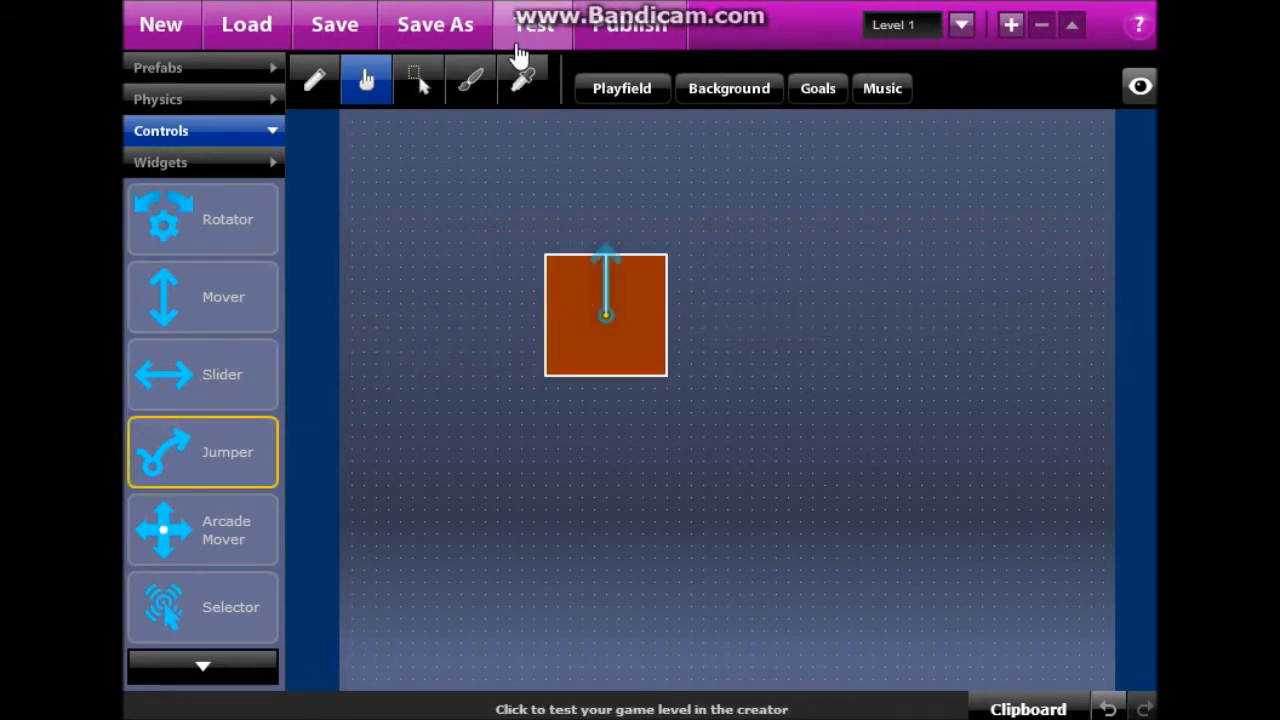
click(516, 31)
key(Up)
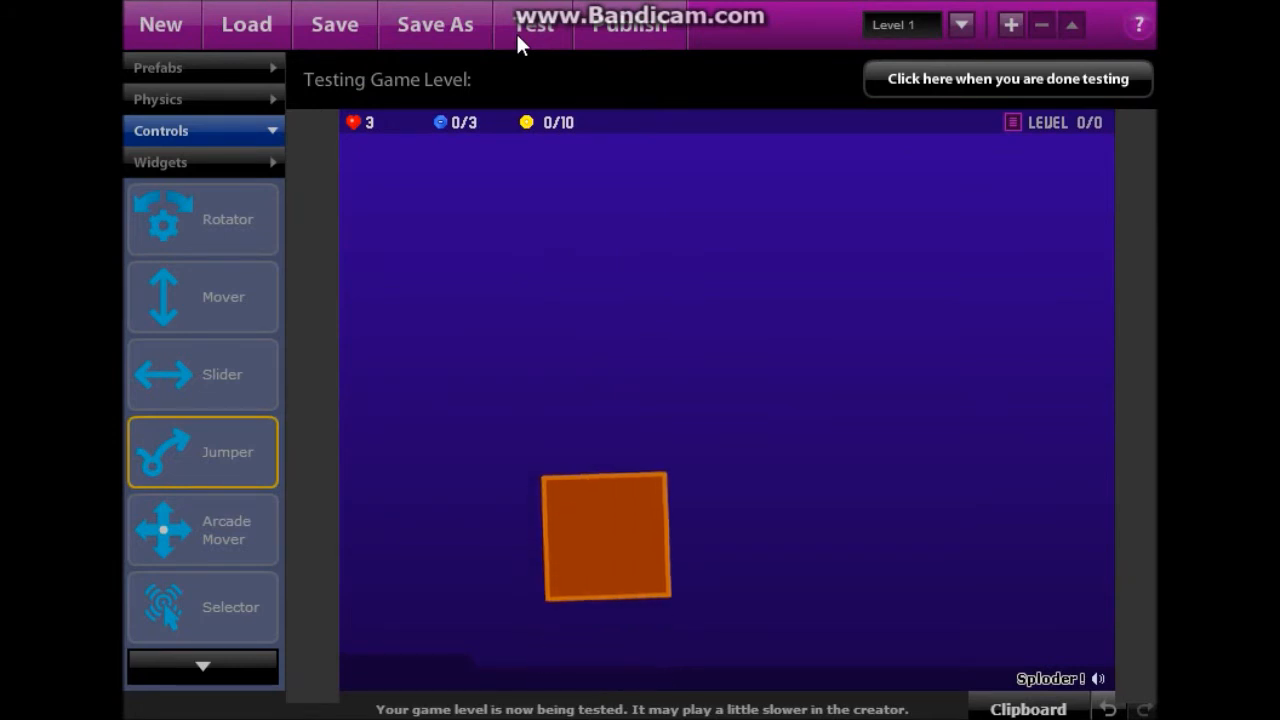
key(Up)
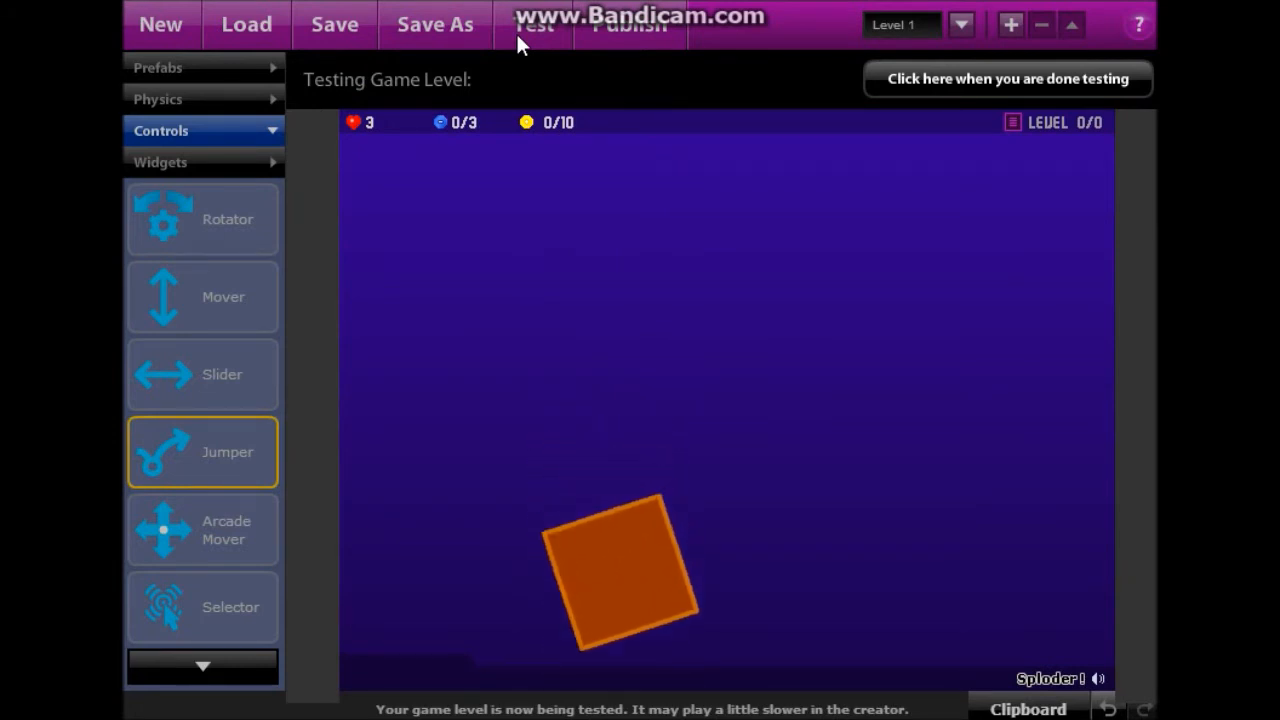
key(Up)
key(Up)
key(Up)
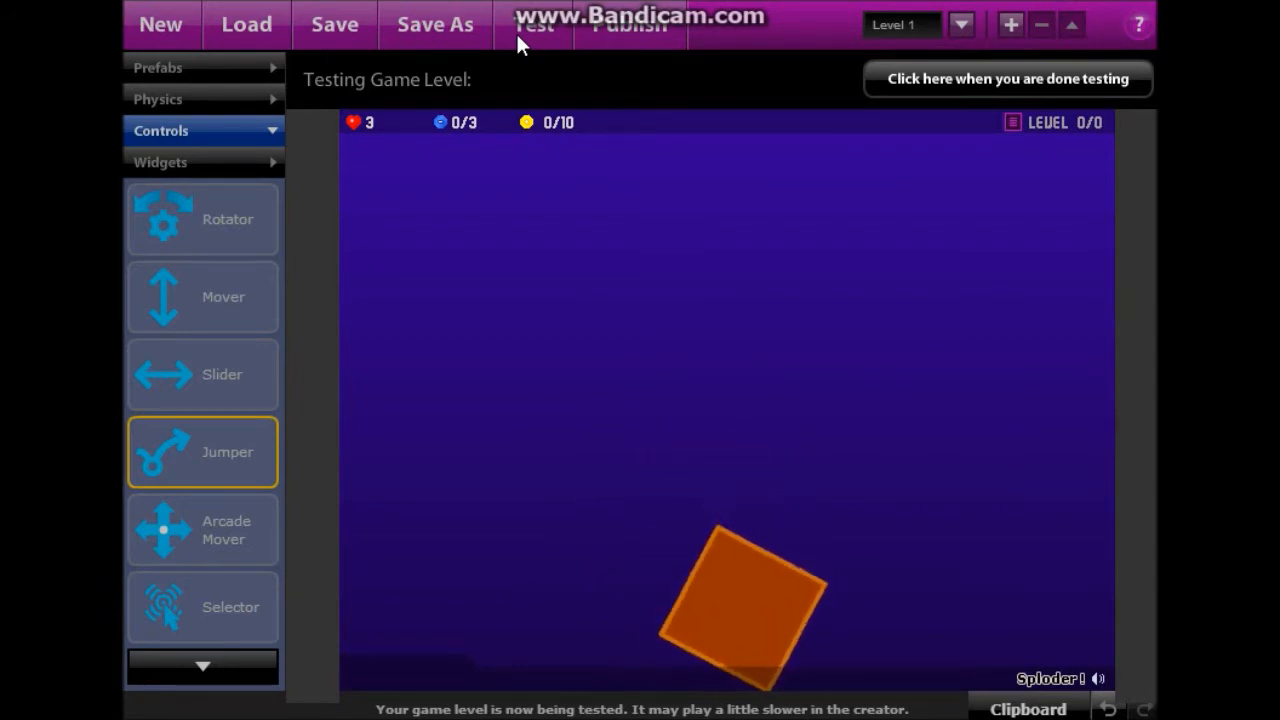
key(Up)
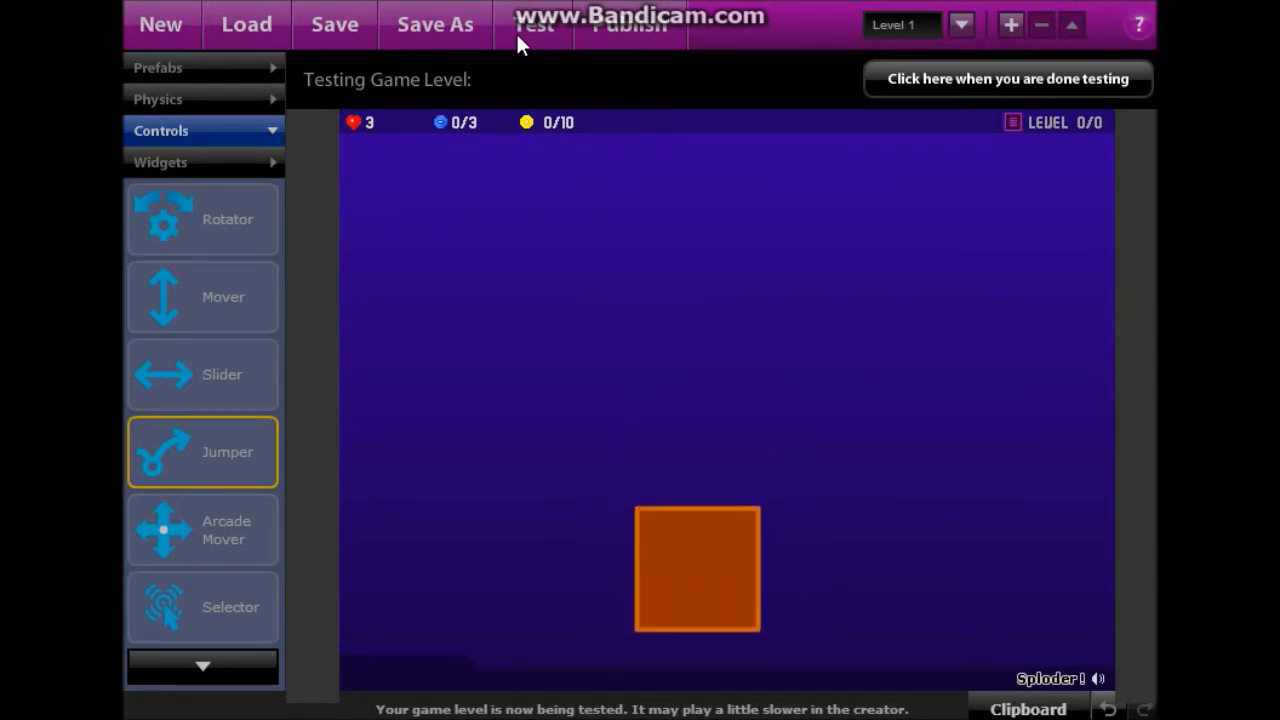
key(Up)
End the test and delete the Jumper control from the square.
click(994, 88)
click(608, 288)
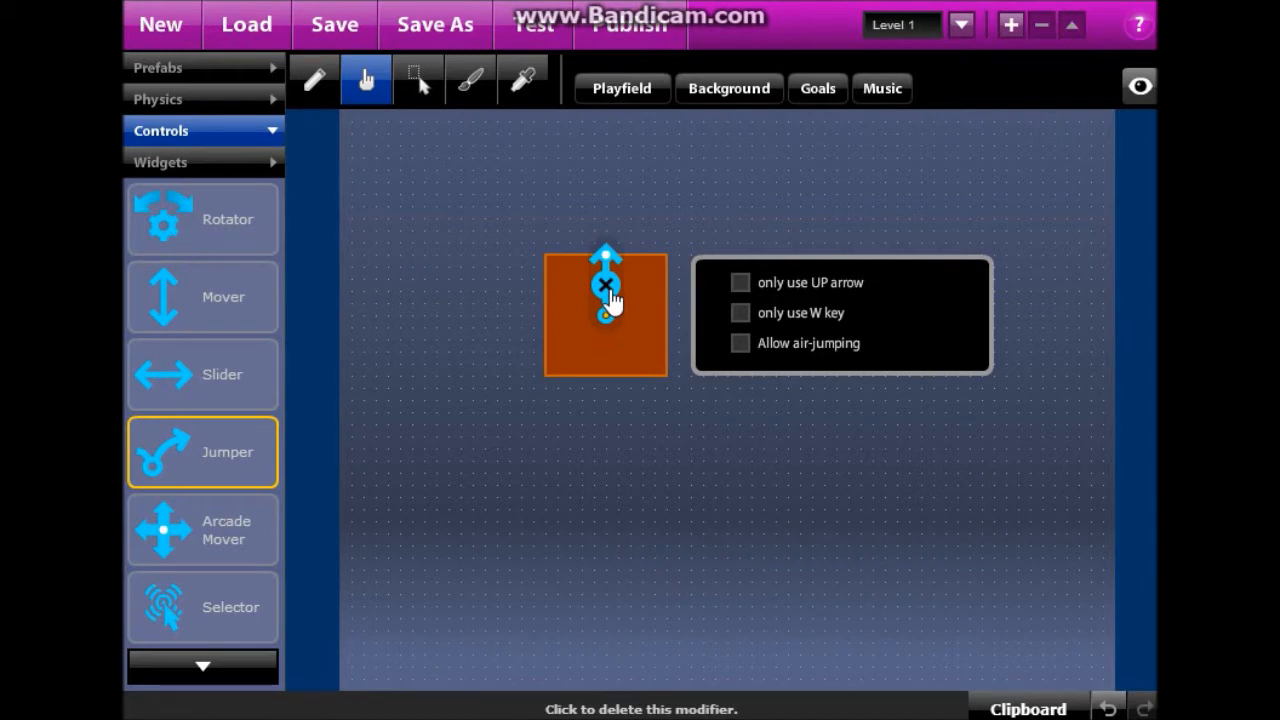
click(607, 290)
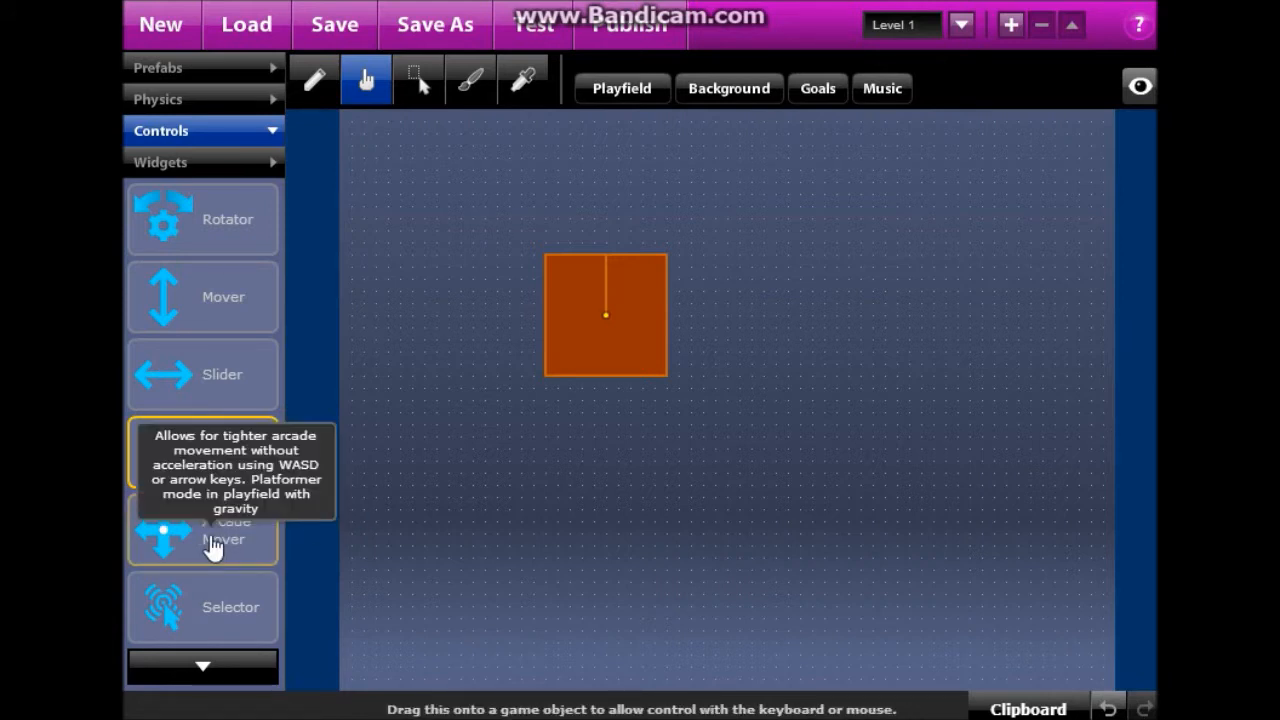
Attach an Arcade Mover control to the square and test-drive it around the playfield with the arrow keys.
drag(183, 551, 608, 302)
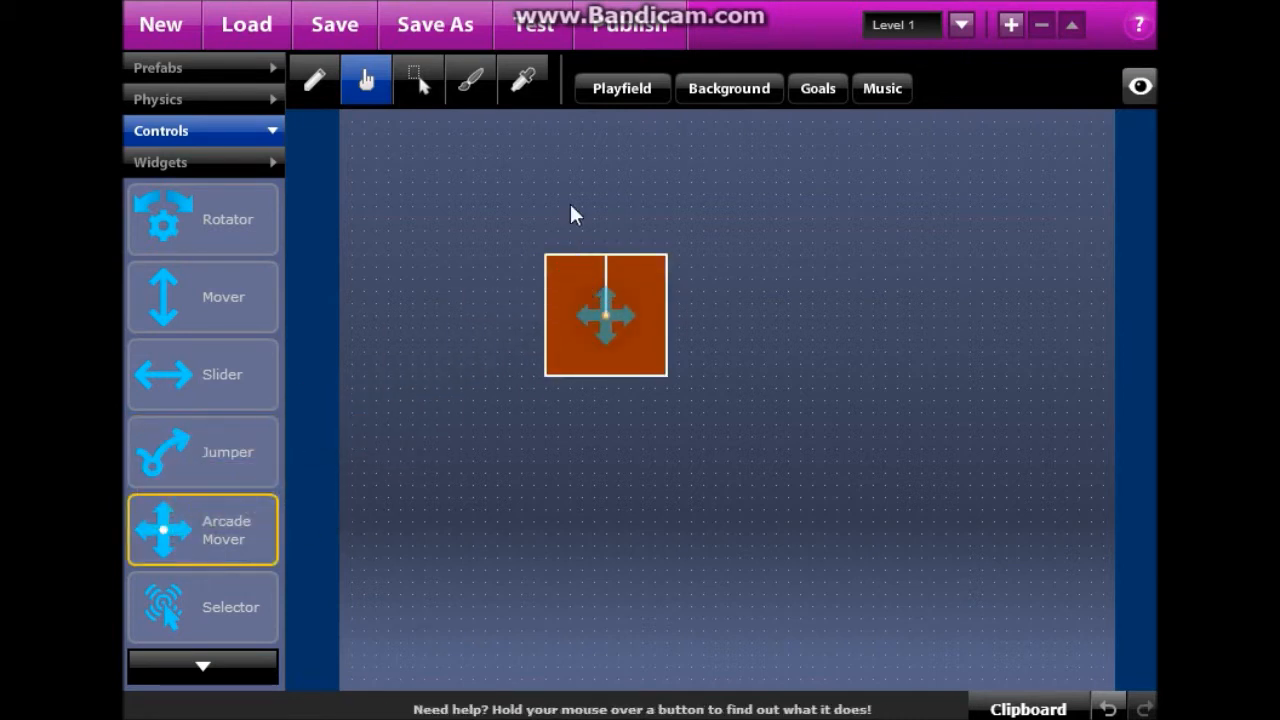
click(530, 28)
key(Right)
key(Up)
key(Left)
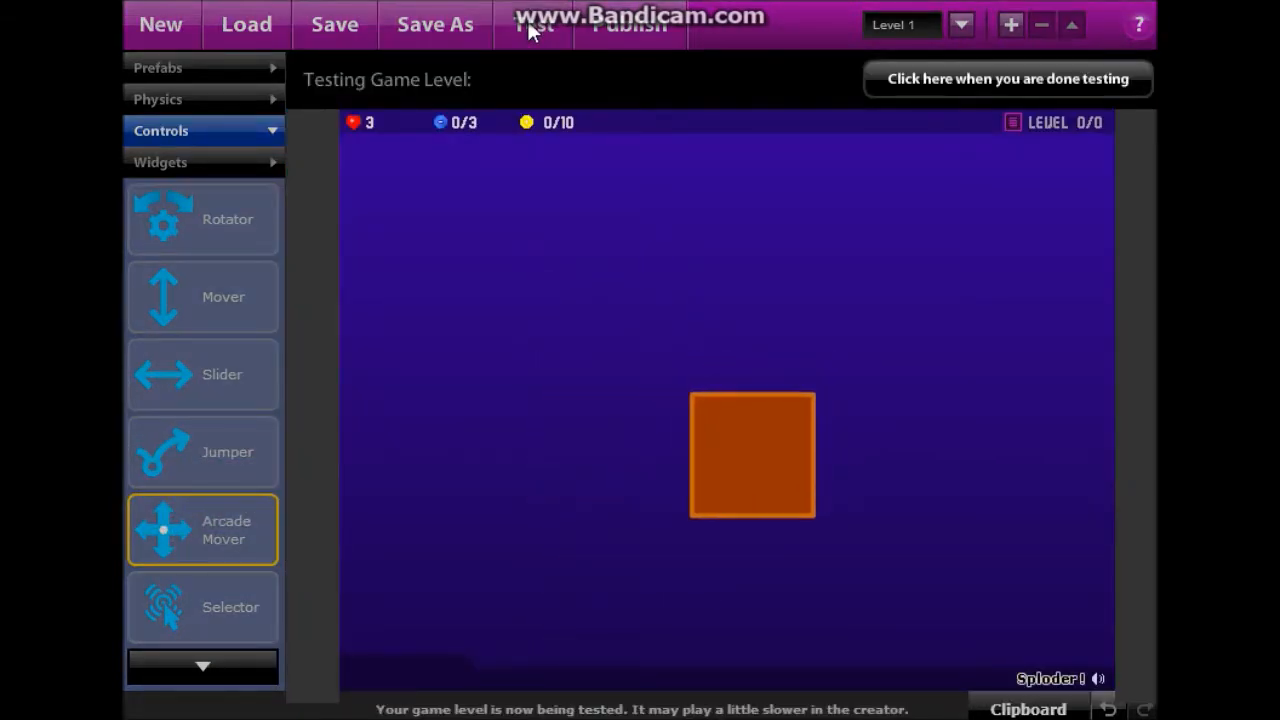
key(Up)
key(Right)
key(Up)
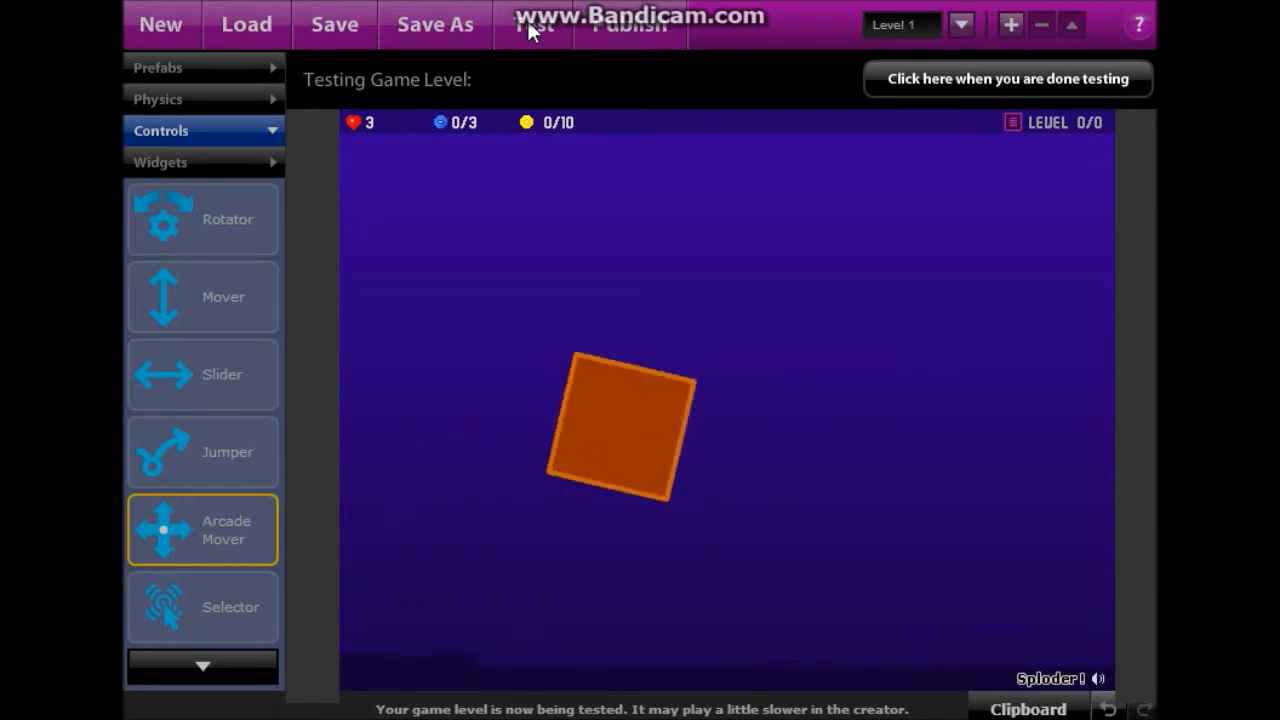
key(Left)
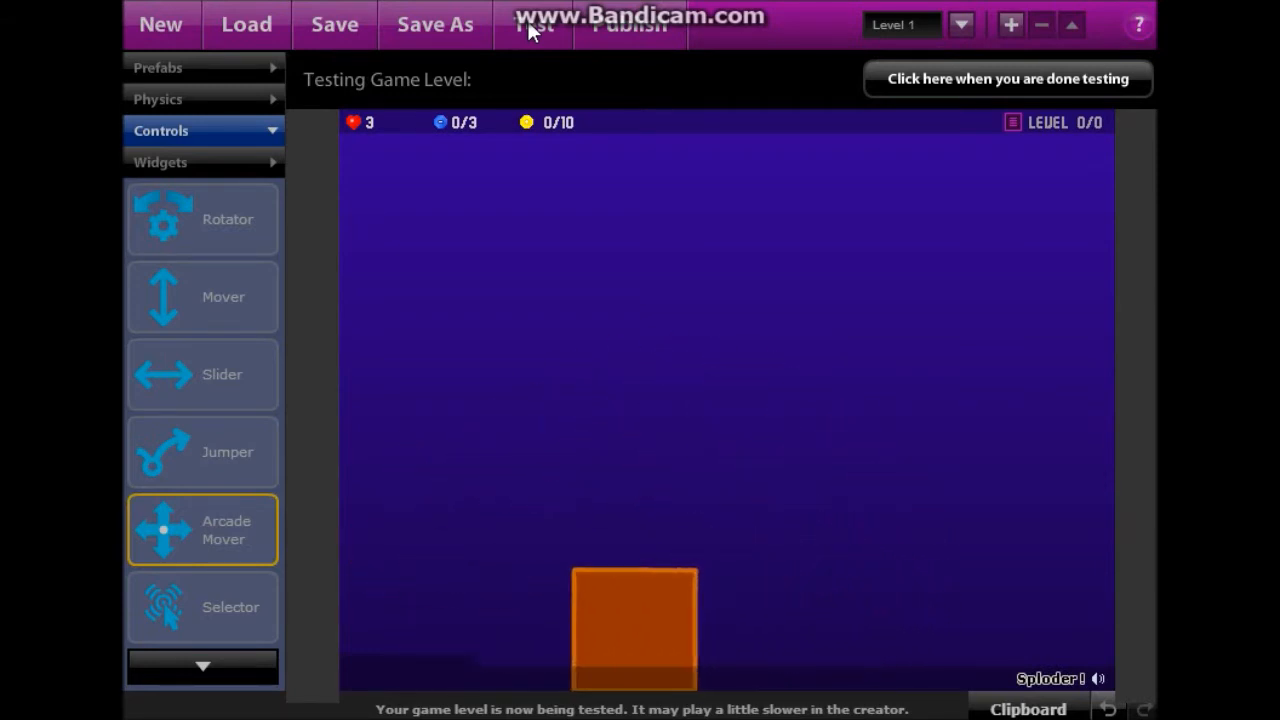
key(Right)
key(Up)
key(Up)
key(Left)
key(Up)
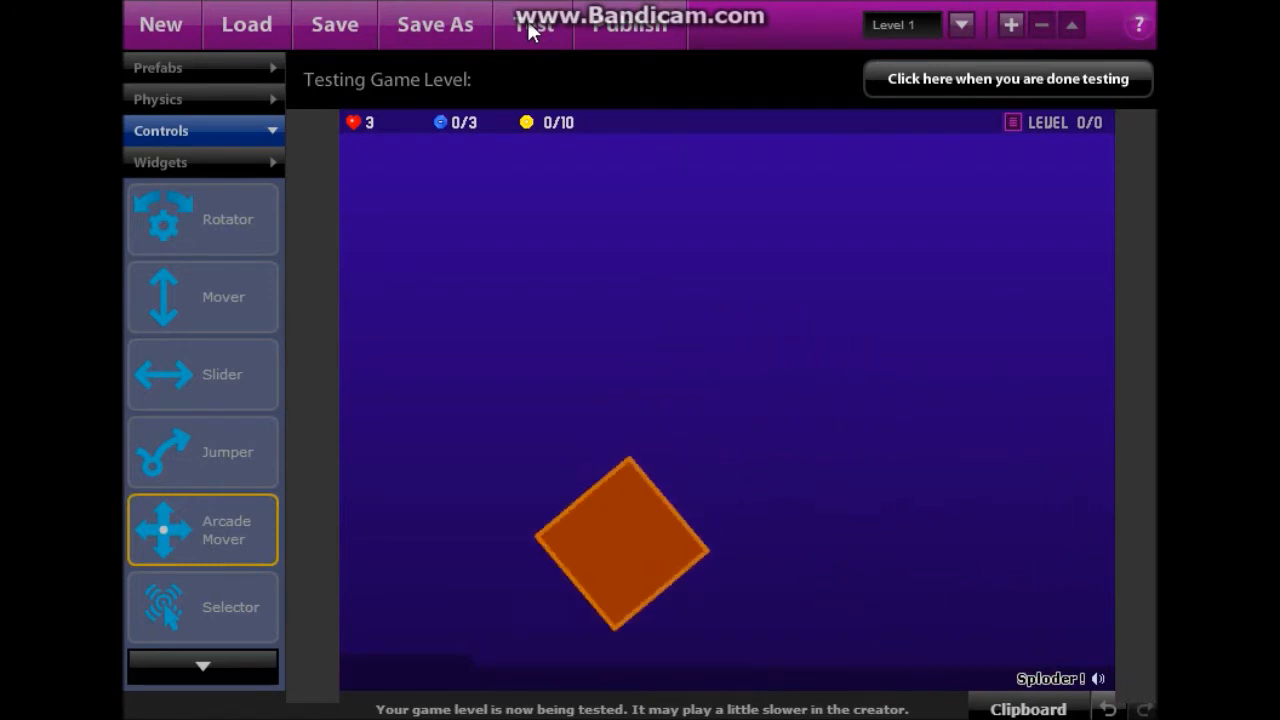
key(Up)
key(Right)
key(Up)
key(Right)
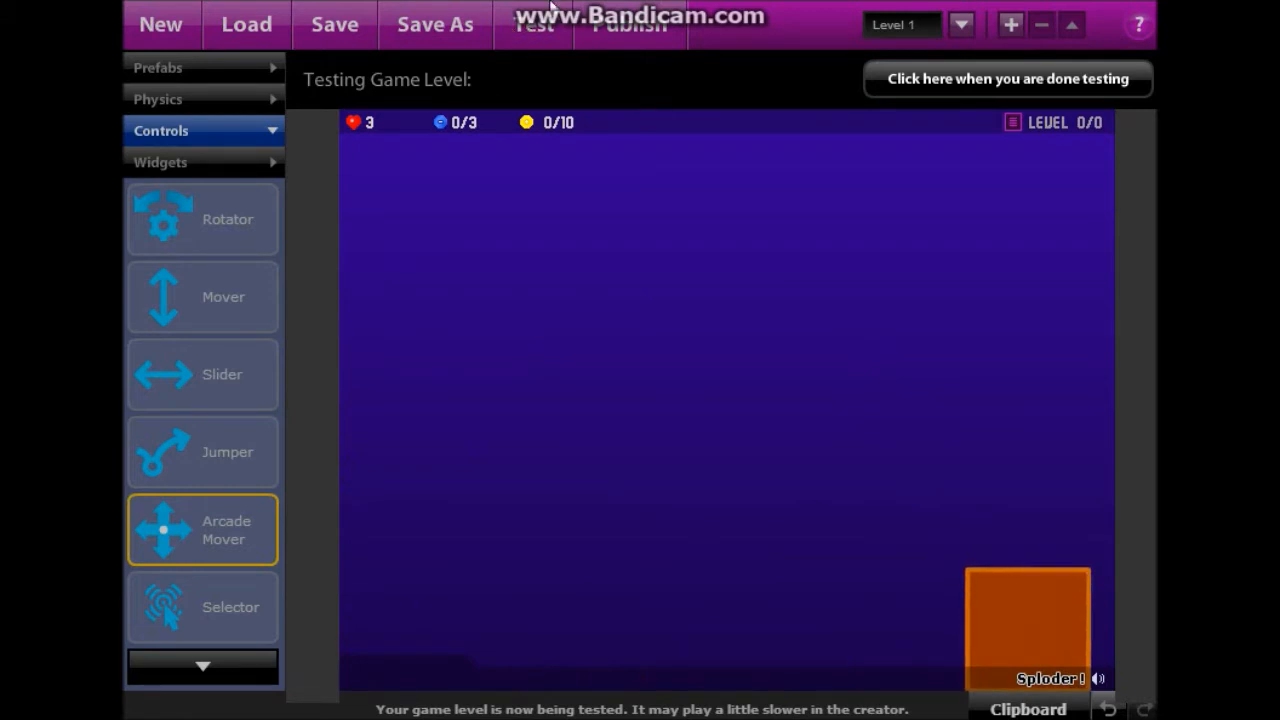
click(912, 82)
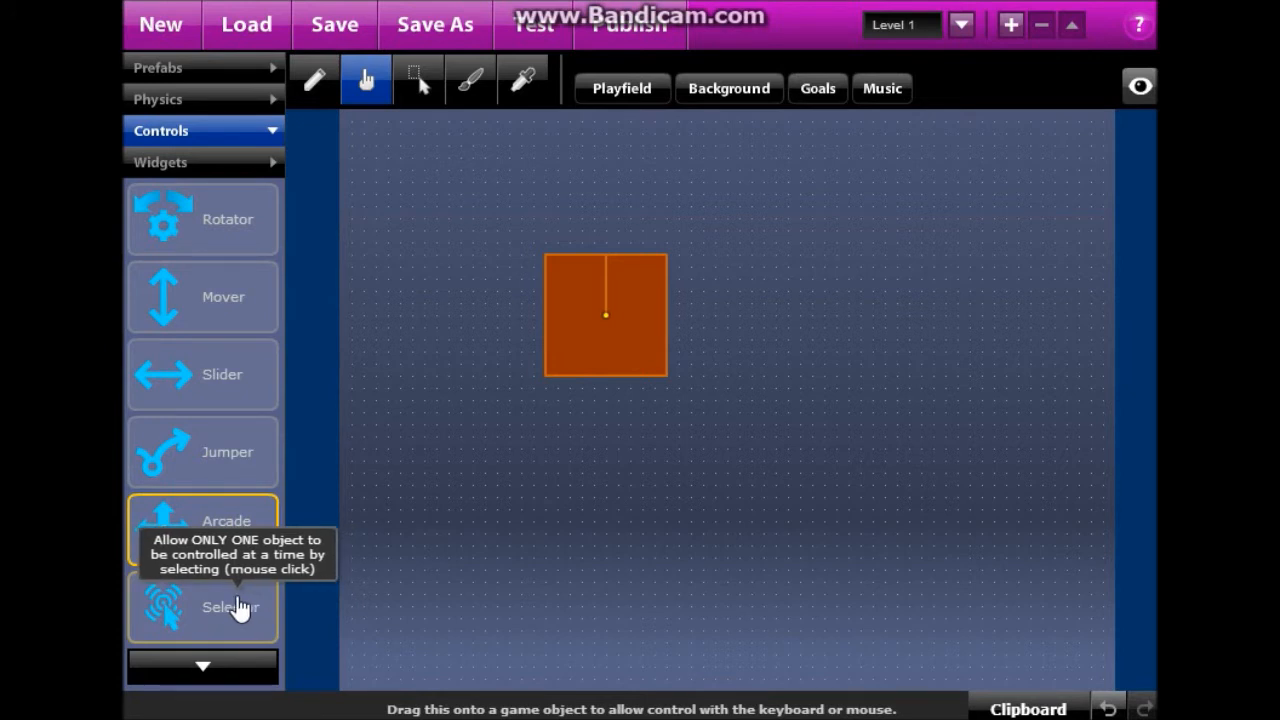
Attach a Selector to the square, then paste a copy beside it carrying a Slider control.
drag(240, 606, 620, 335)
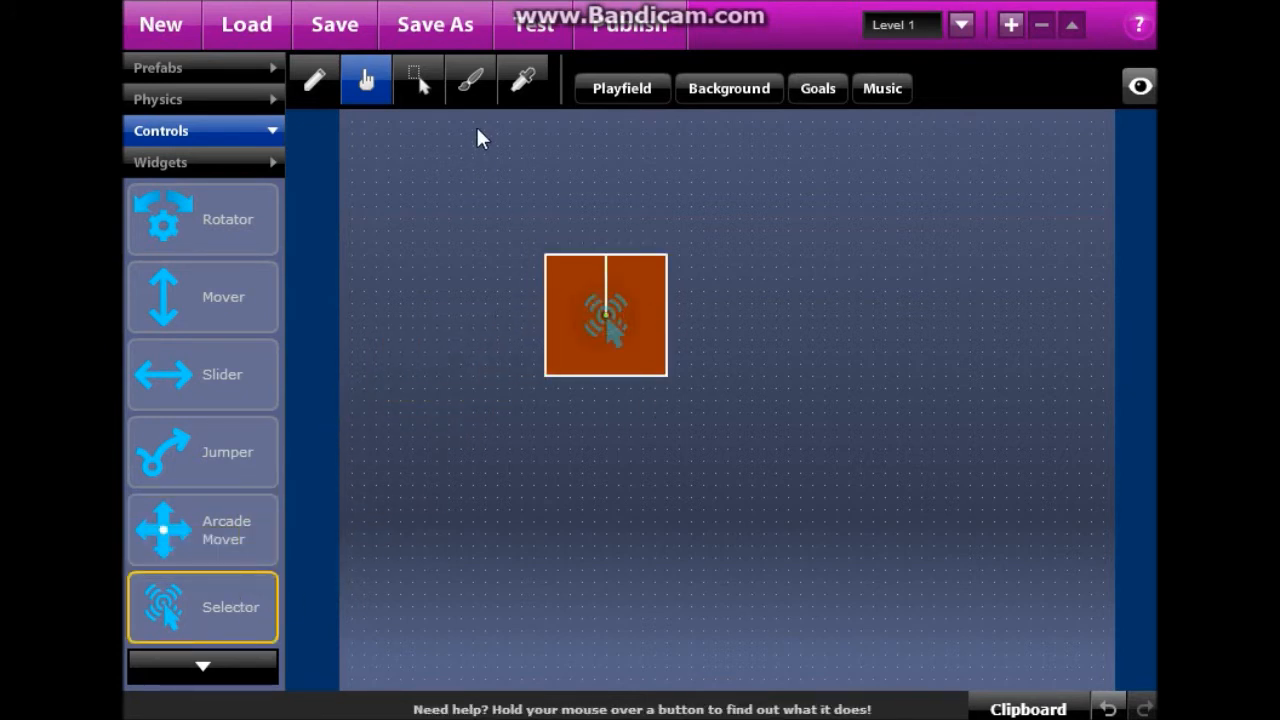
click(418, 80)
click(566, 274)
key(ctrl+c)
key(ctrl+v)
drag(246, 360, 762, 300)
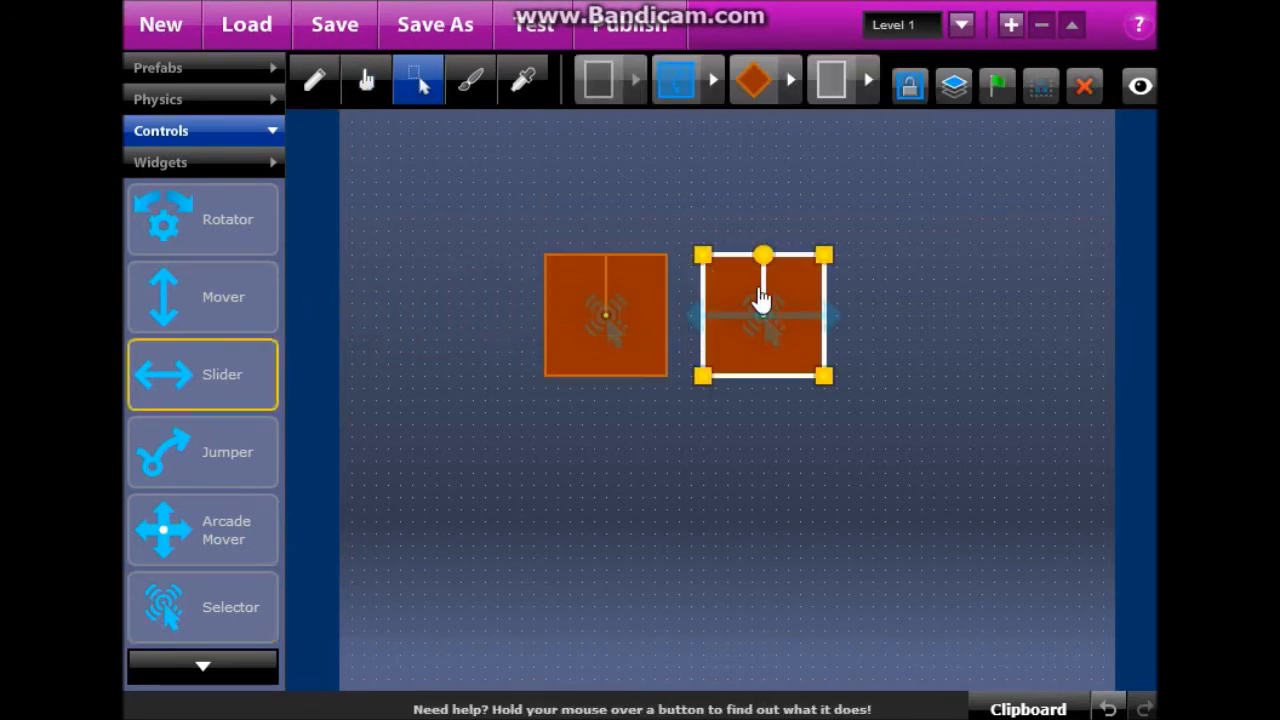
click(610, 365)
Test-run the level, sliding the right square against the left one with the arrow keys.
click(537, 32)
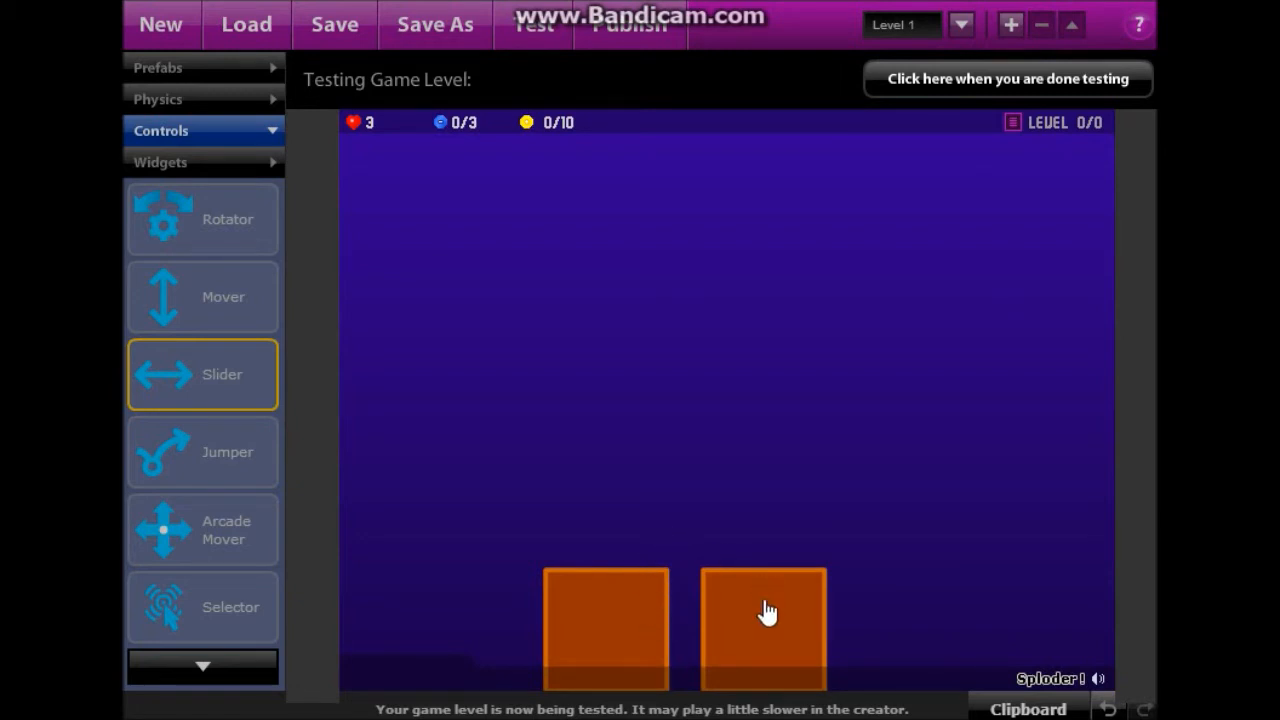
key(Right)
key(Left)
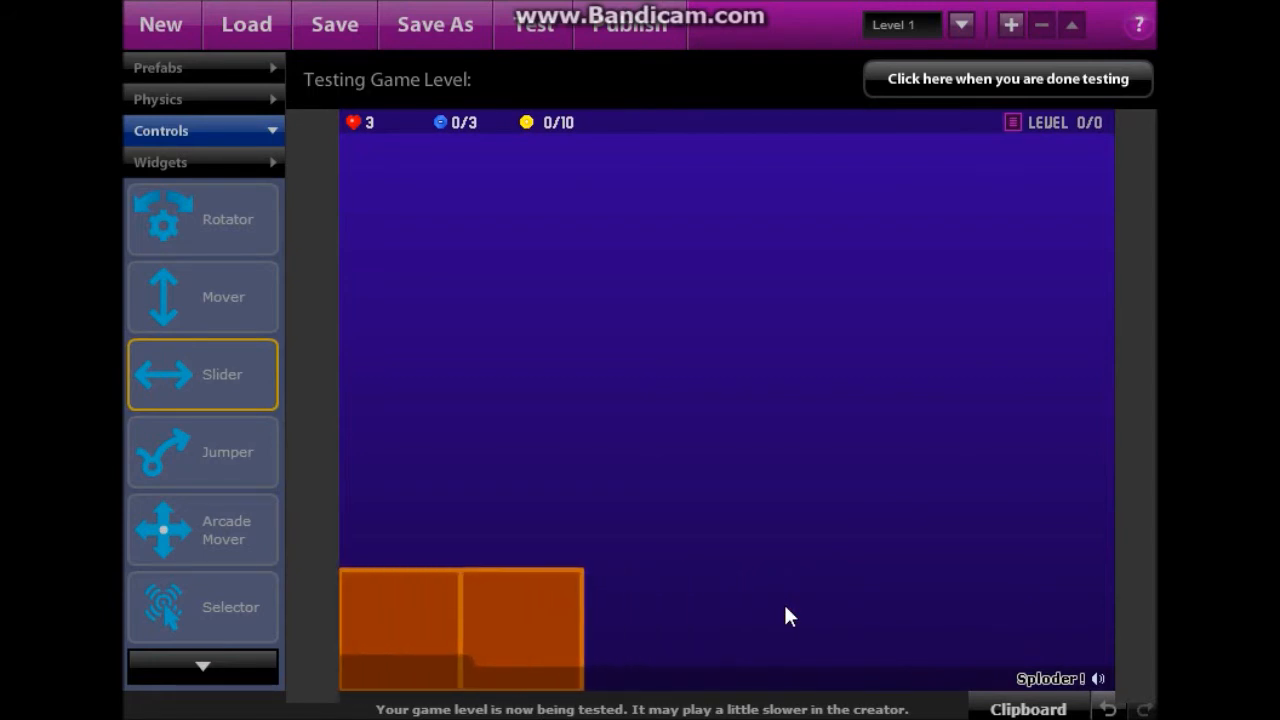
key(Right)
key(Right)
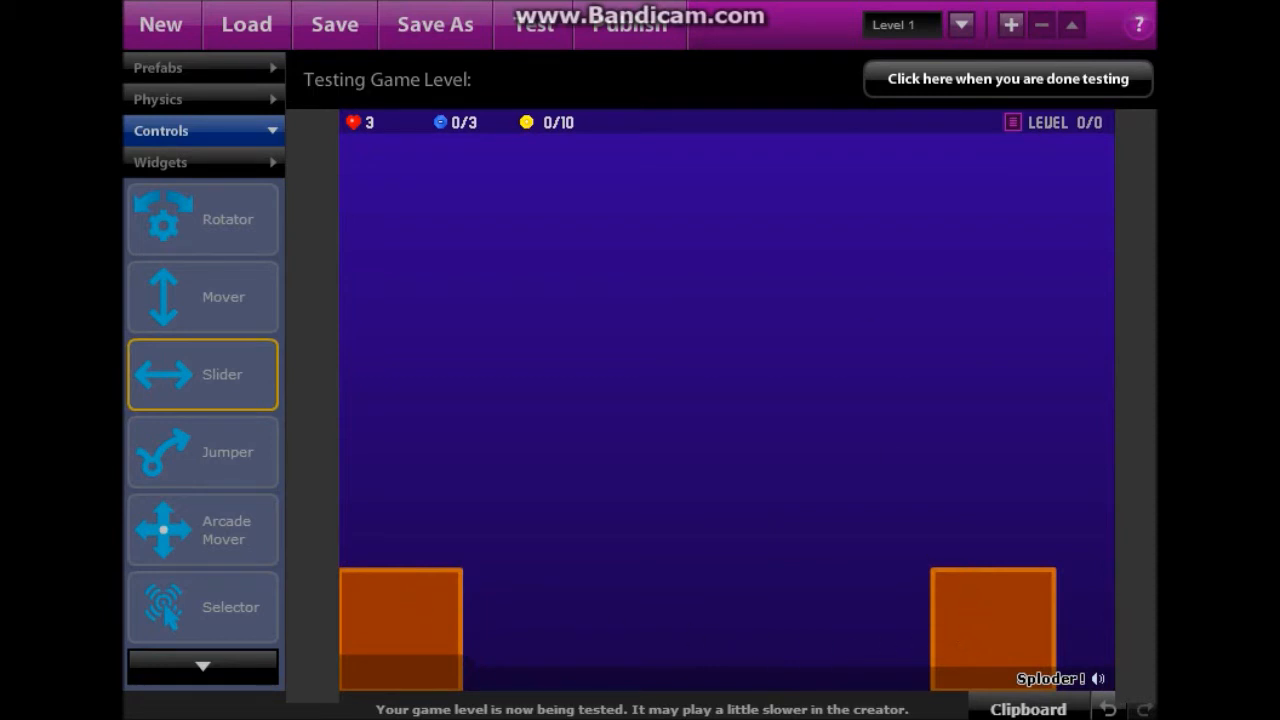
click(962, 89)
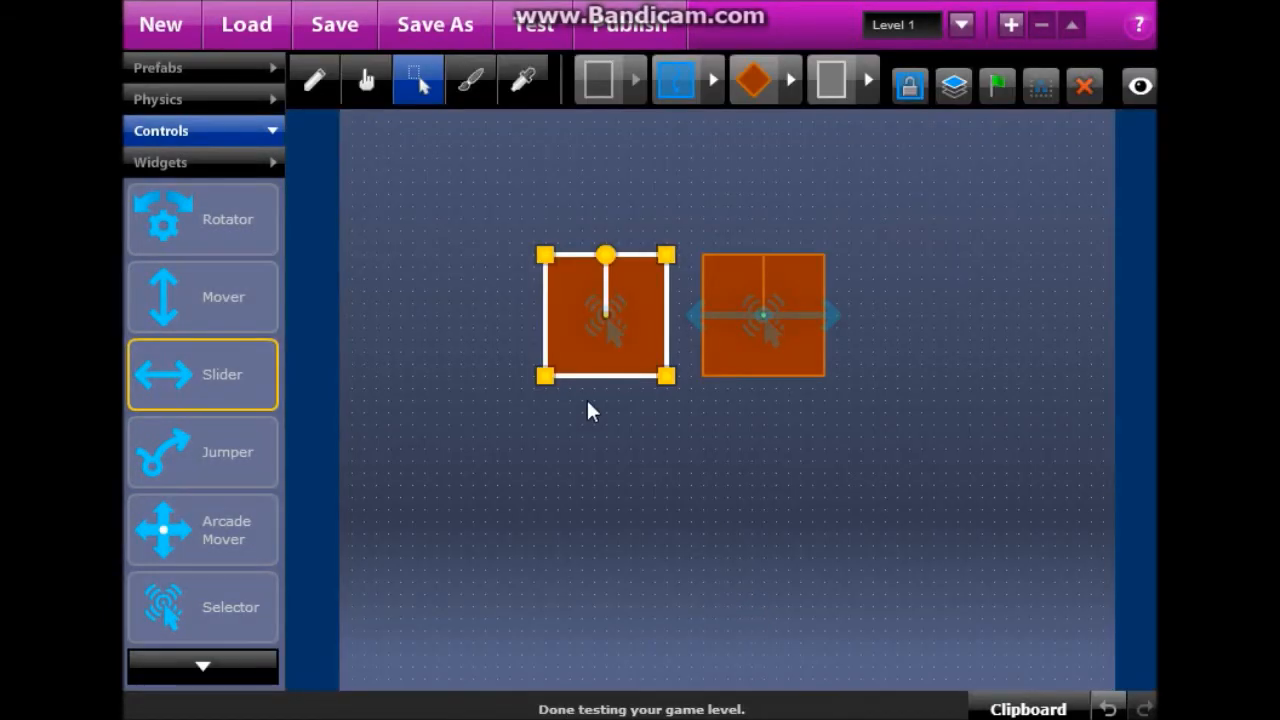
Remove the Selector and Slider controls, then delete the right box and confirm.
click(372, 95)
click(603, 320)
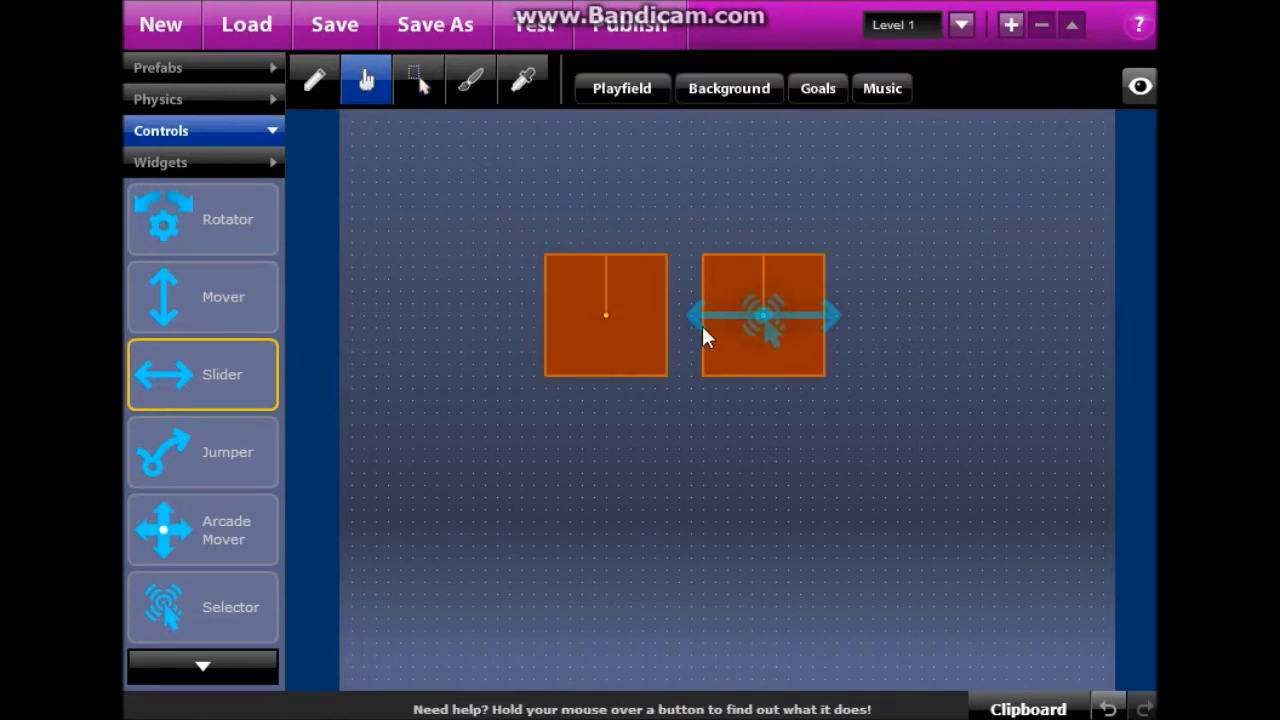
click(765, 324)
click(769, 328)
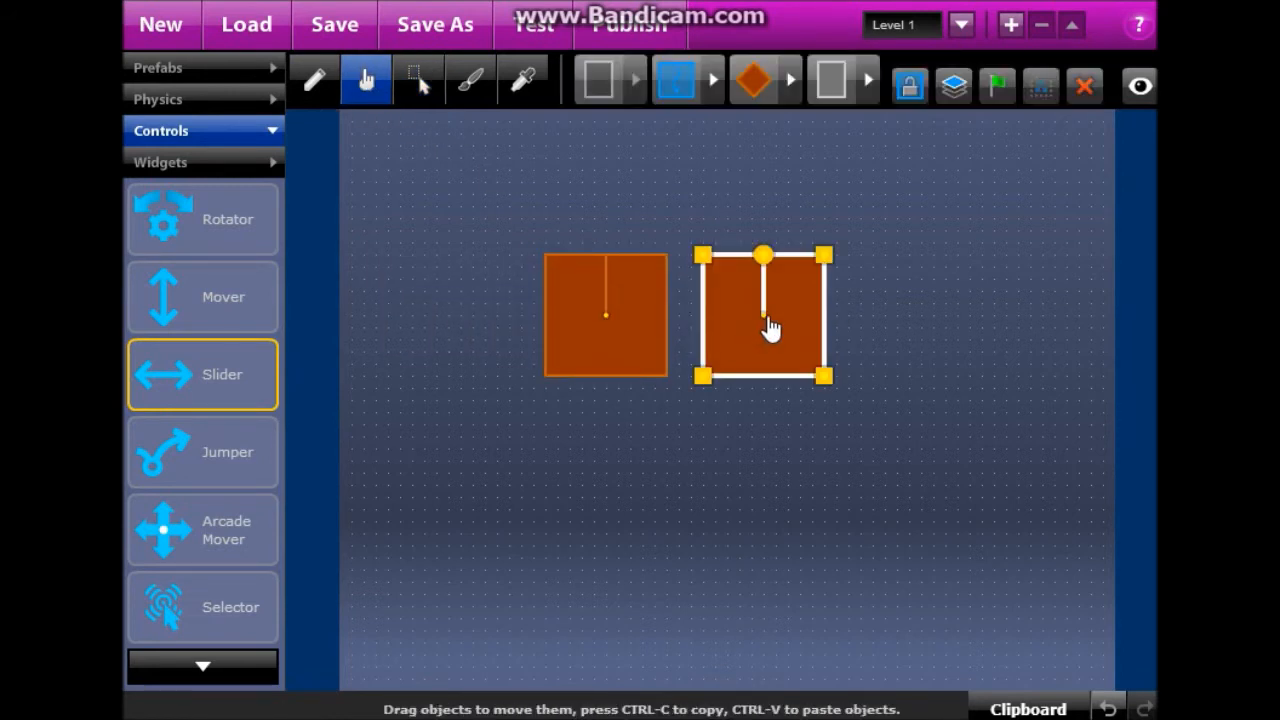
key(Delete)
click(690, 410)
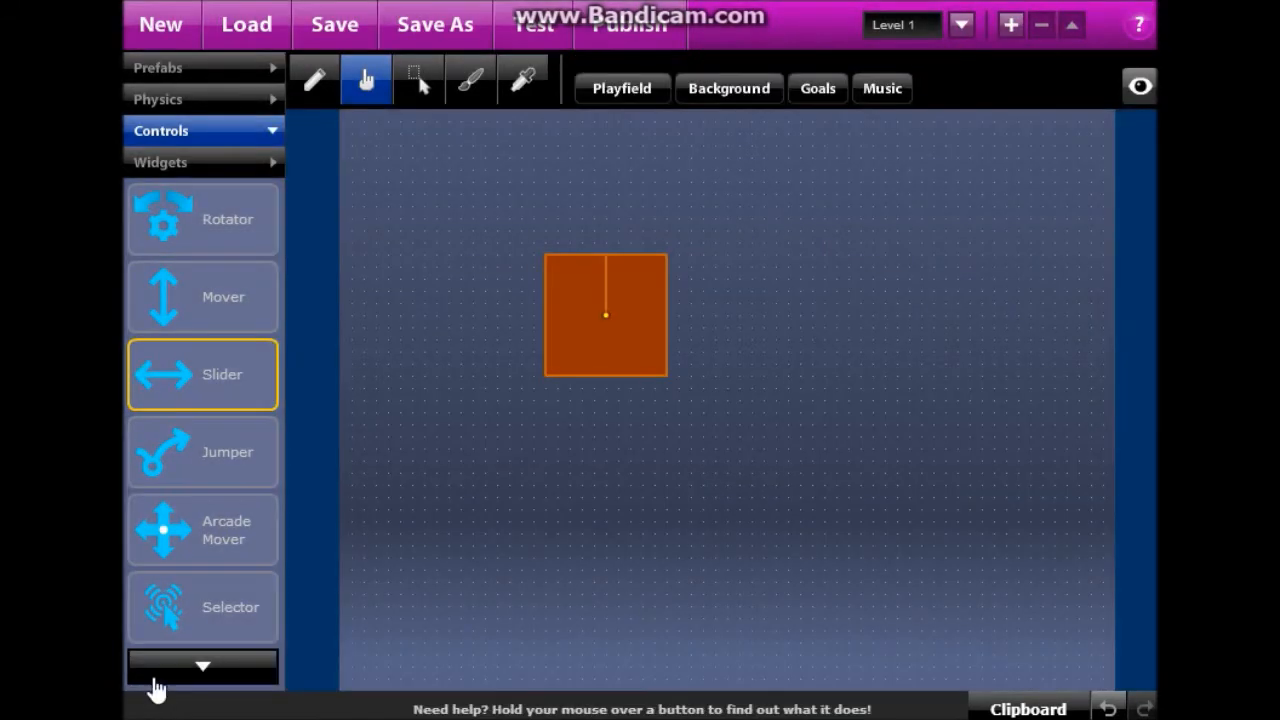
Attach an Adder control to the orange square and start a test run.
click(171, 677)
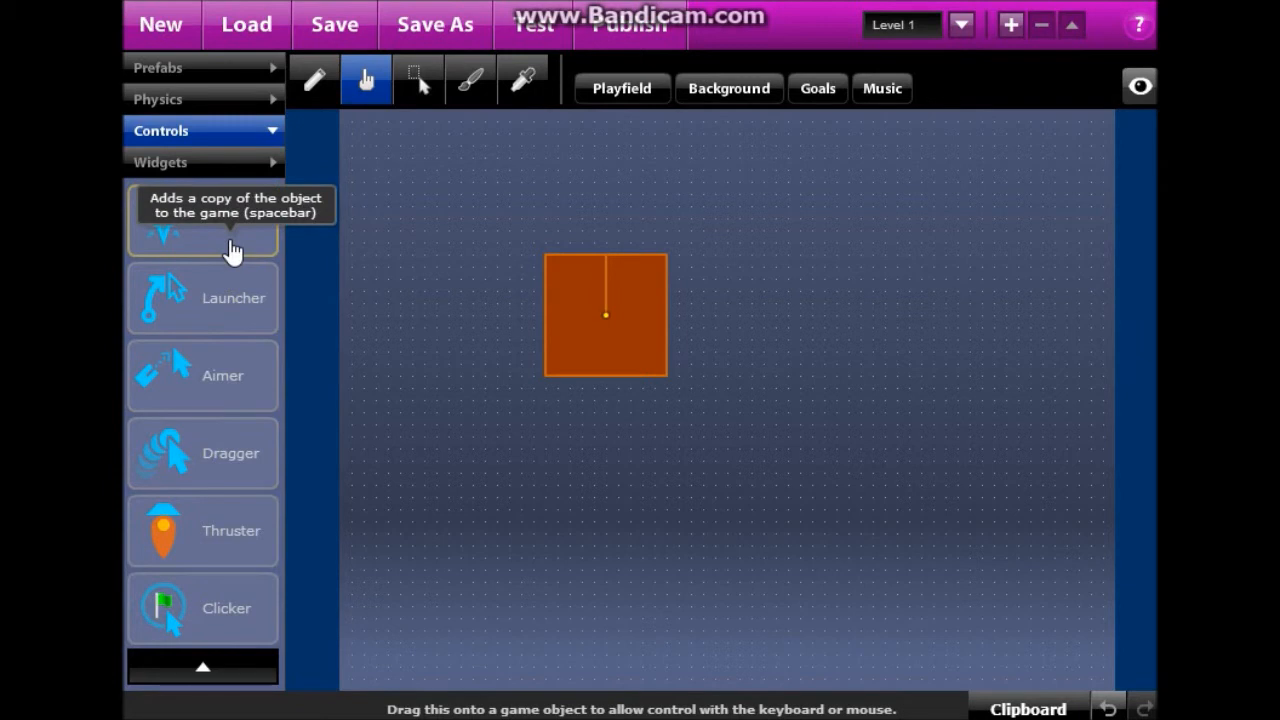
drag(212, 245, 597, 310)
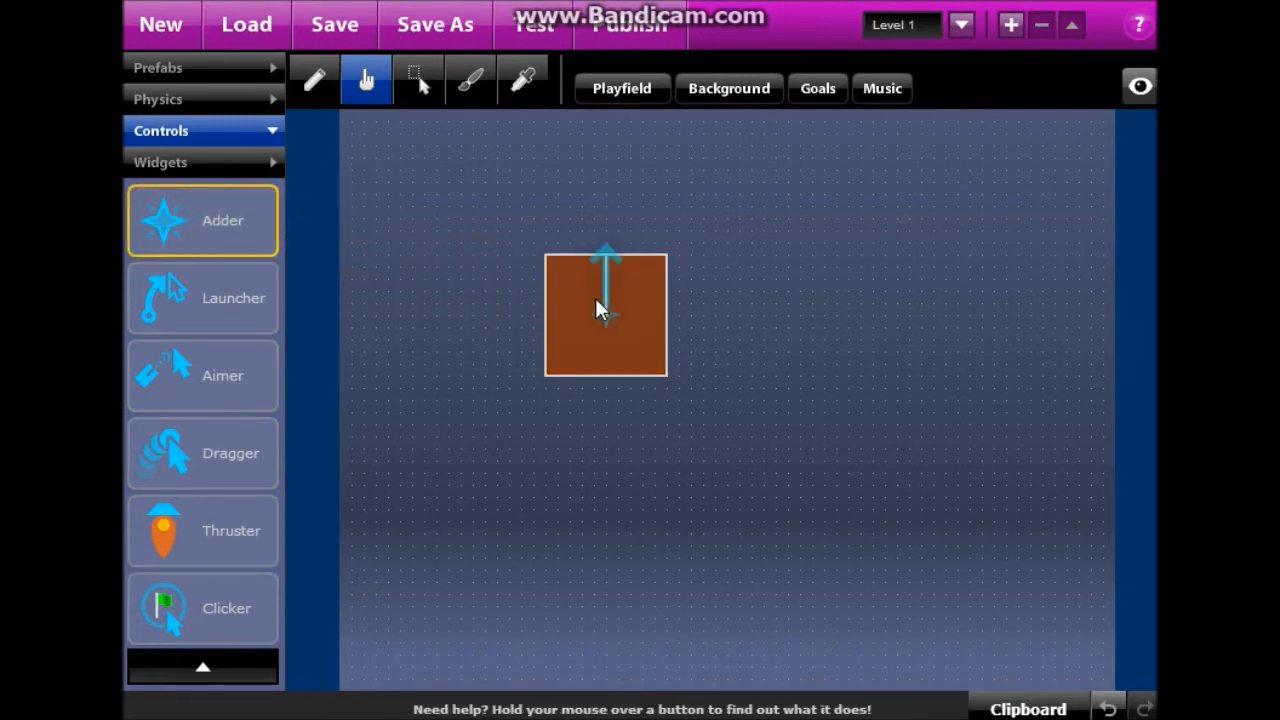
click(560, 28)
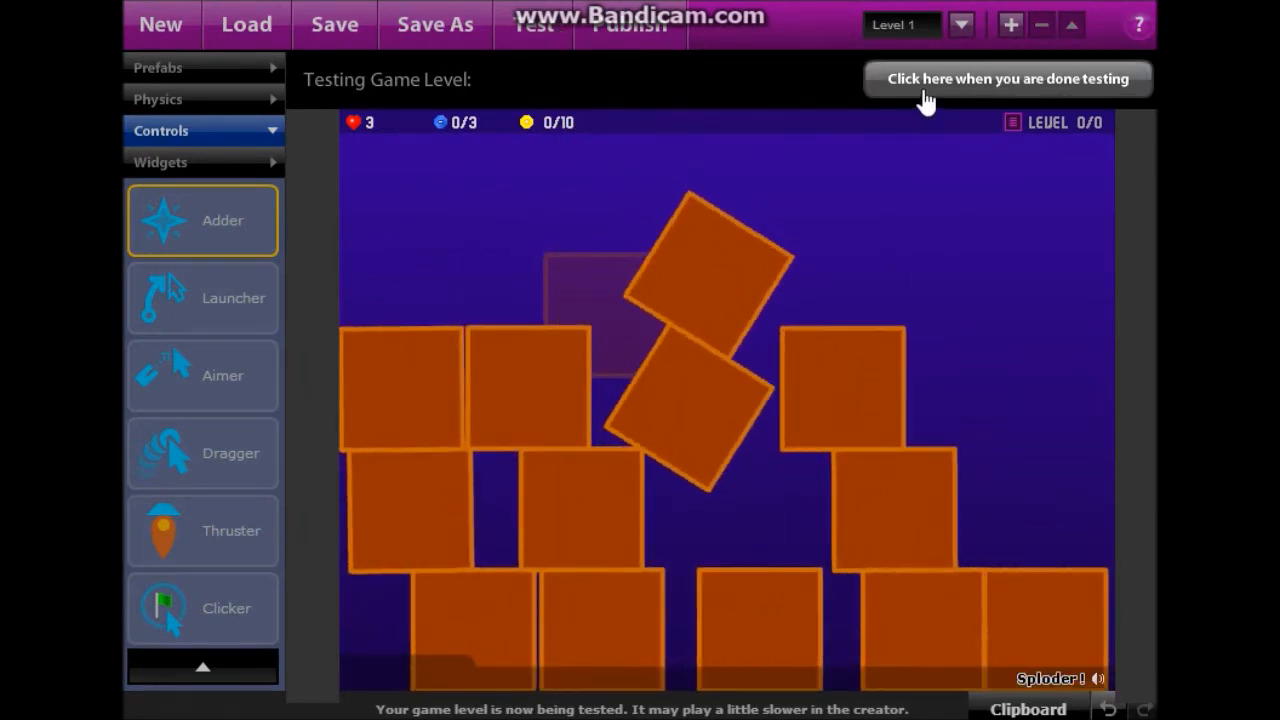
After testing, aim the adder's spawn direction downward, then remove the adder.
click(921, 86)
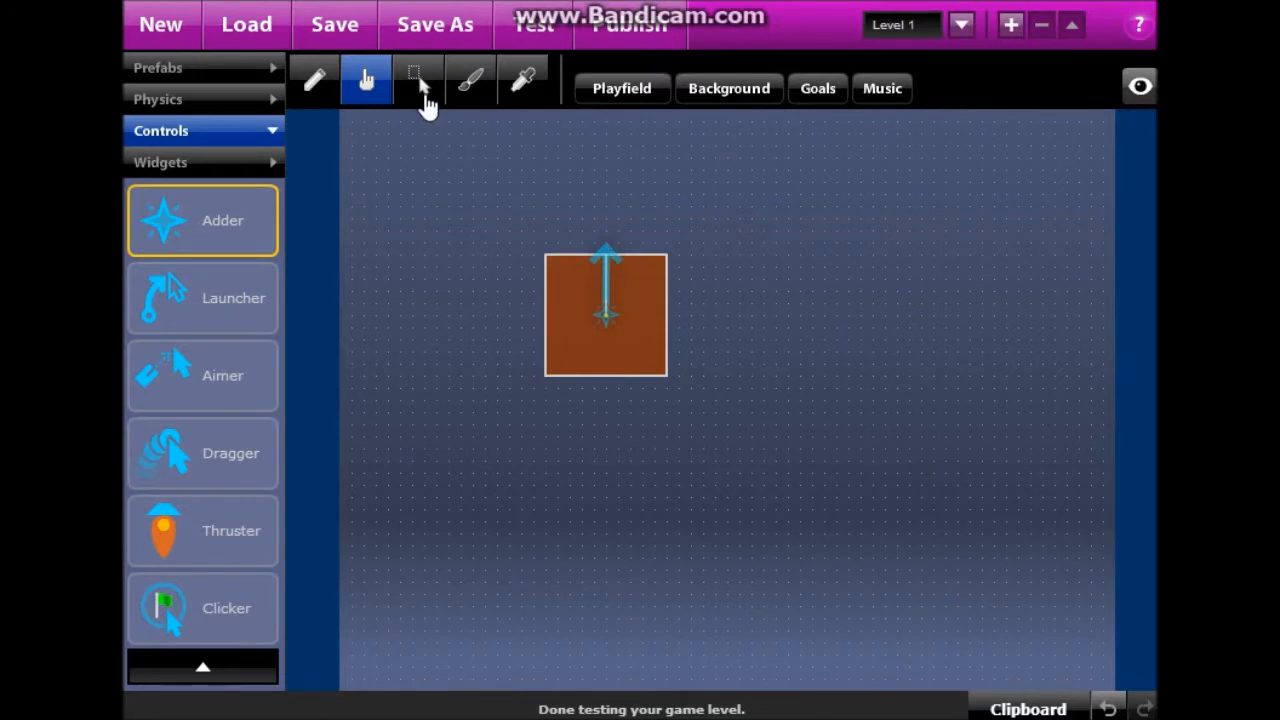
drag(611, 265, 606, 491)
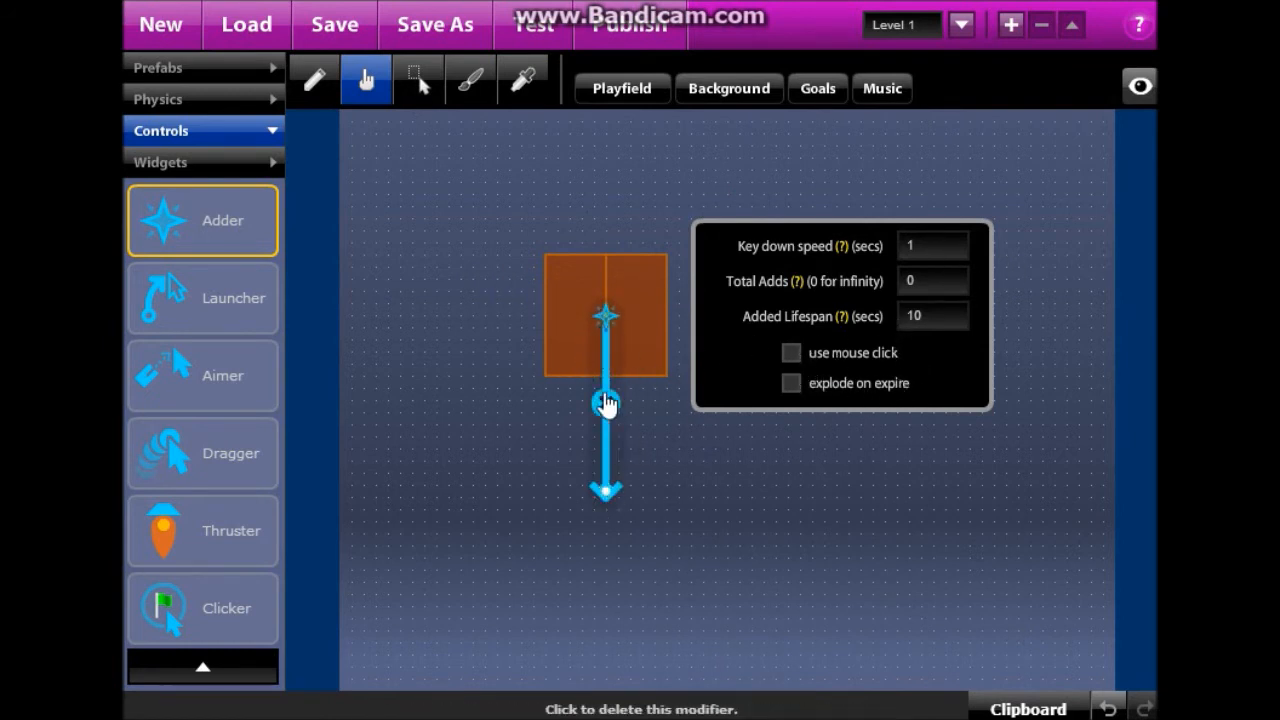
click(605, 402)
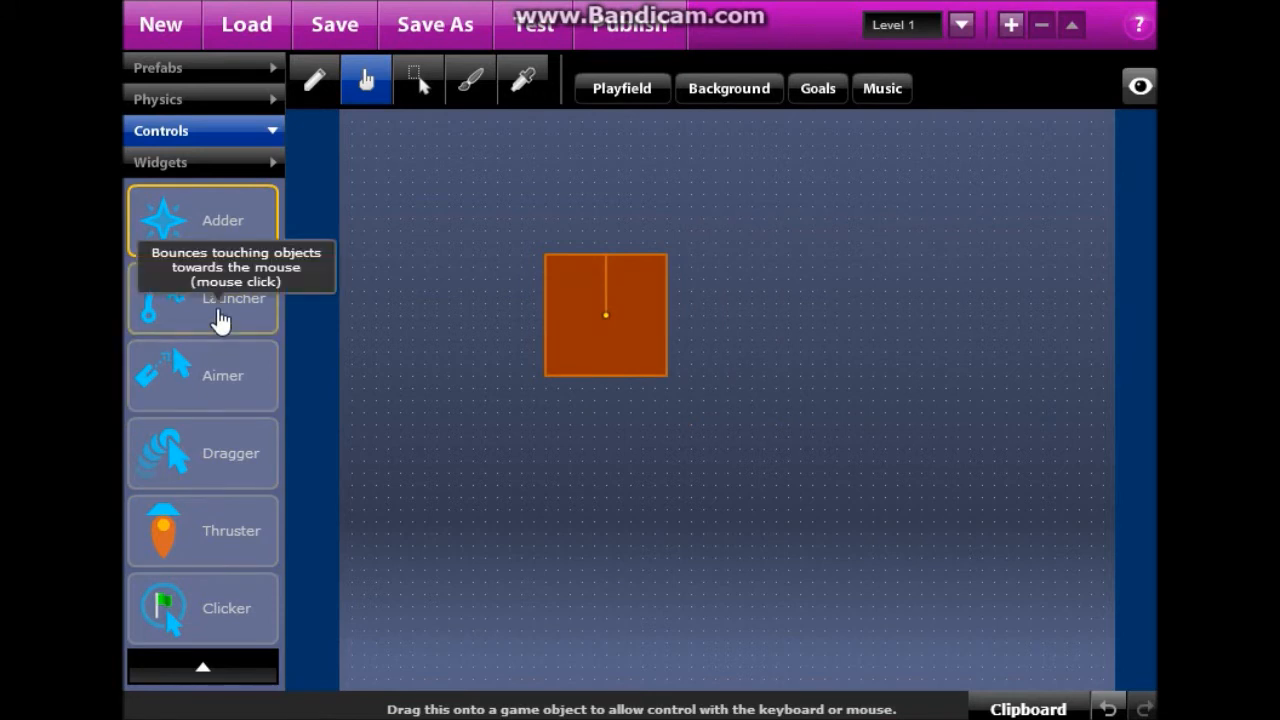
Attach a Launcher control to the square and test it once.
drag(220, 320, 600, 330)
click(530, 23)
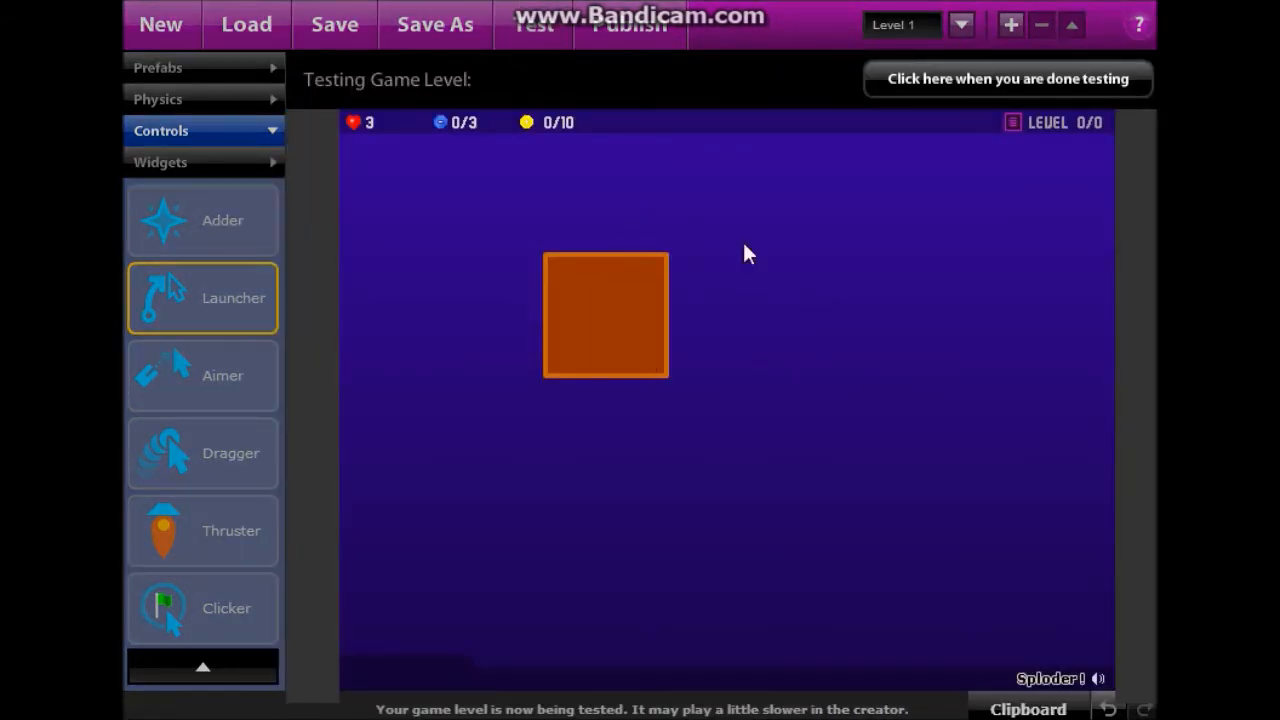
click(951, 80)
Move the square down and to the left, then test the level again twice.
drag(625, 343, 517, 414)
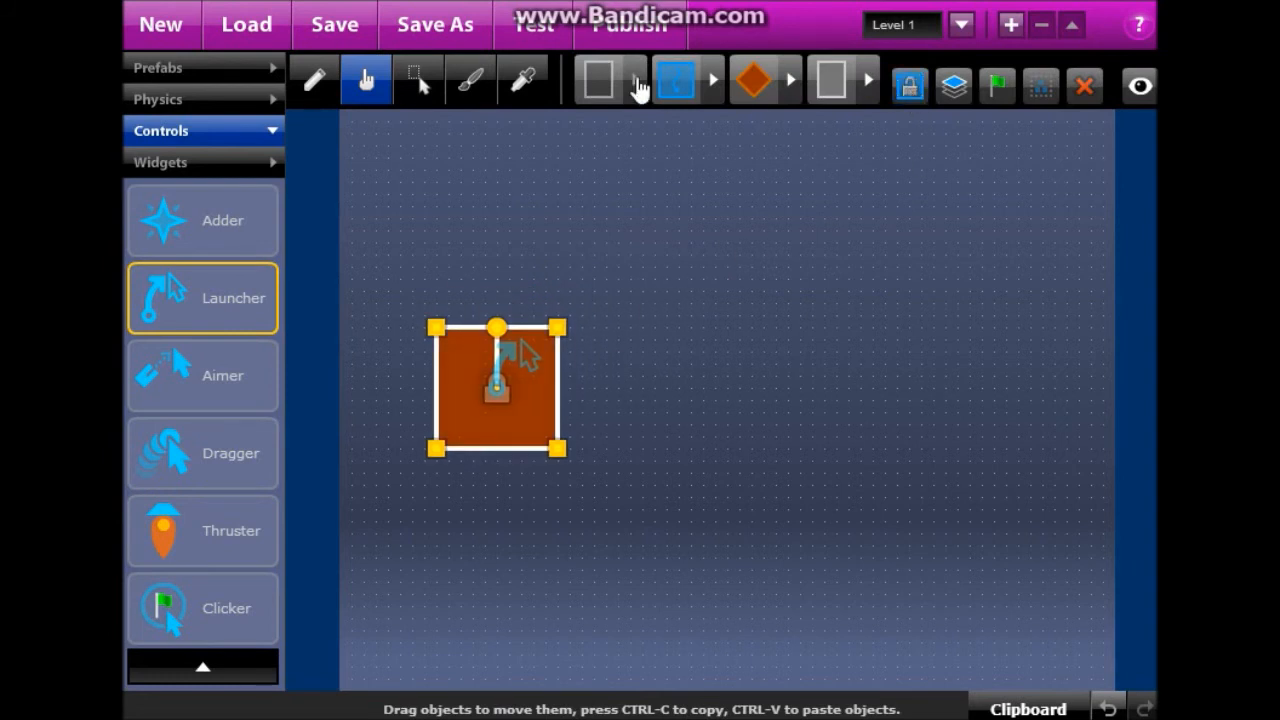
click(529, 40)
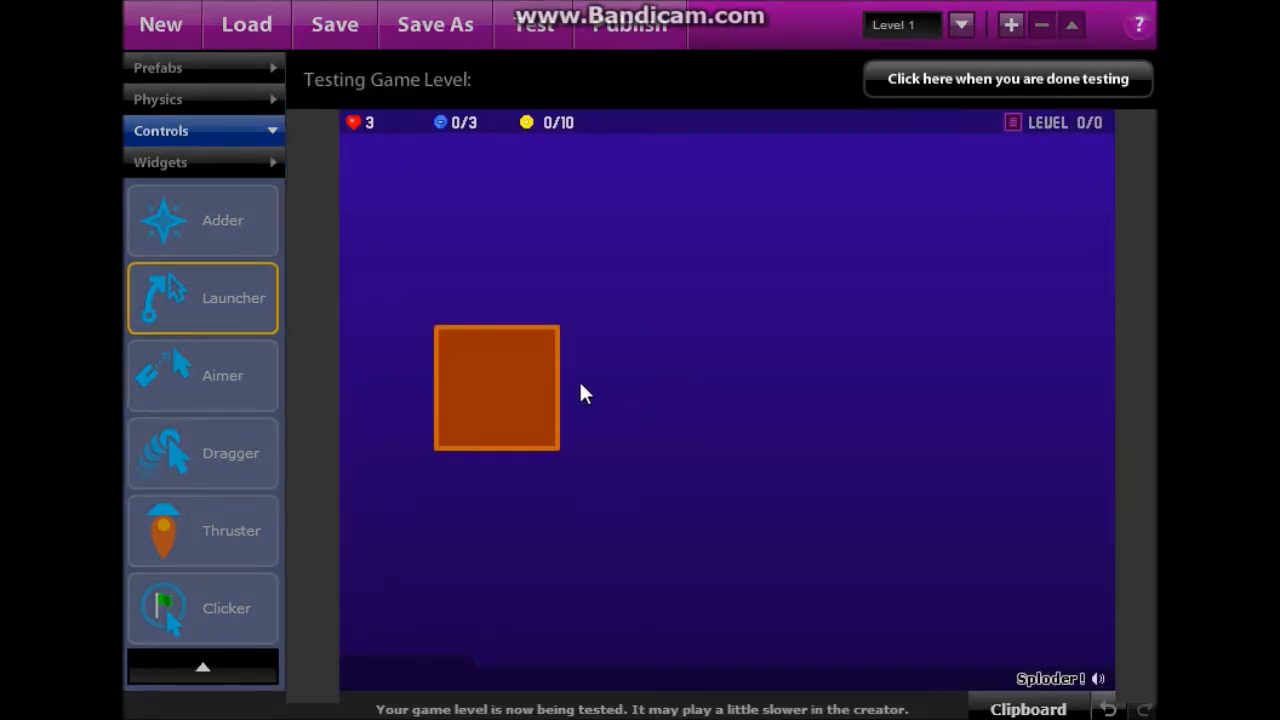
click(941, 84)
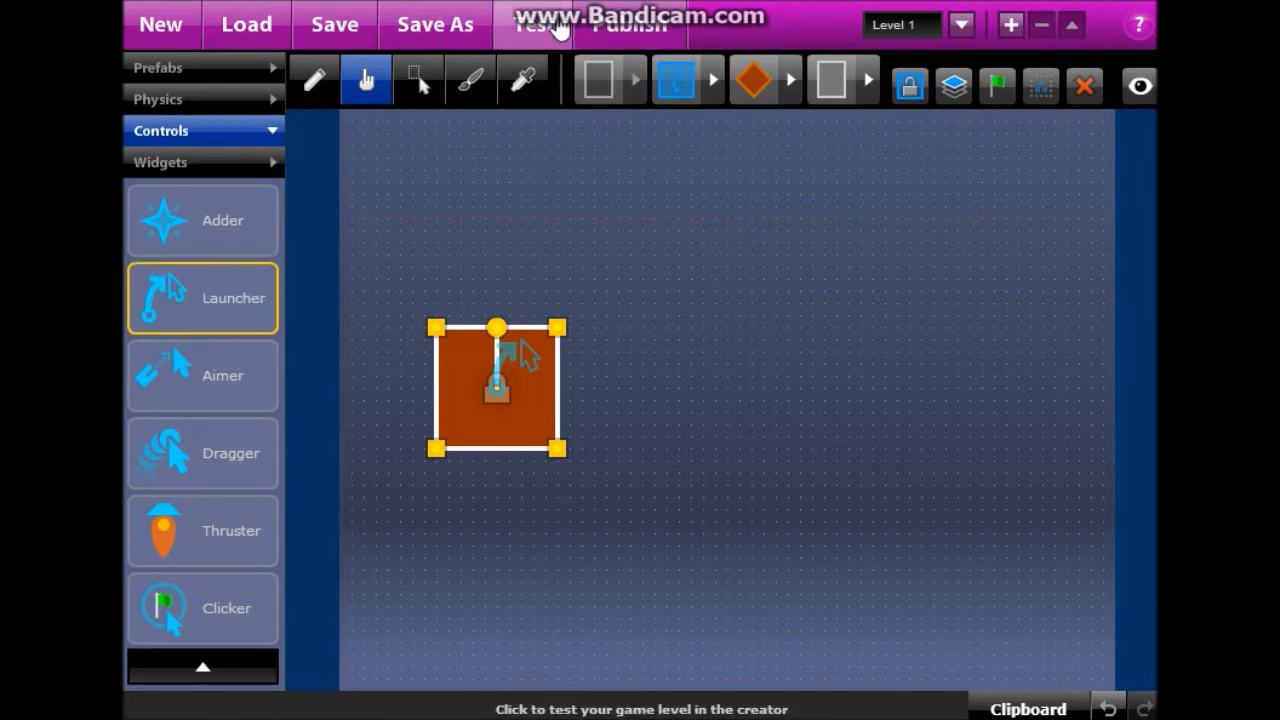
click(558, 27)
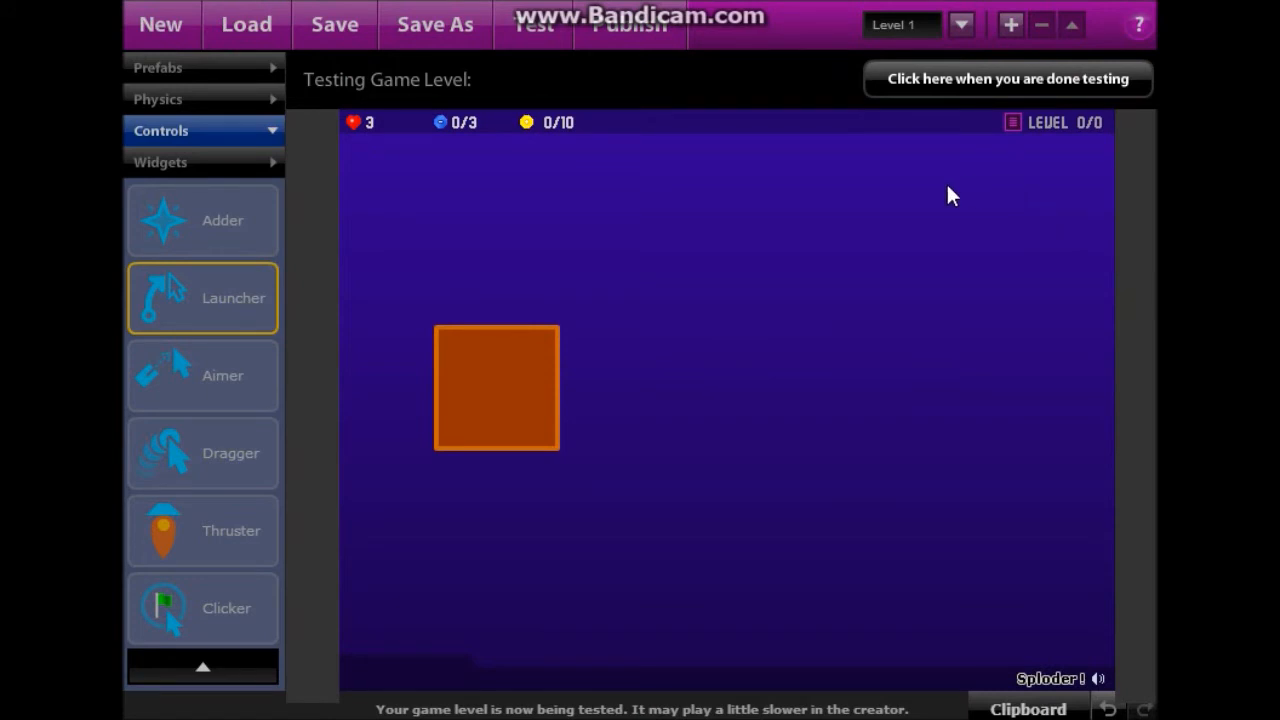
Add an Adder to the launcher square and test it as copies pile up.
click(920, 100)
drag(209, 214, 570, 410)
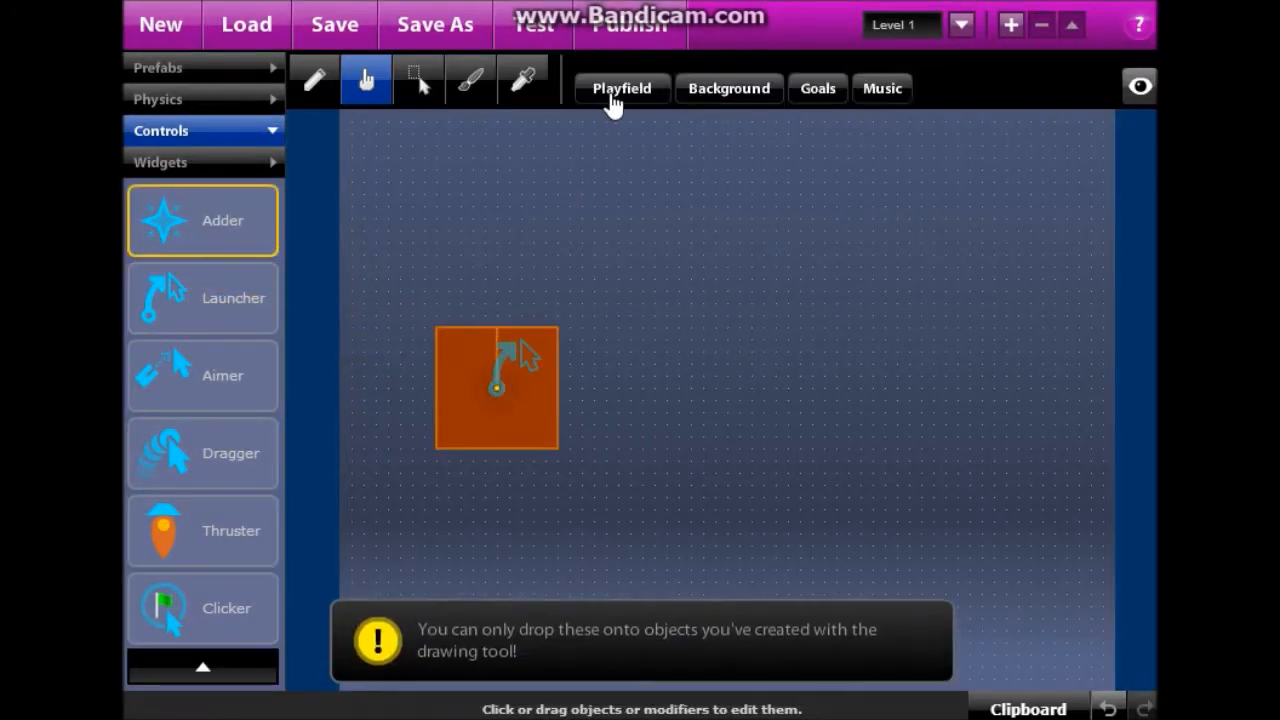
drag(209, 240, 485, 372)
click(553, 28)
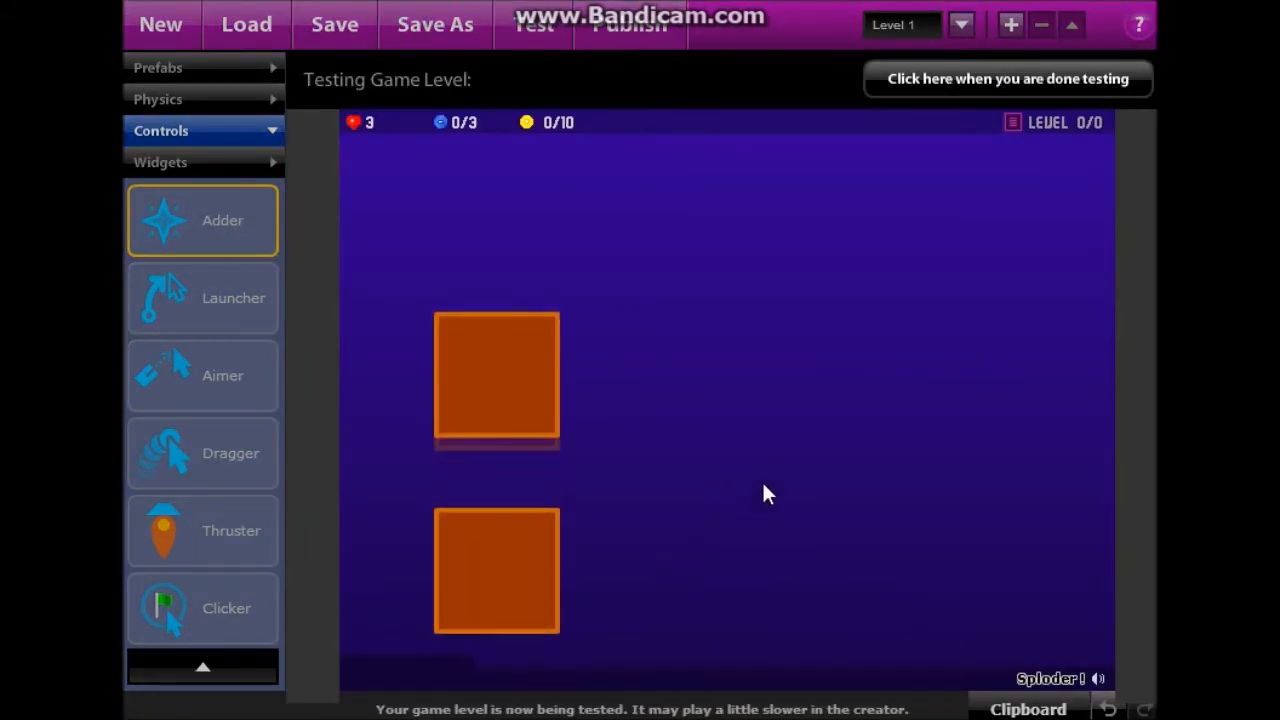
click(1006, 92)
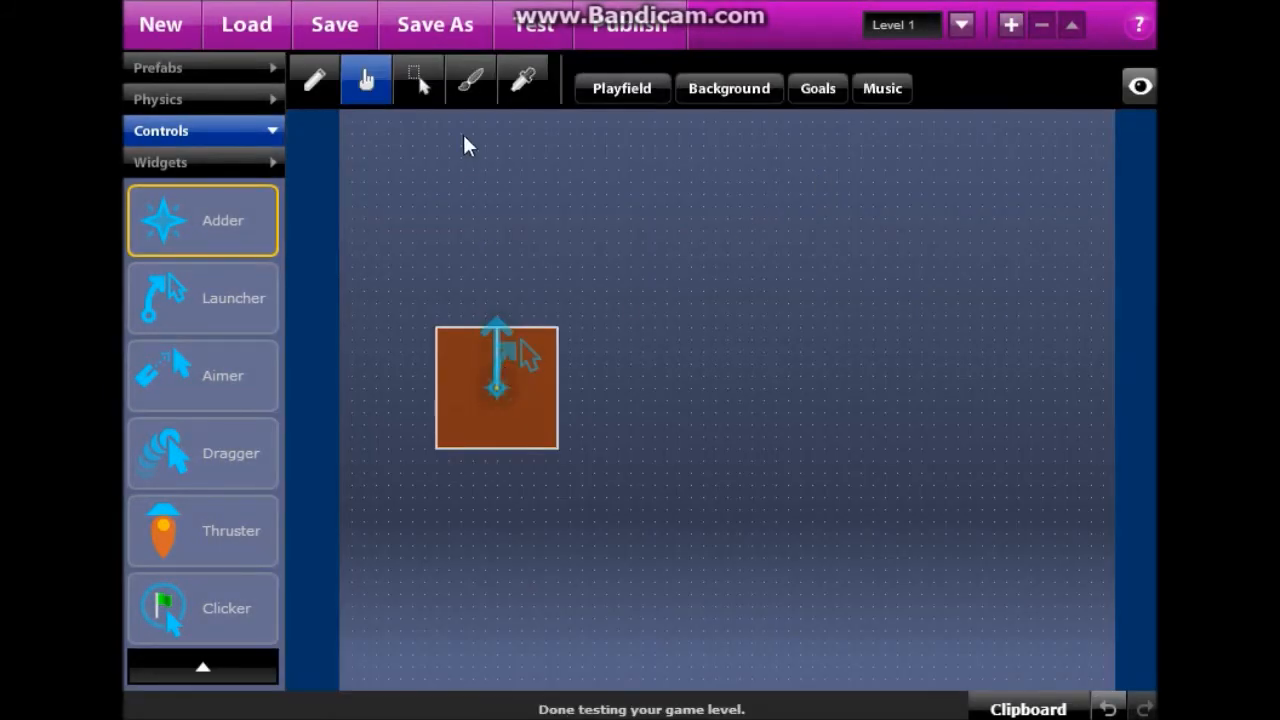
Take the adder off, reselect the square, and run one more test.
click(499, 392)
click(499, 368)
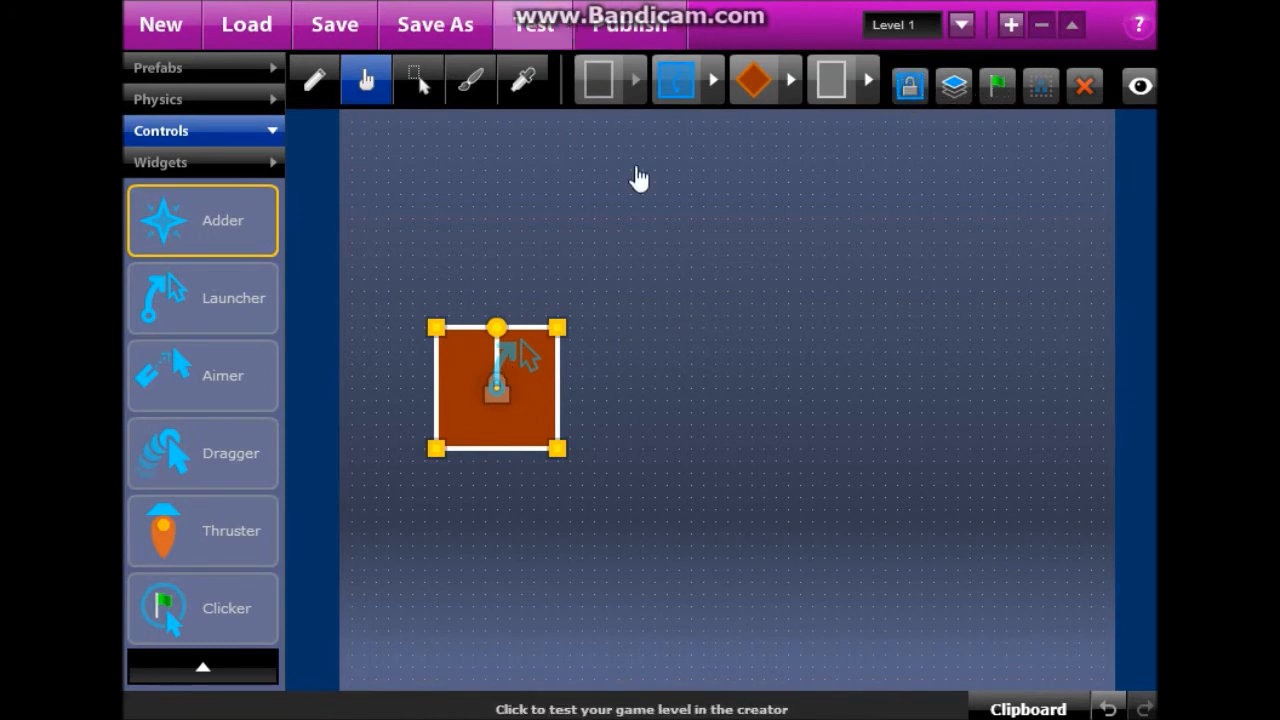
click(566, 40)
click(992, 90)
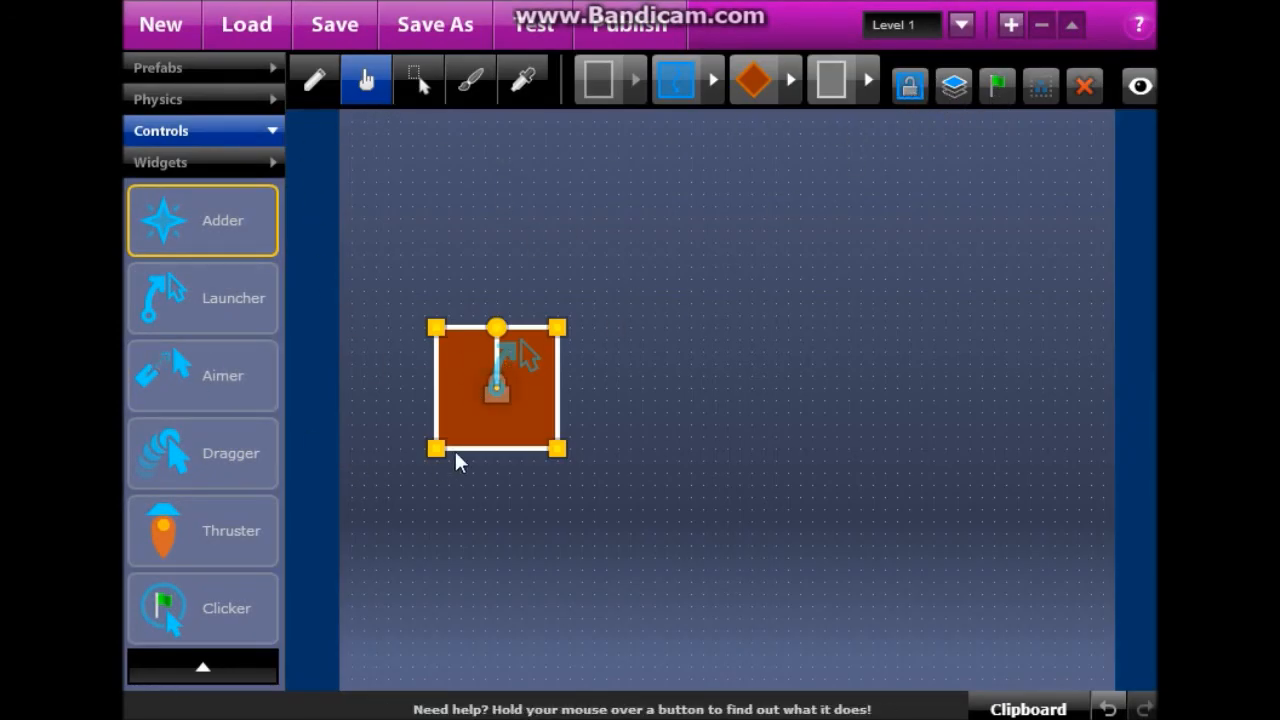
Nudge the square slightly down and remove its Launcher control.
drag(521, 387, 521, 406)
click(492, 407)
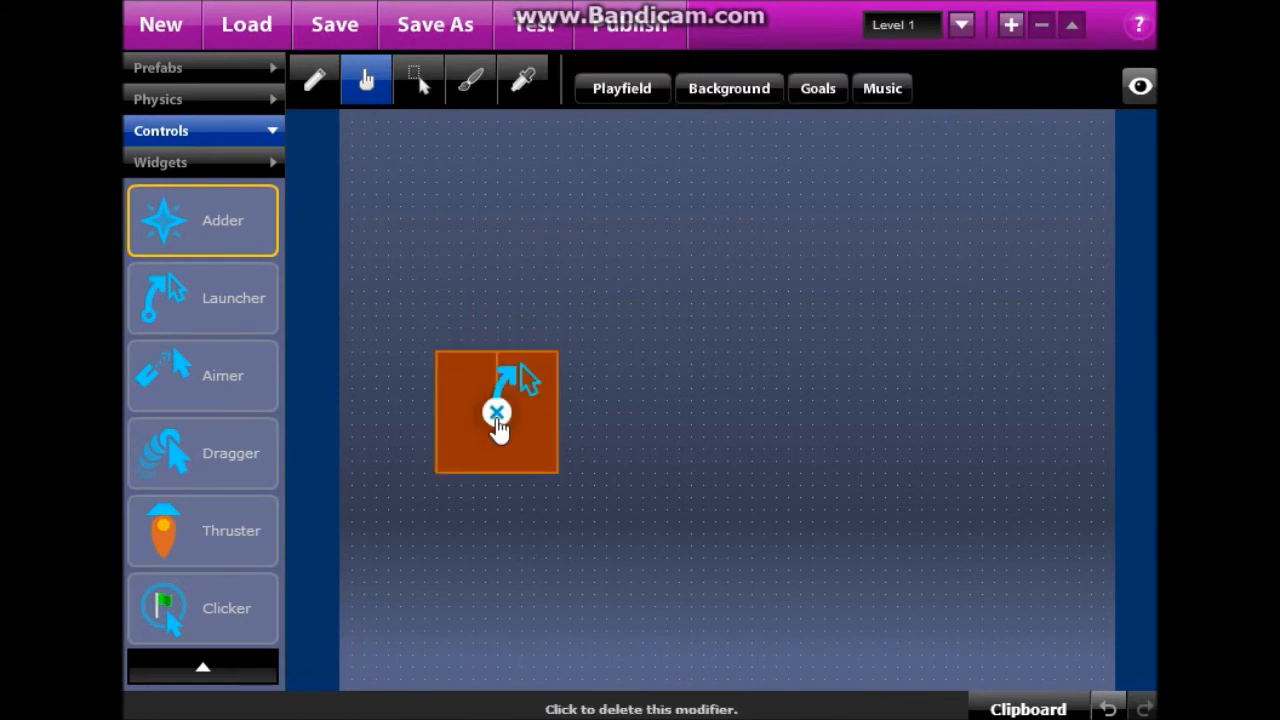
click(495, 419)
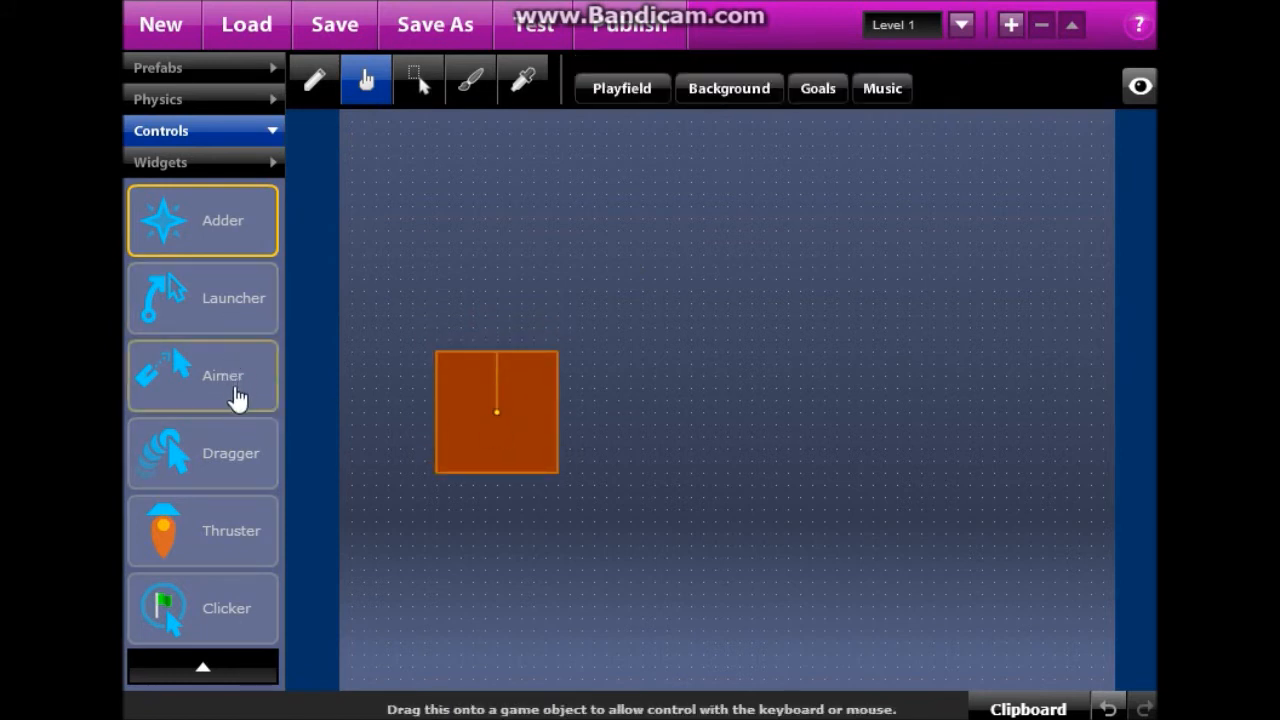
Attach an Aimer control, test it in a game run, then remove the aimer.
drag(237, 398, 488, 406)
click(557, 37)
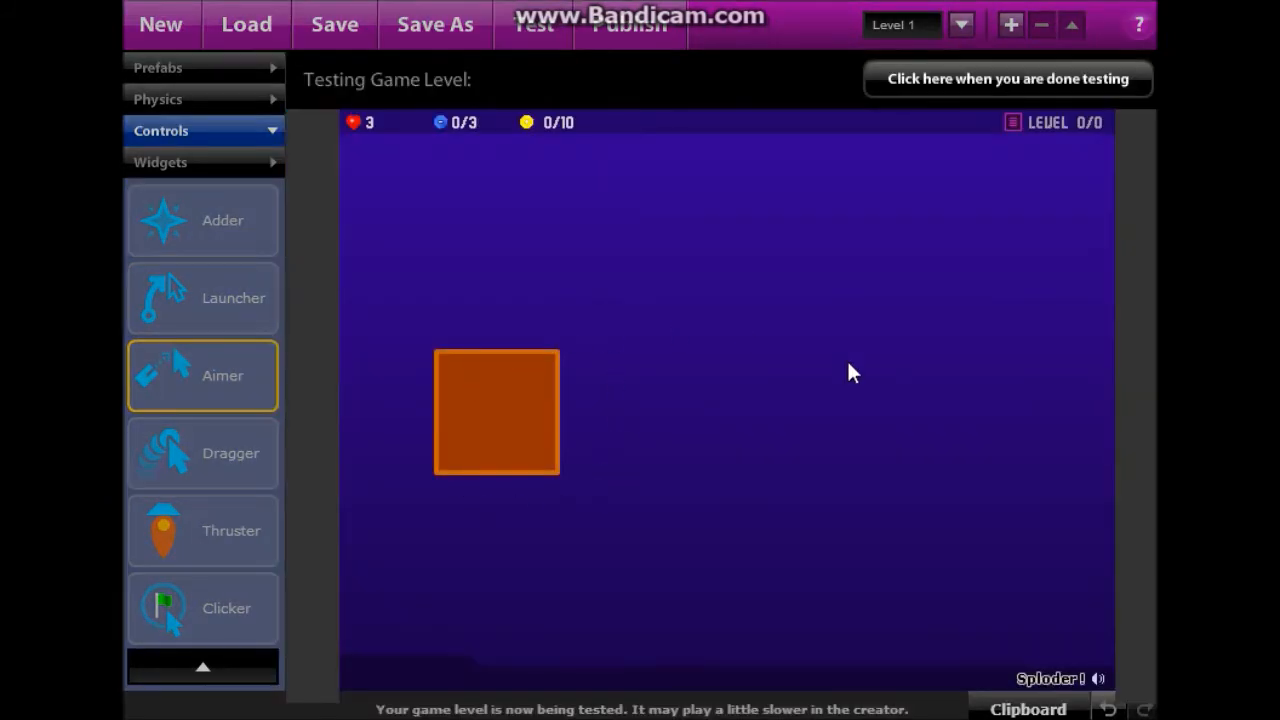
click(1077, 80)
click(520, 420)
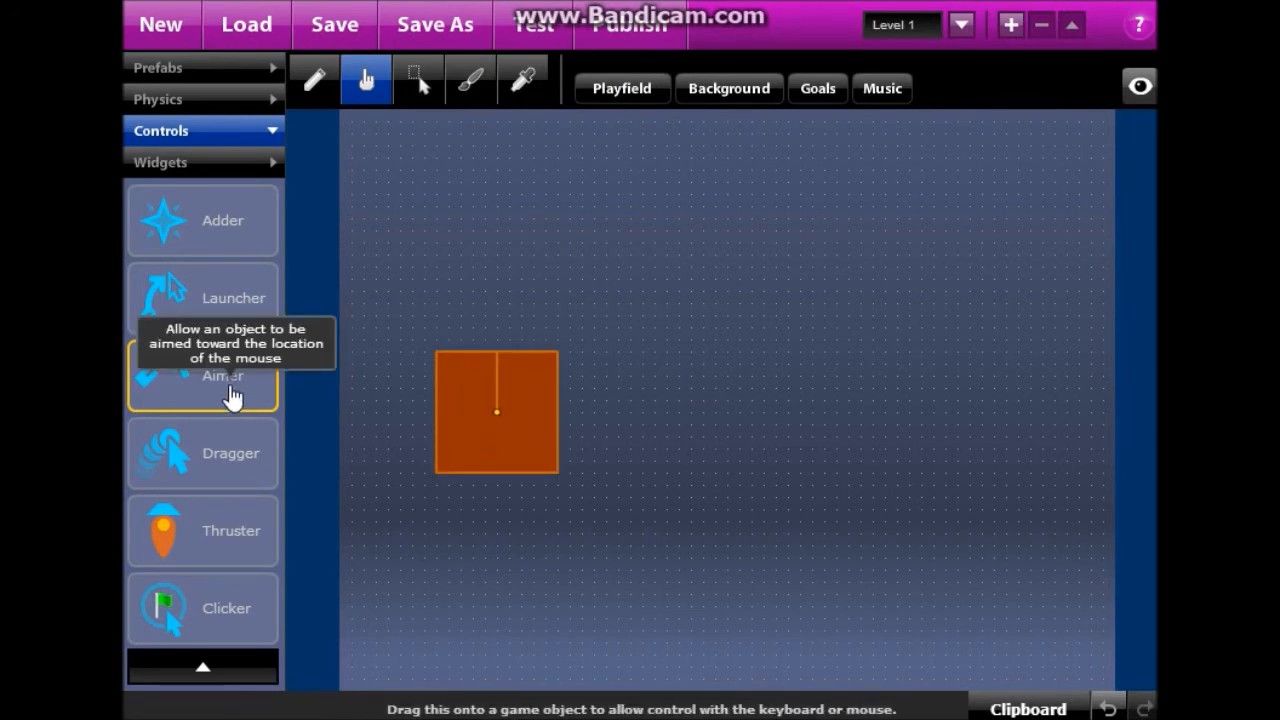
Attach a Dragger control to the square and pull it in a test run.
drag(260, 477, 480, 432)
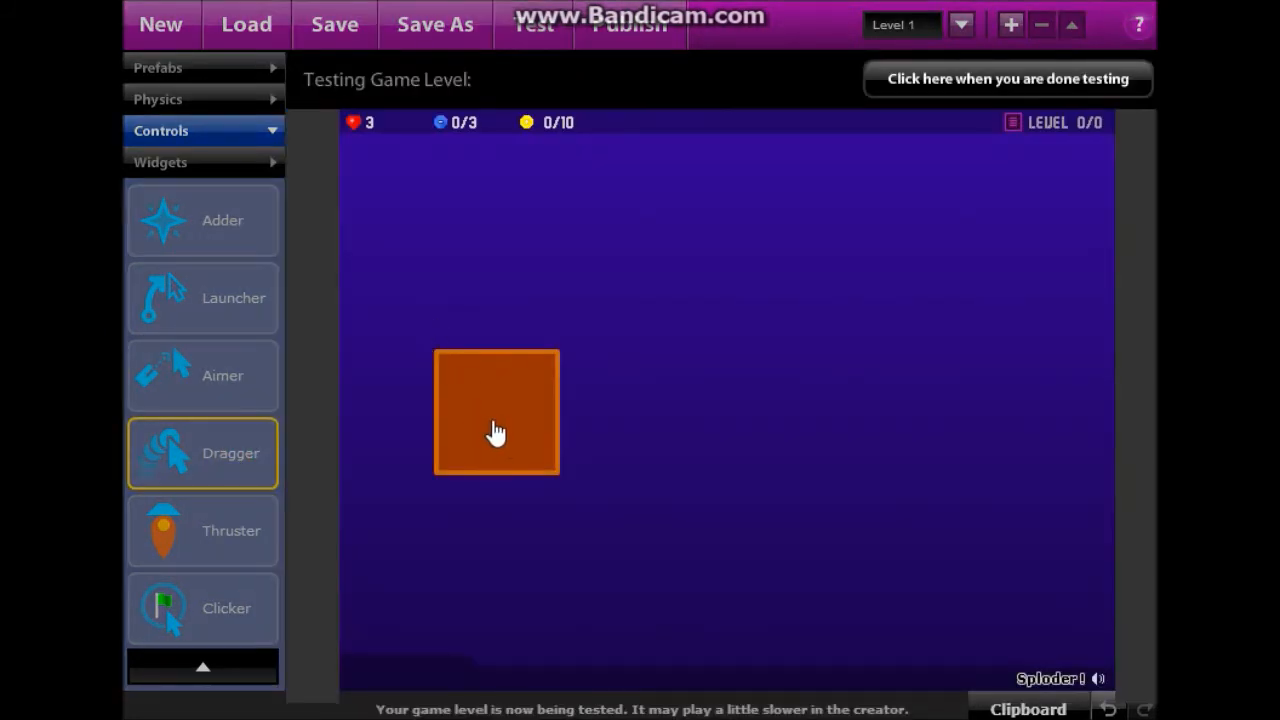
drag(493, 424, 513, 449)
click(1005, 88)
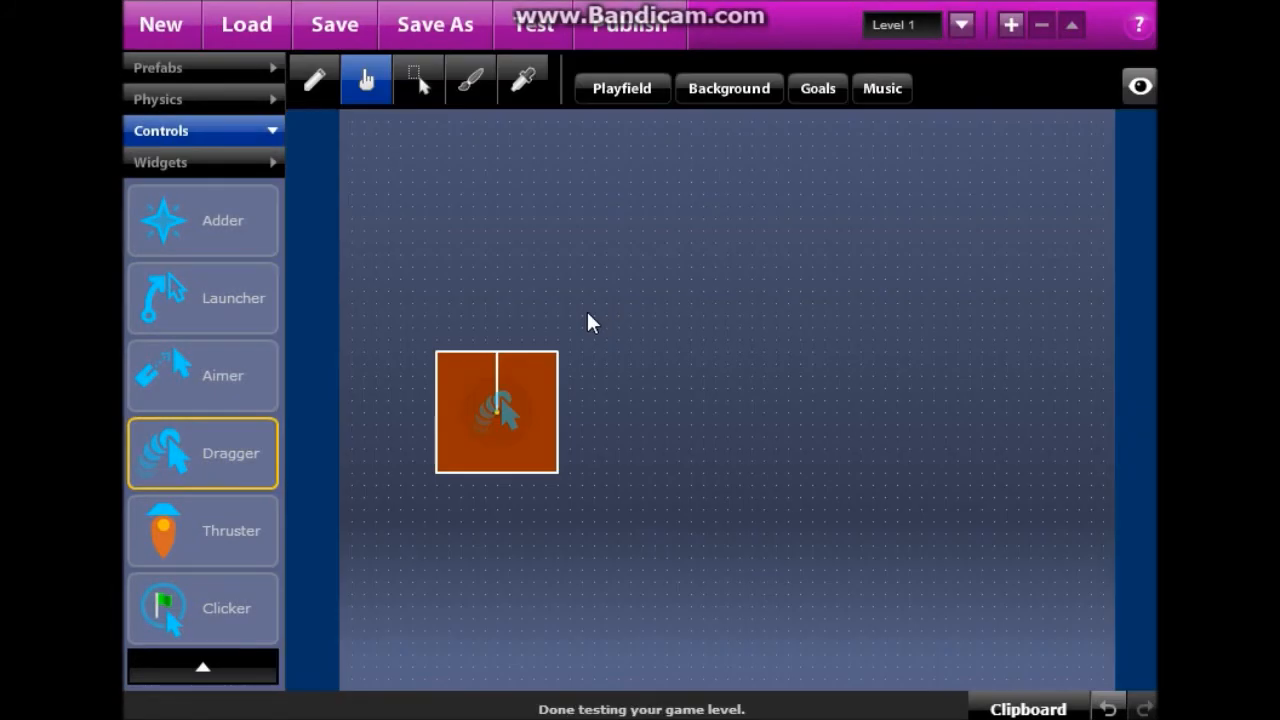
Move the square right toward the centre, then test by dragging it up-right.
click(418, 85)
click(500, 410)
drag(650, 440, 669, 398)
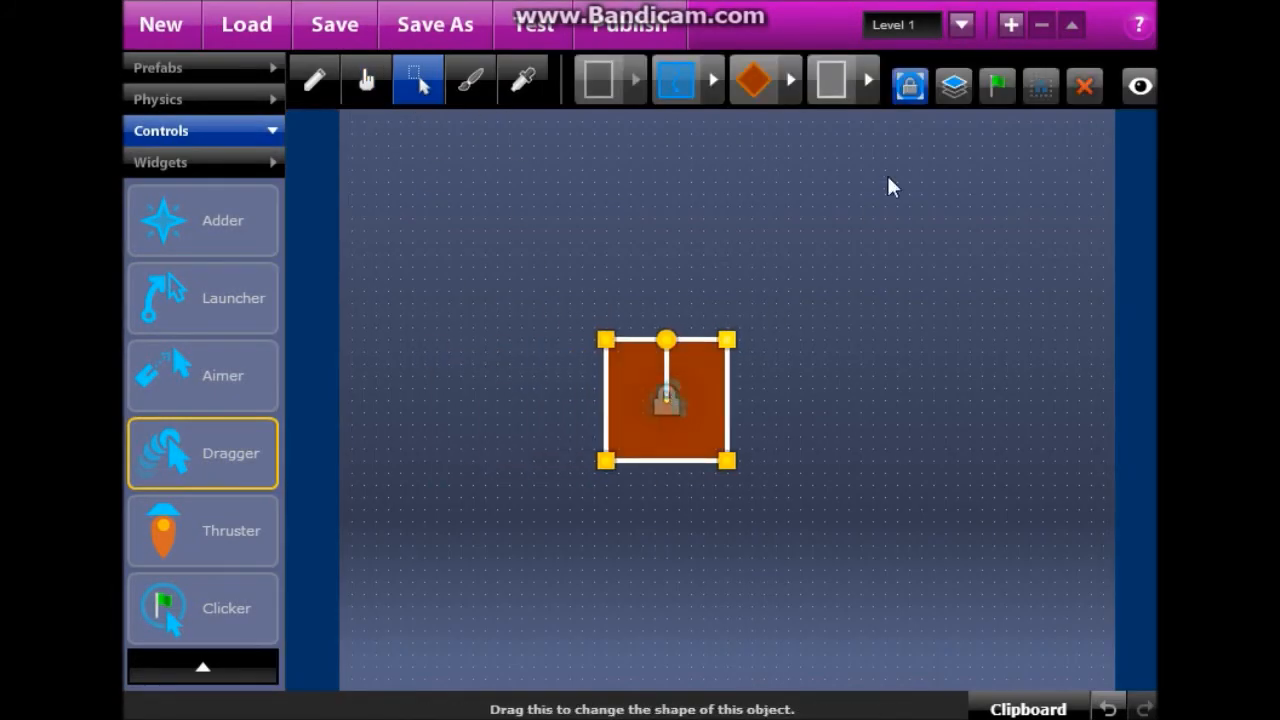
click(557, 35)
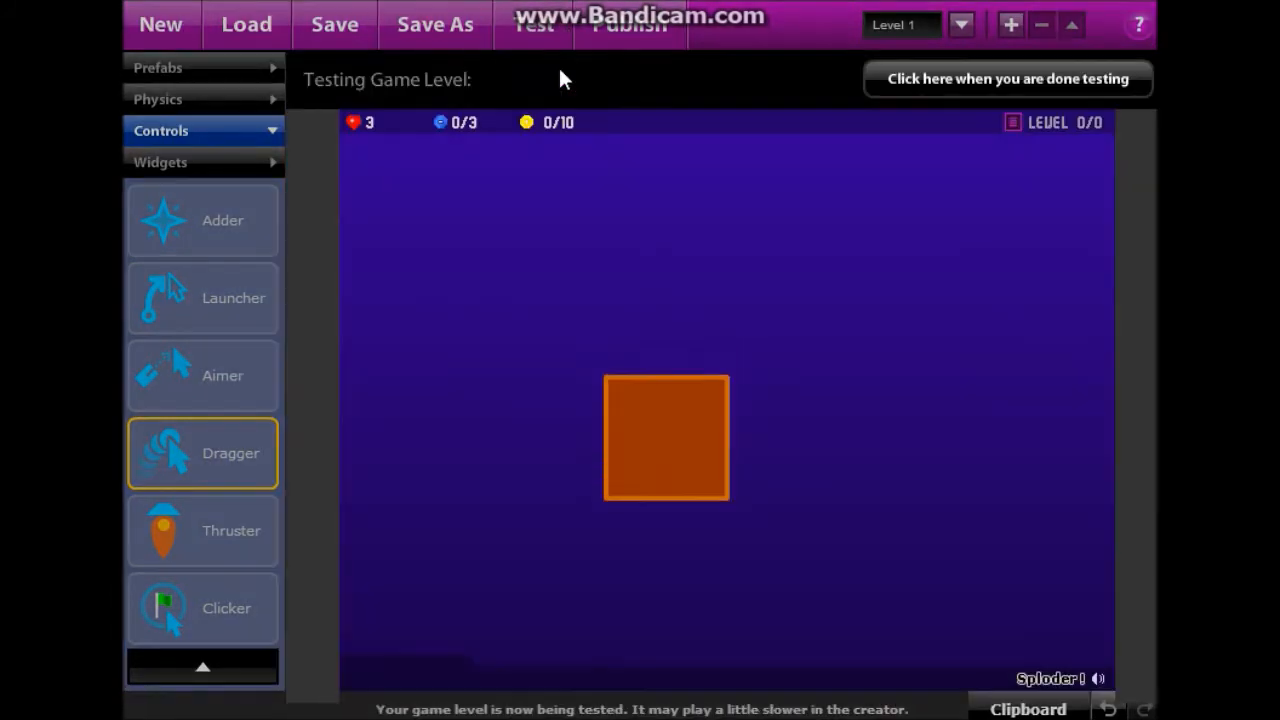
drag(629, 594, 726, 251)
Attach a Thruster control to the orange square.
click(921, 100)
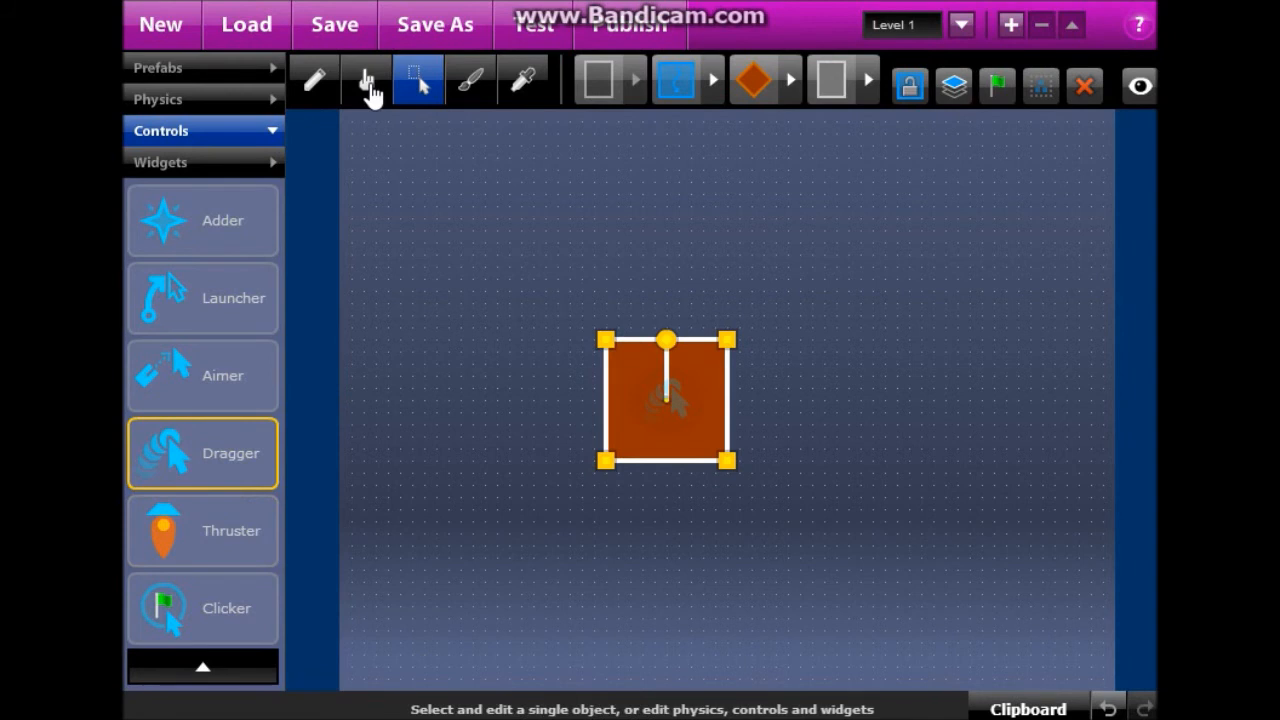
click(368, 82)
click(664, 401)
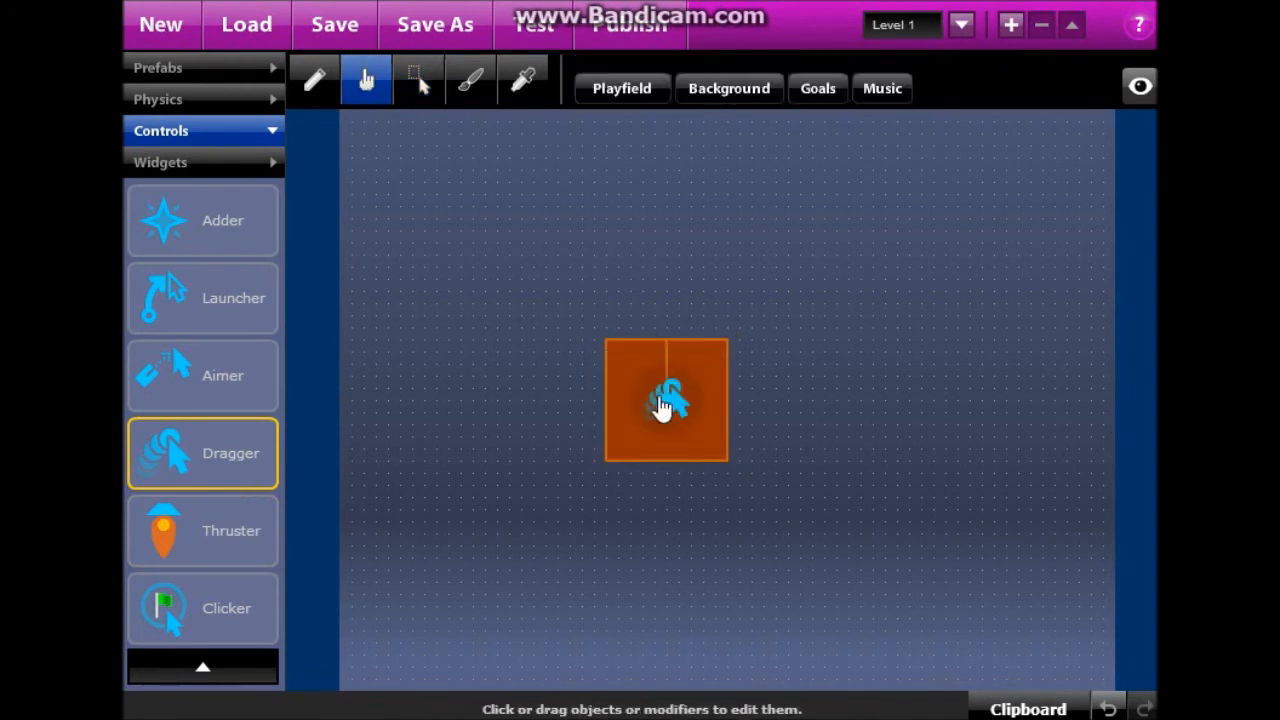
click(416, 84)
click(367, 82)
drag(252, 537, 649, 420)
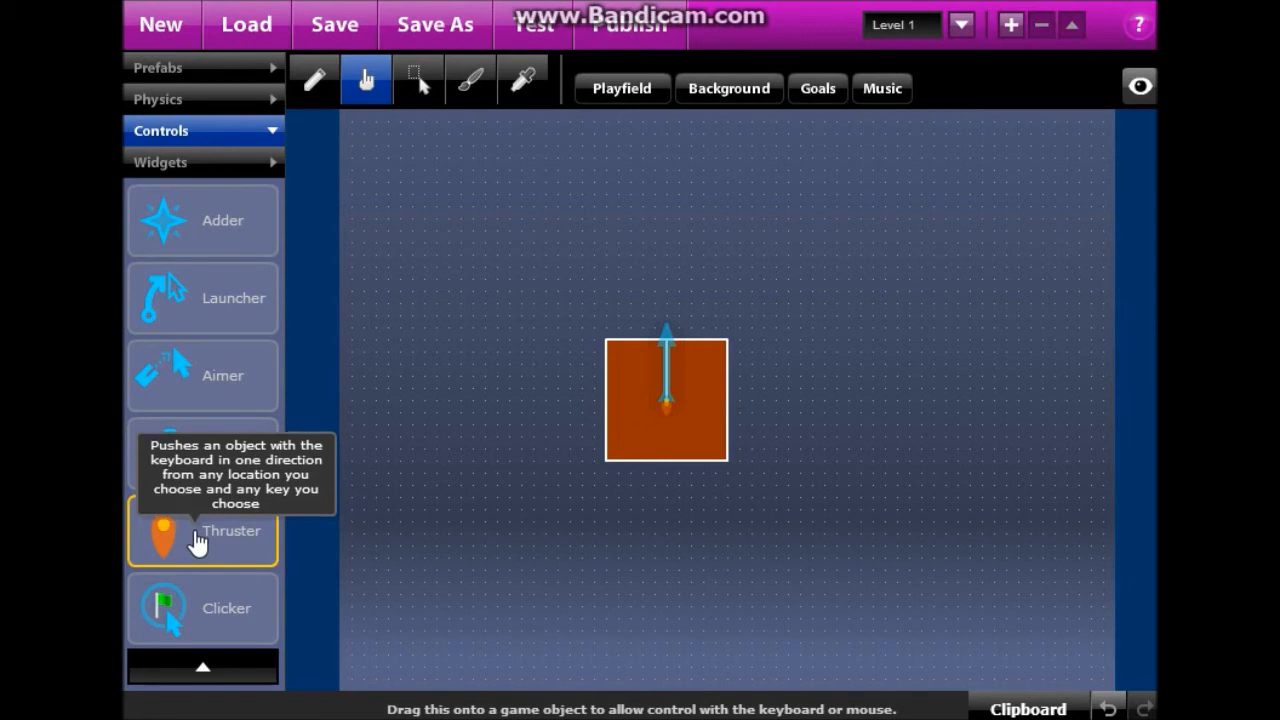
Test the thruster, check its Z key trigger in settings, and test again.
click(530, 40)
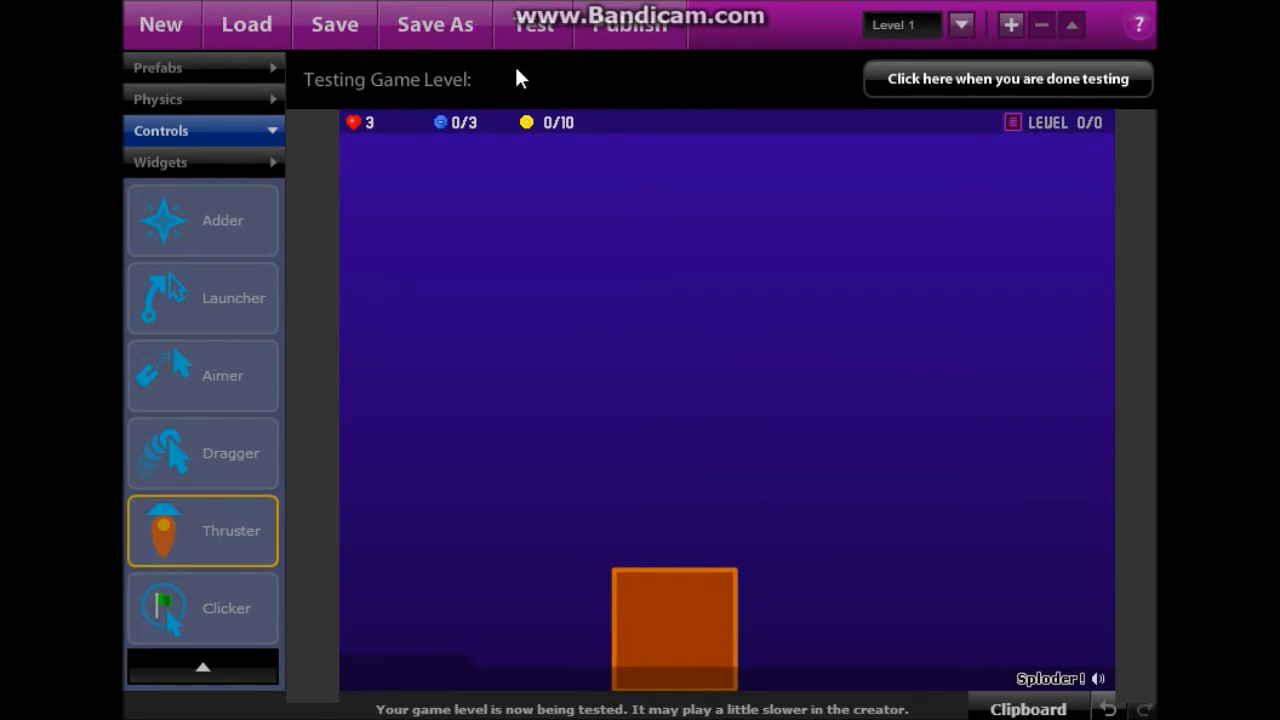
click(922, 84)
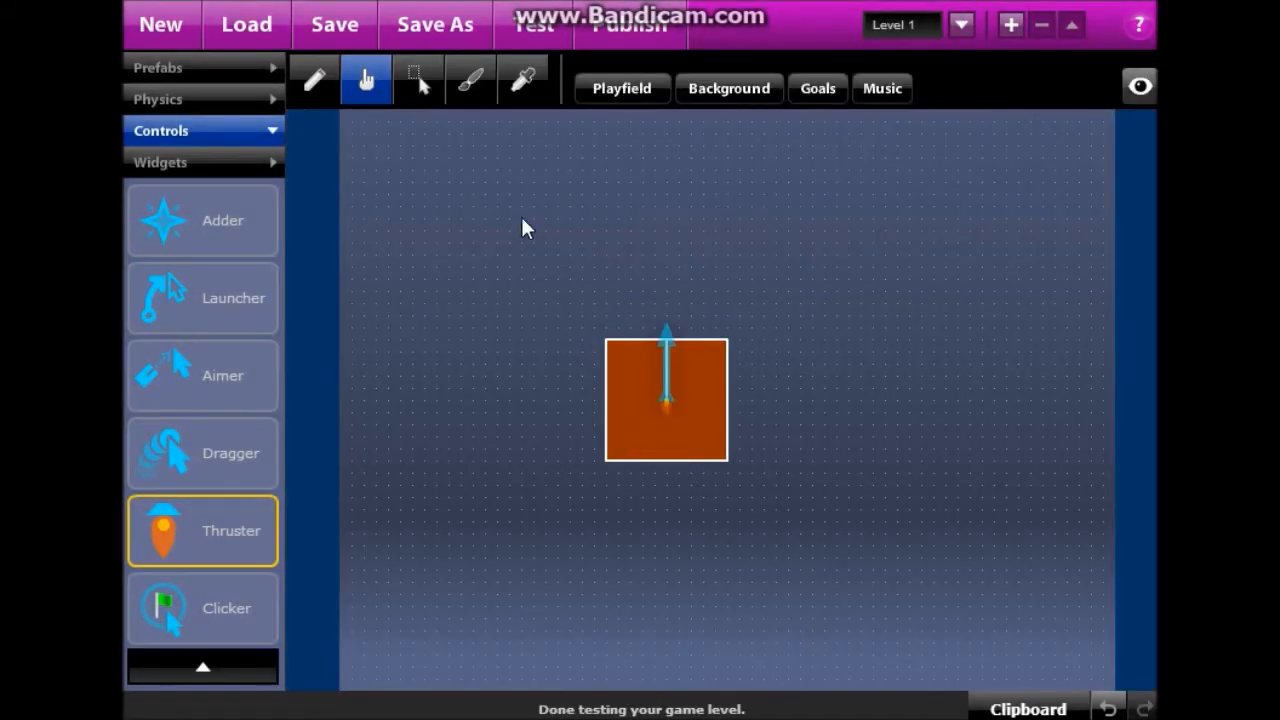
click(677, 347)
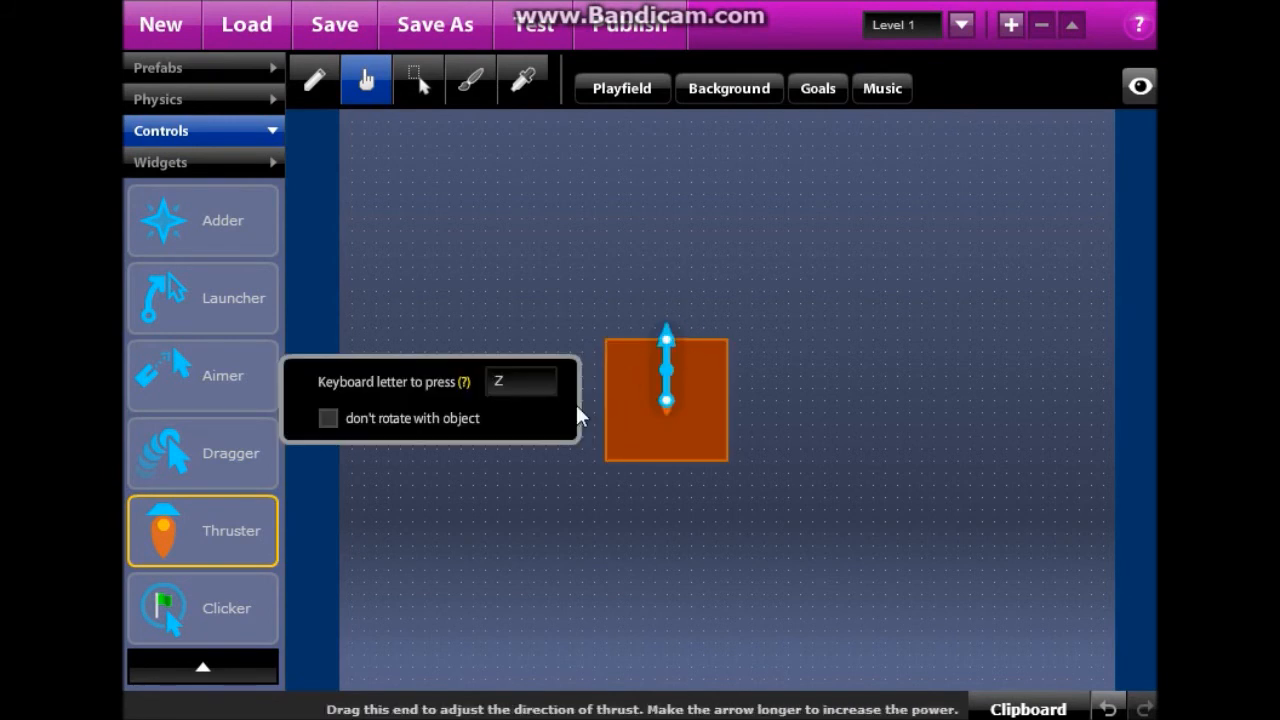
click(525, 33)
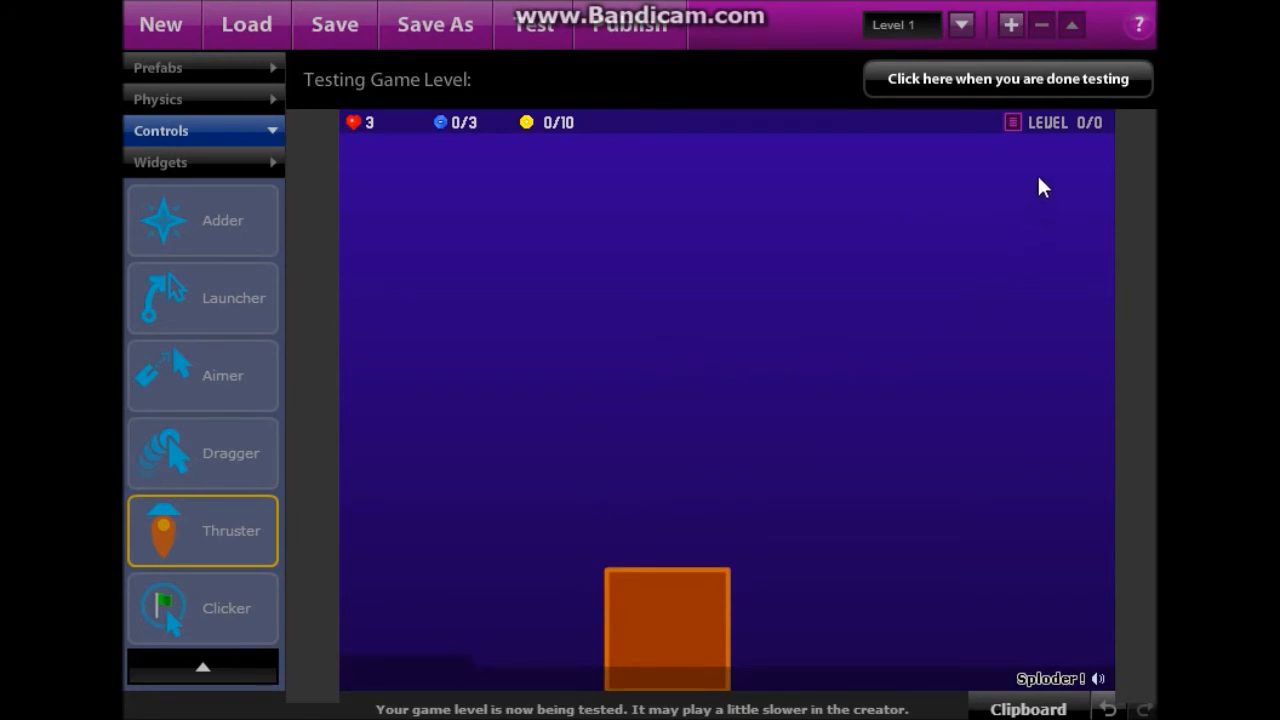
click(1012, 82)
Lengthen the thrust arrow to point left with more power, then test it.
drag(670, 343, 417, 394)
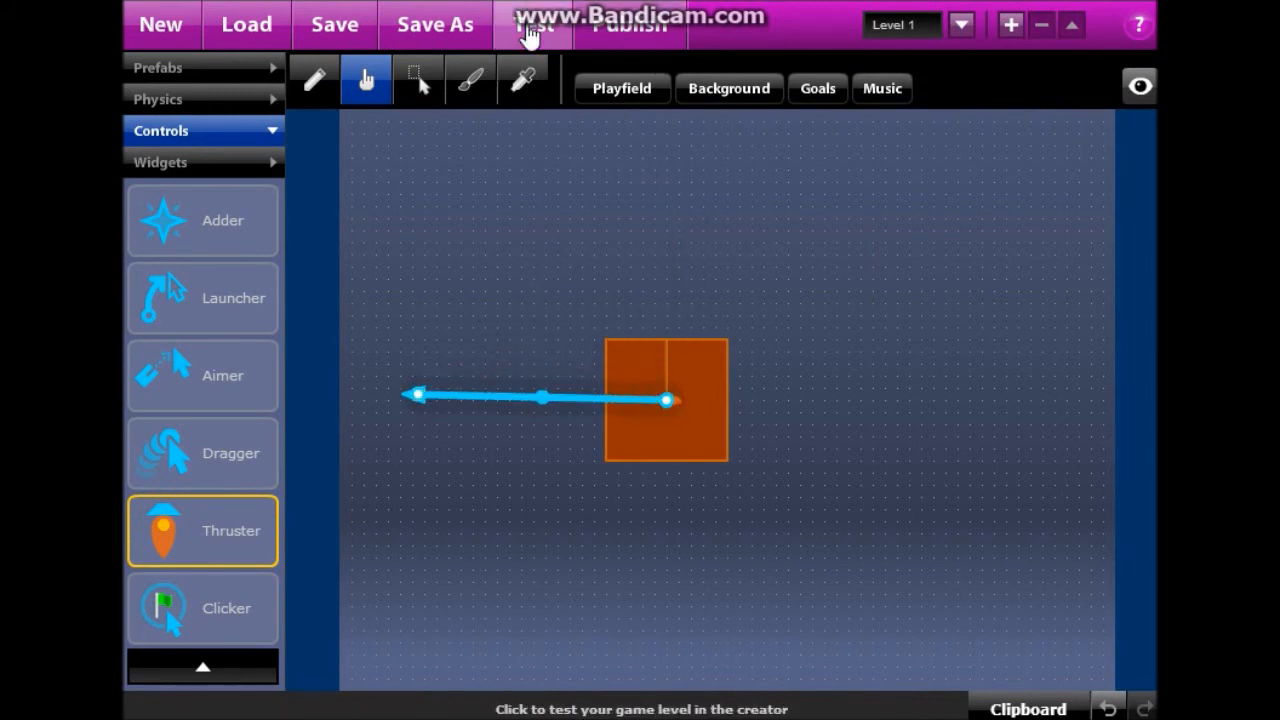
click(530, 32)
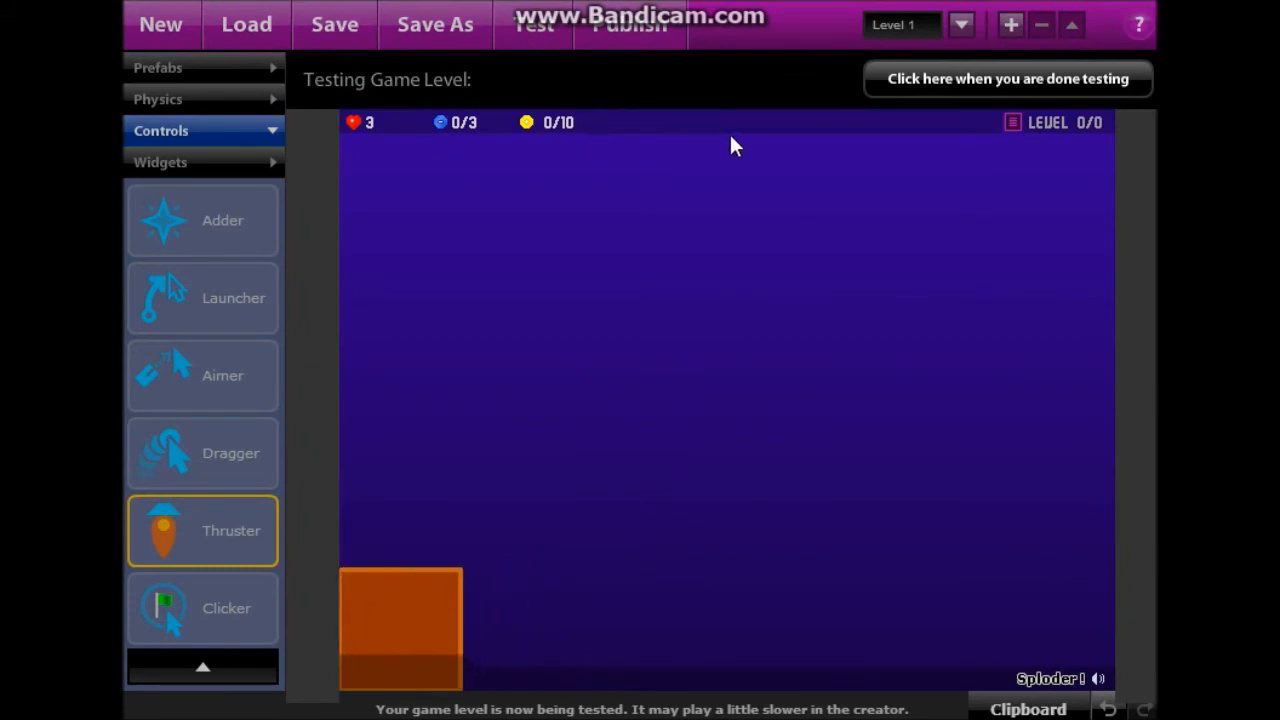
click(971, 88)
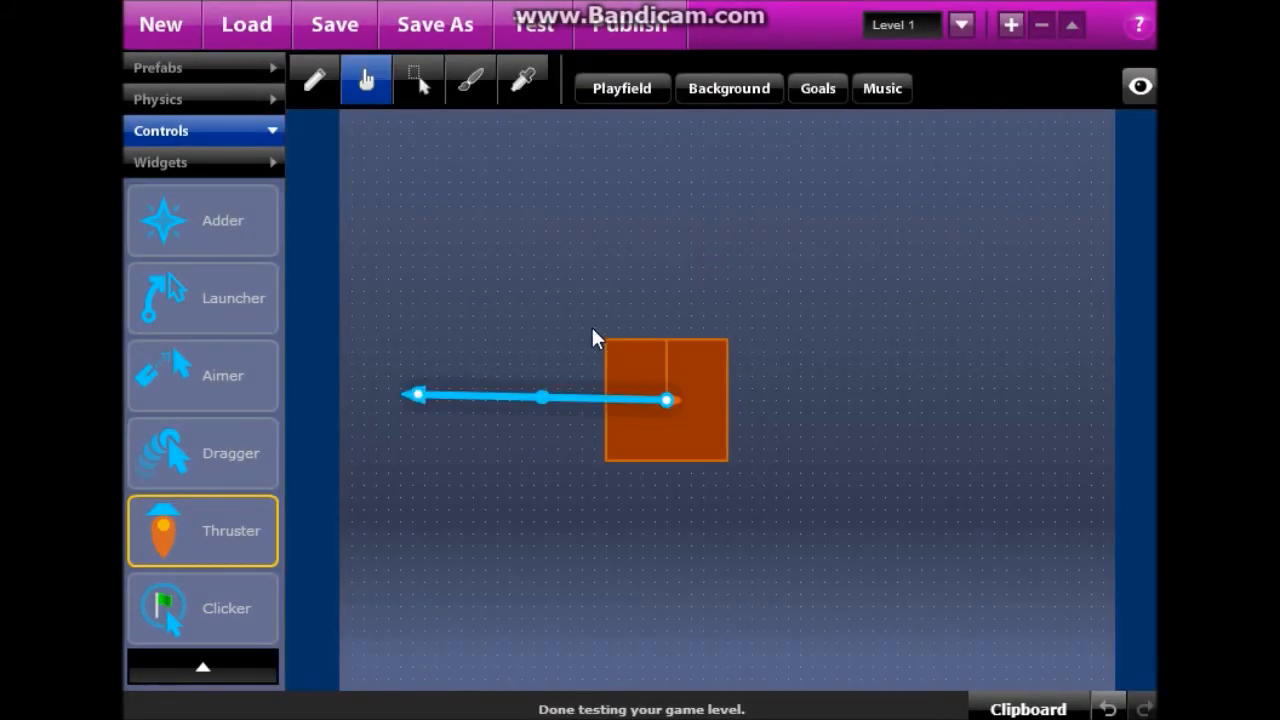
Open the thruster's settings on the square and delete the thruster.
click(422, 398)
click(723, 368)
click(440, 410)
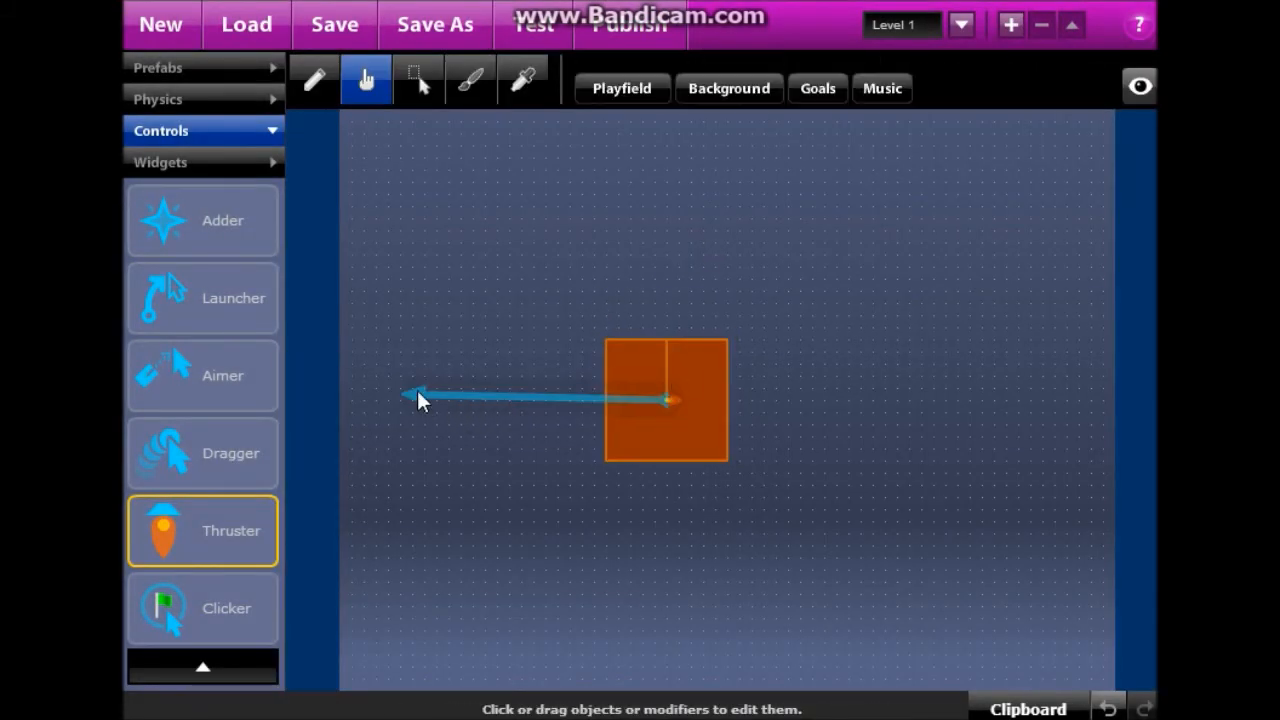
click(412, 396)
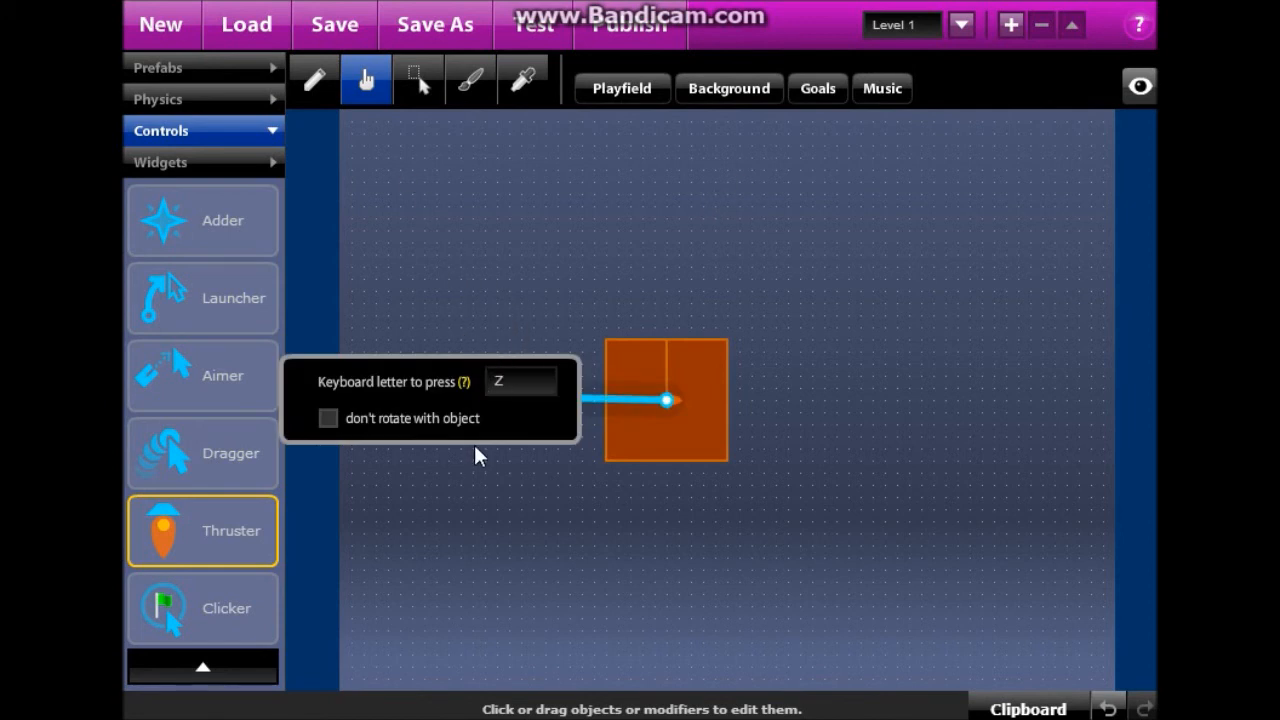
click(456, 577)
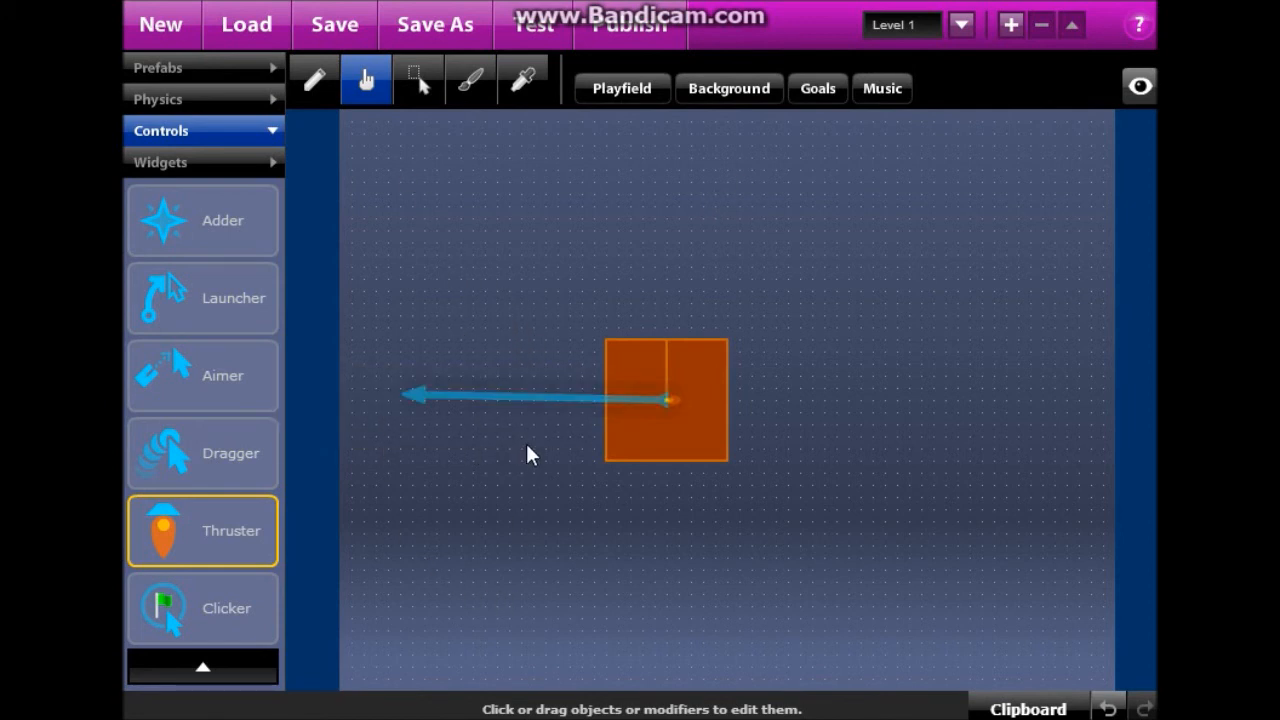
click(527, 410)
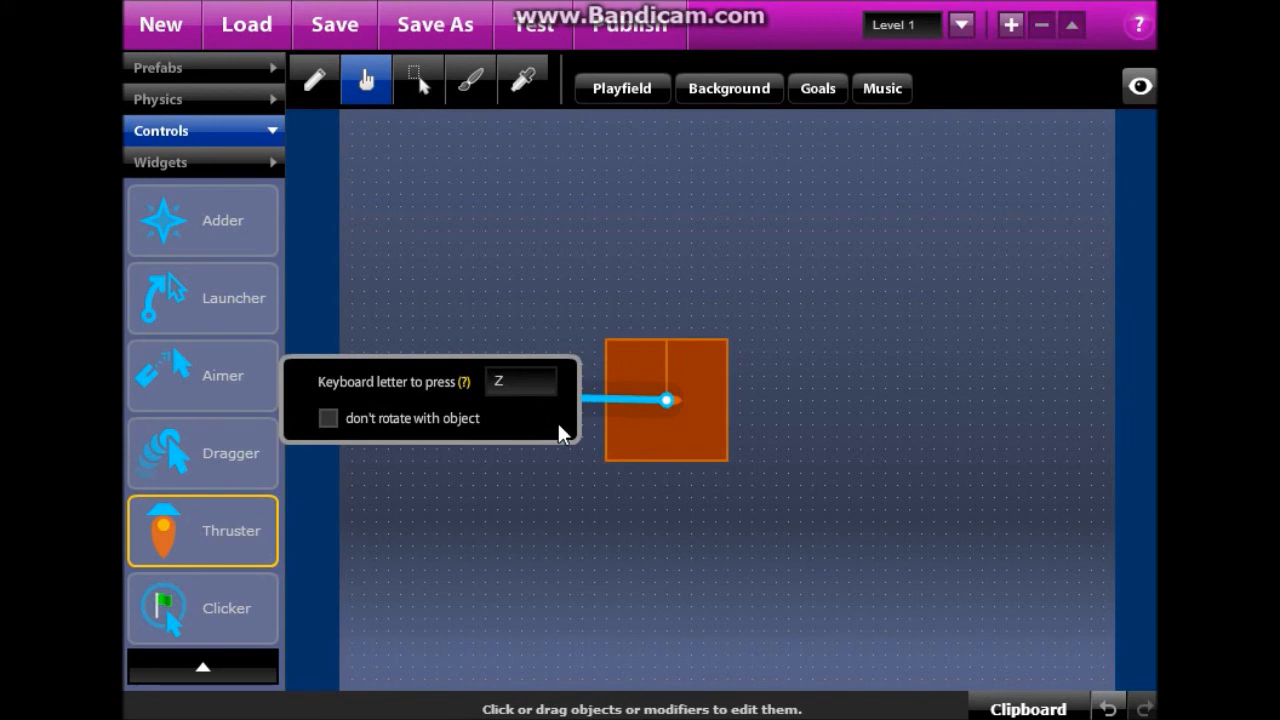
drag(557, 429, 612, 340)
click(542, 396)
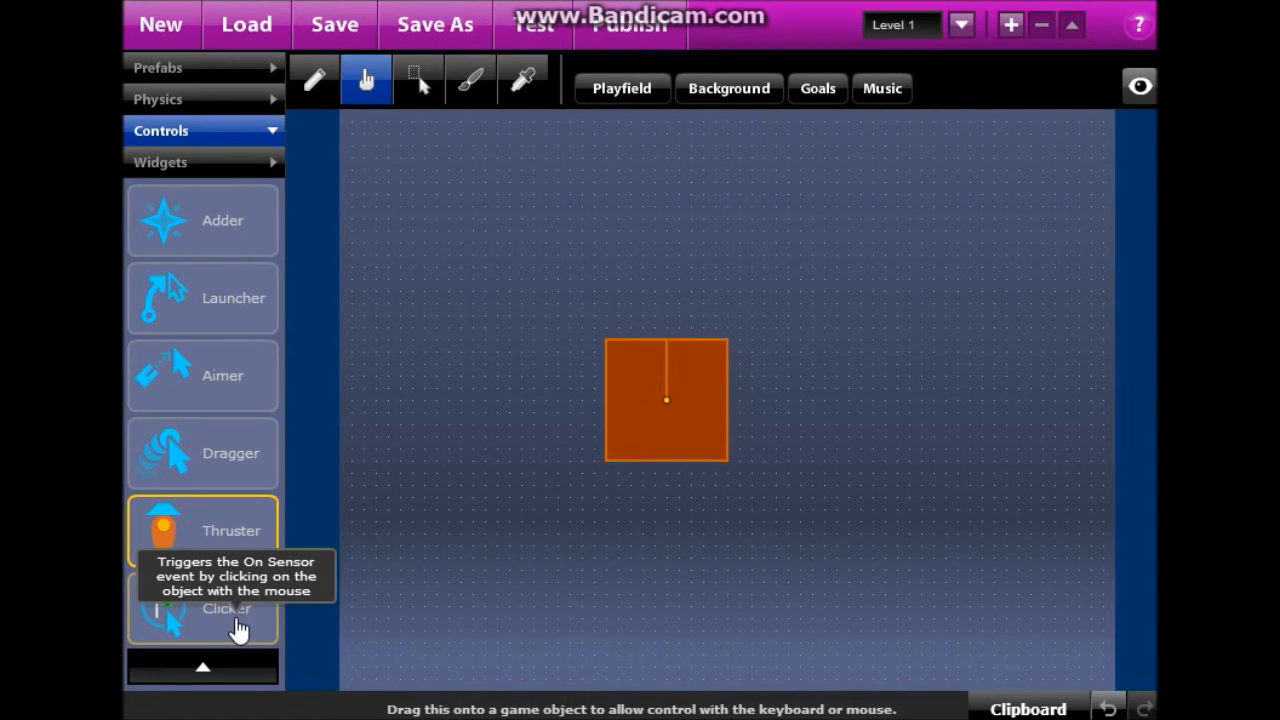
Attach a Clicker to the square and set its Object Action to On Sensor Remove.
drag(240, 624, 700, 397)
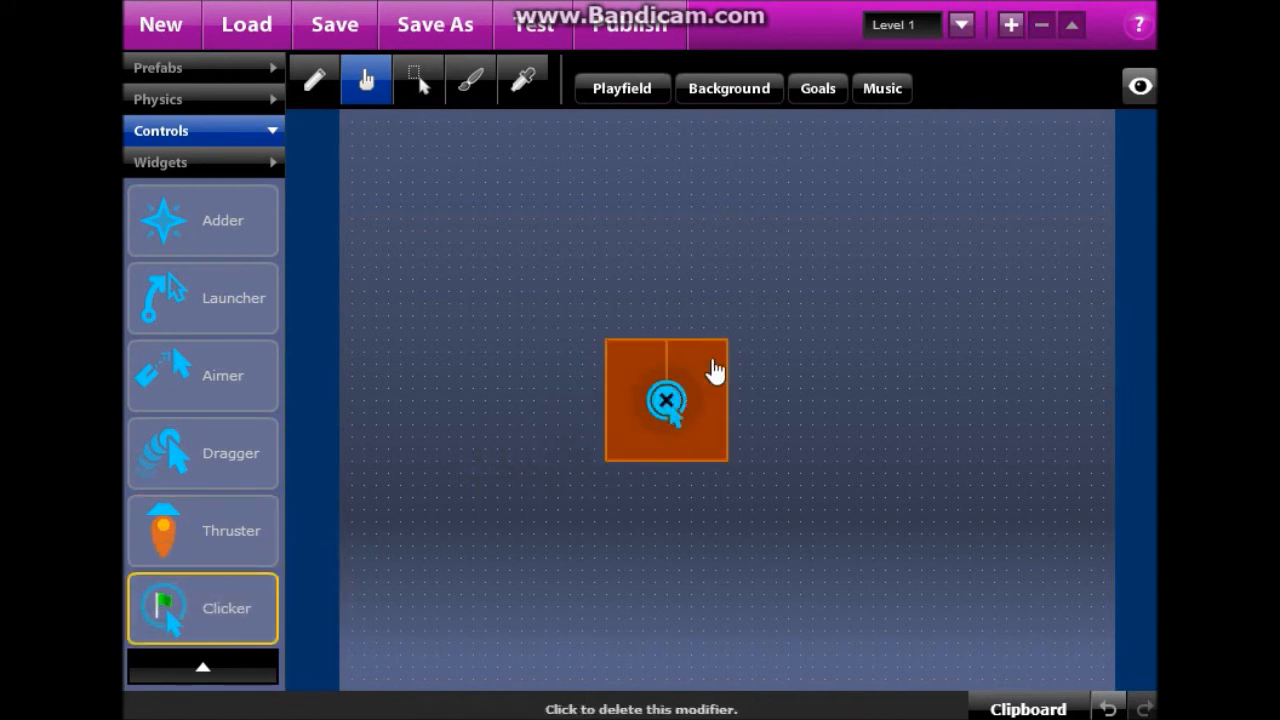
click(405, 88)
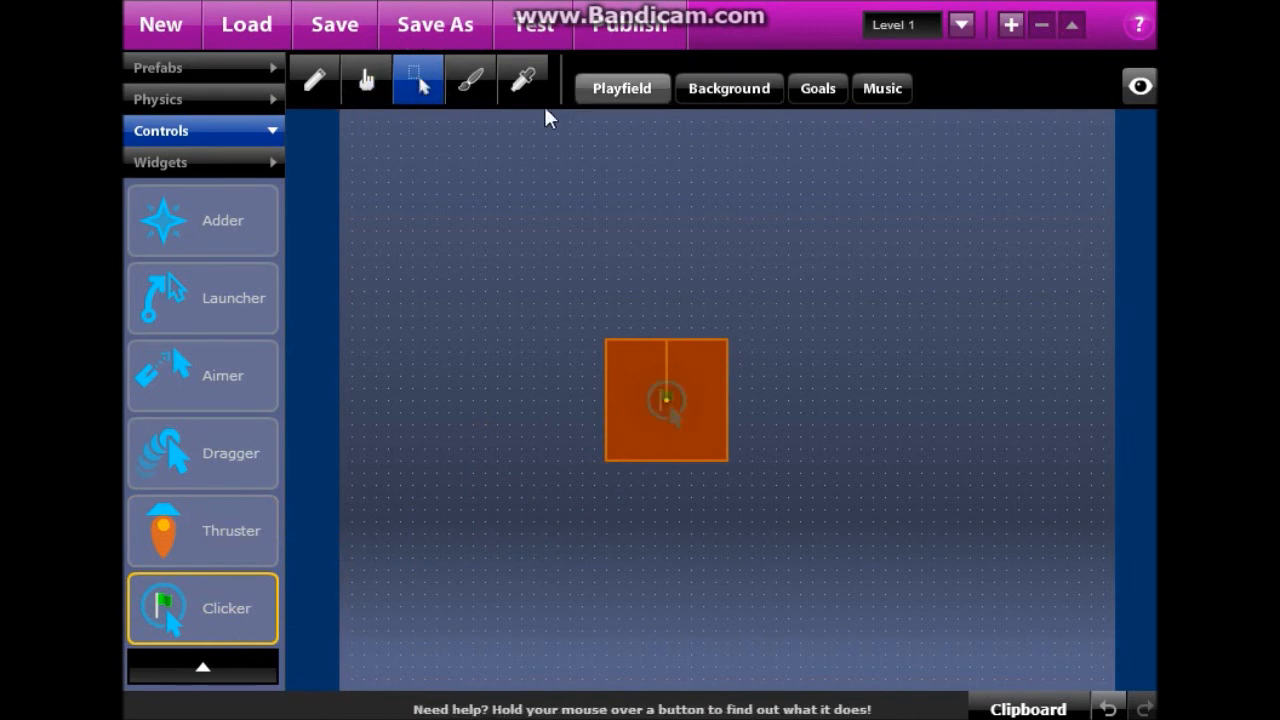
click(722, 384)
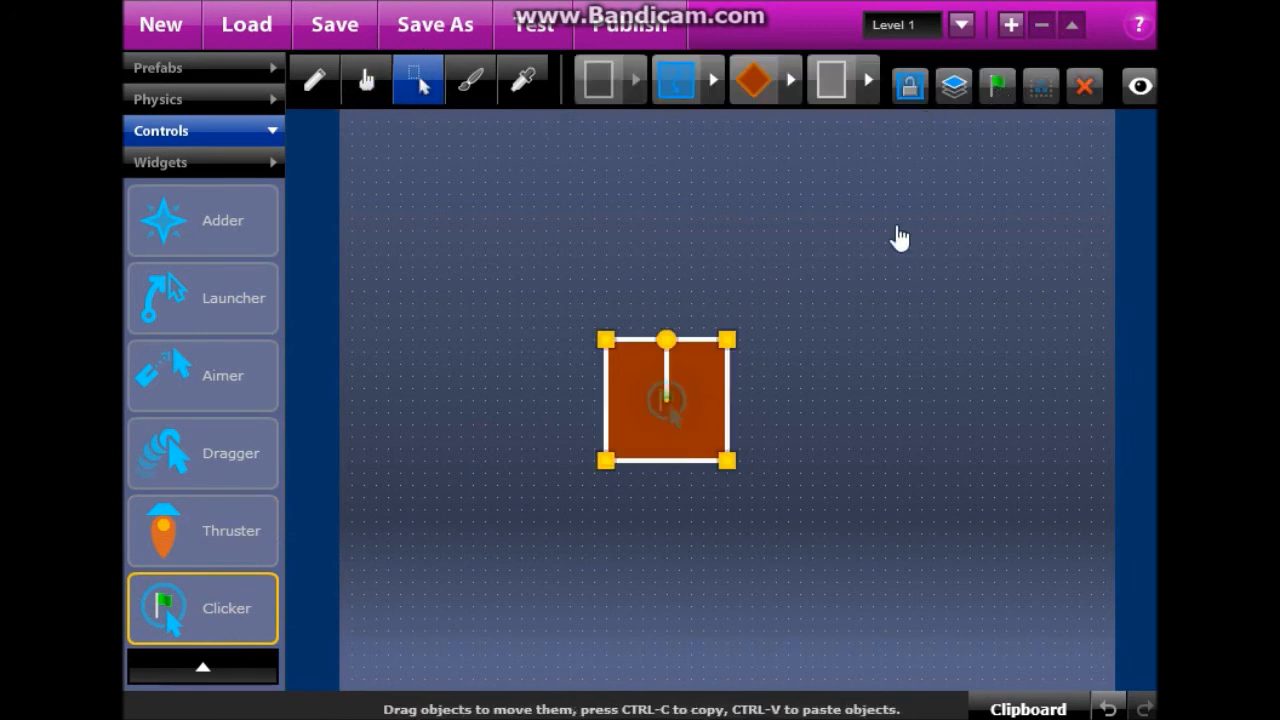
click(997, 86)
click(802, 231)
click(773, 621)
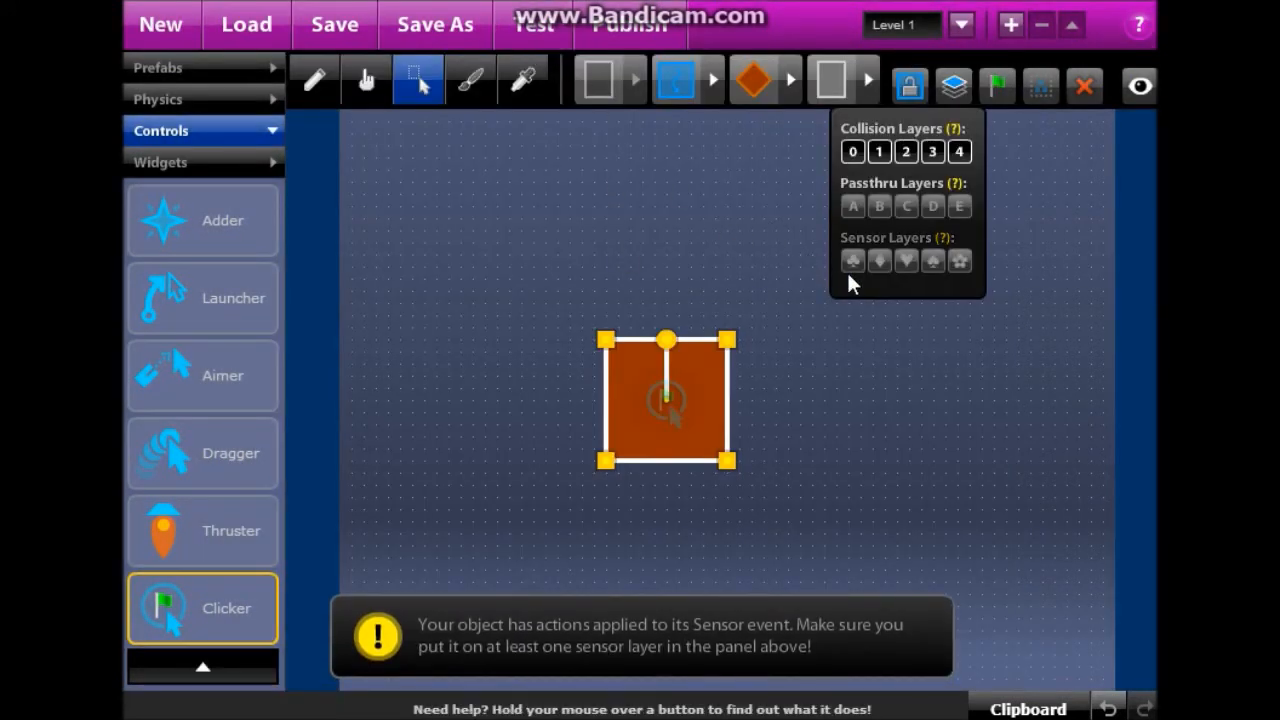
Run three tests, clicking the square each time to make it vanish.
click(534, 26)
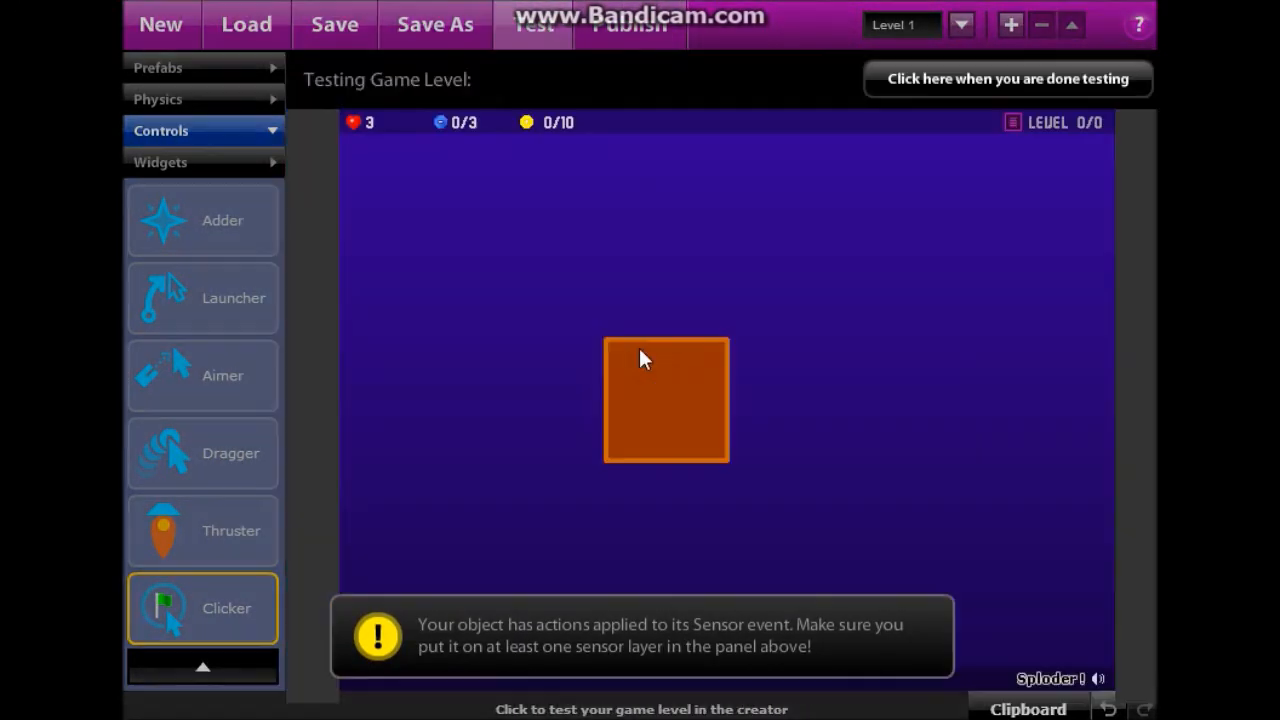
click(684, 584)
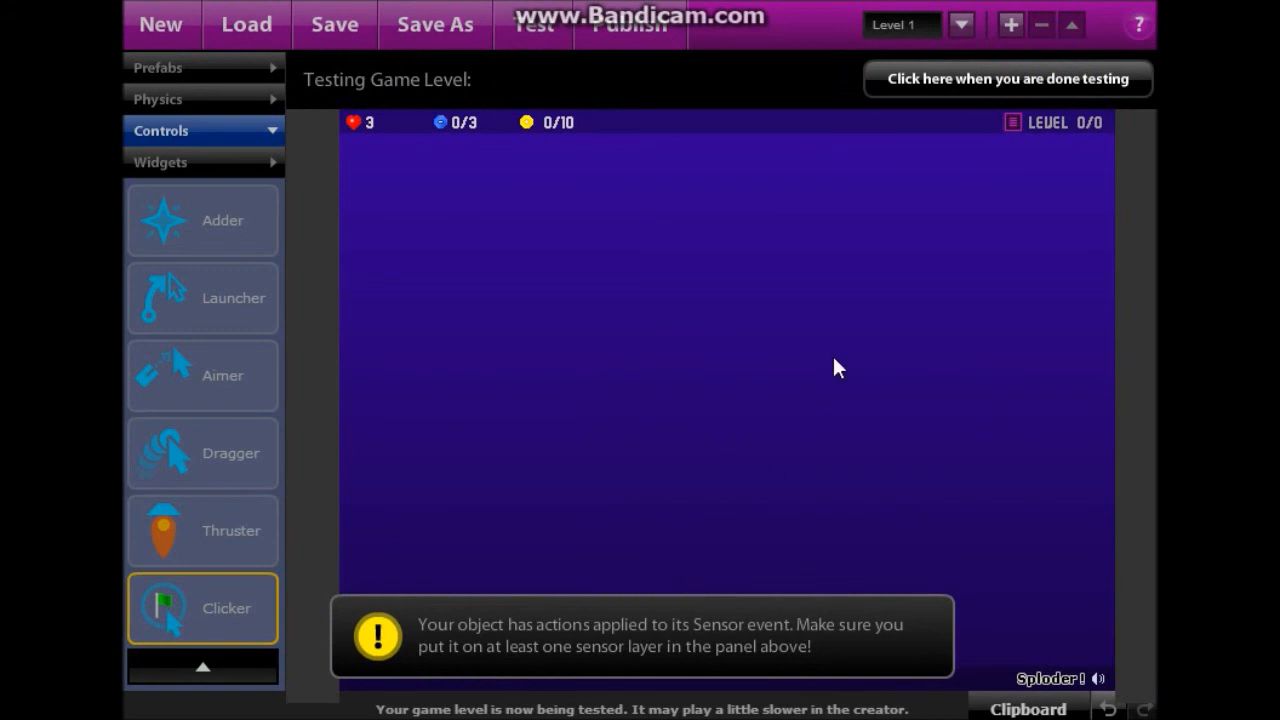
click(929, 84)
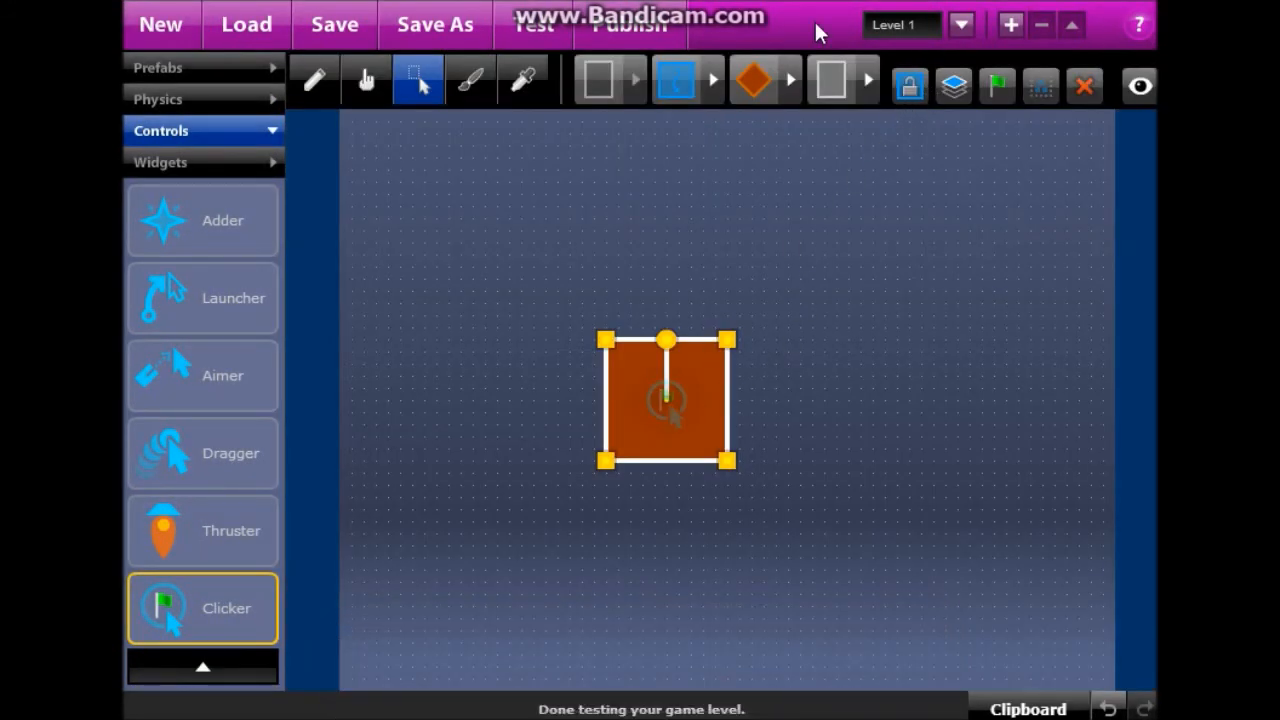
click(534, 24)
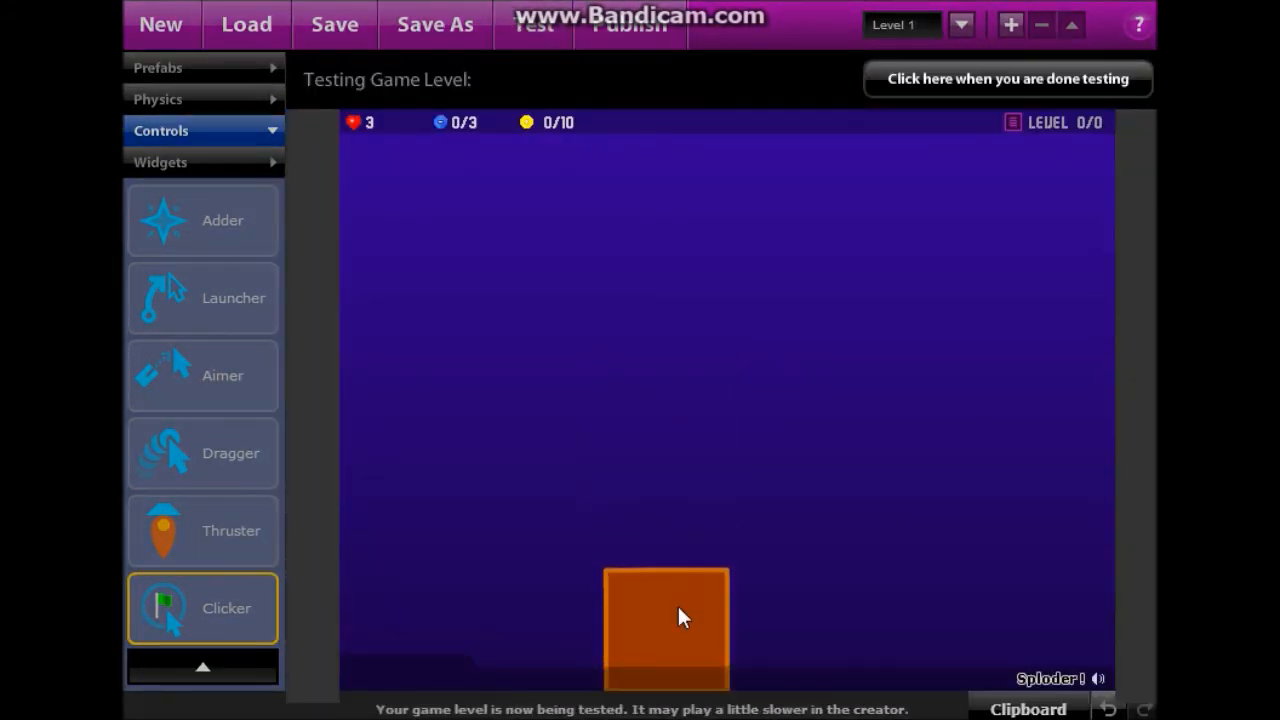
click(677, 615)
click(1008, 82)
click(534, 26)
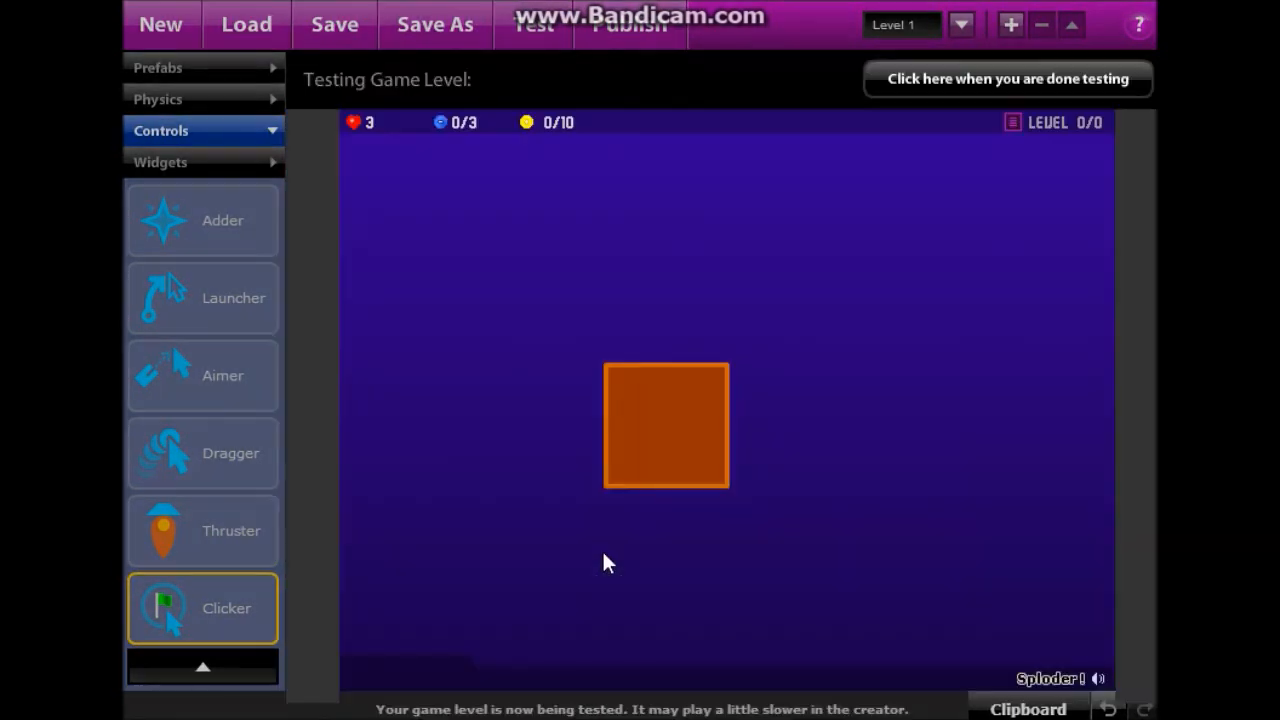
click(666, 572)
click(968, 82)
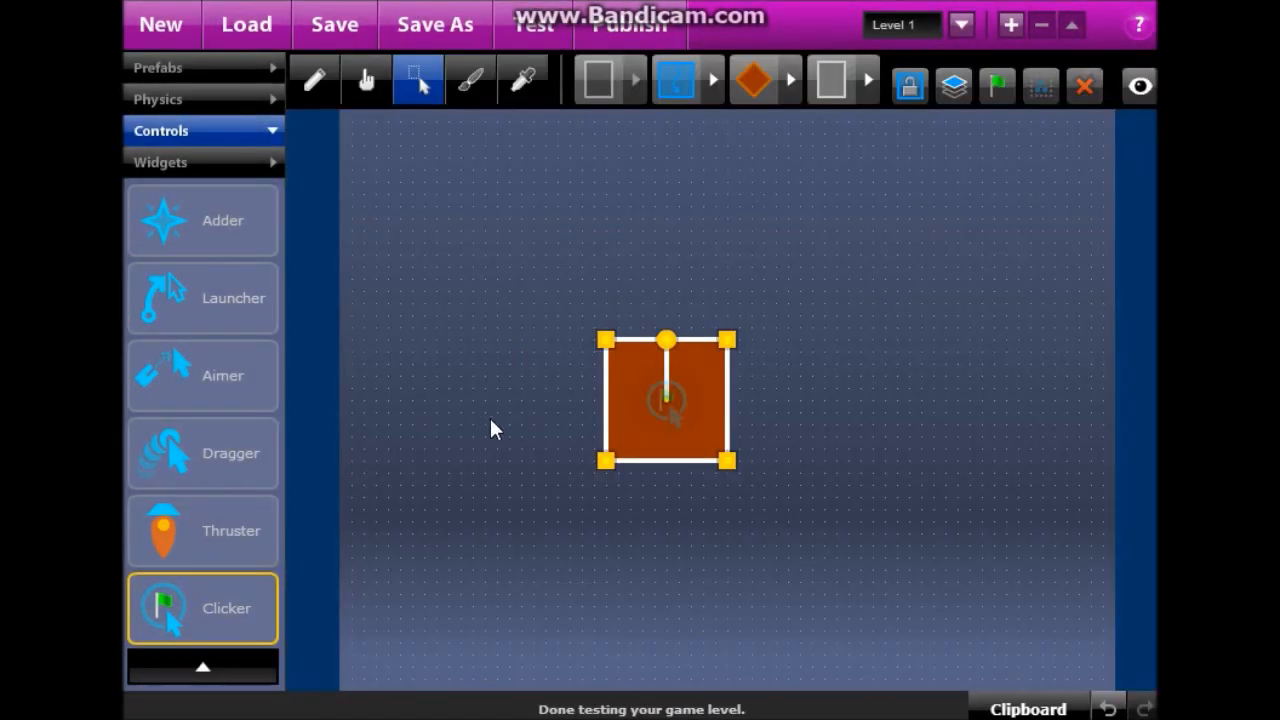
click(210, 666)
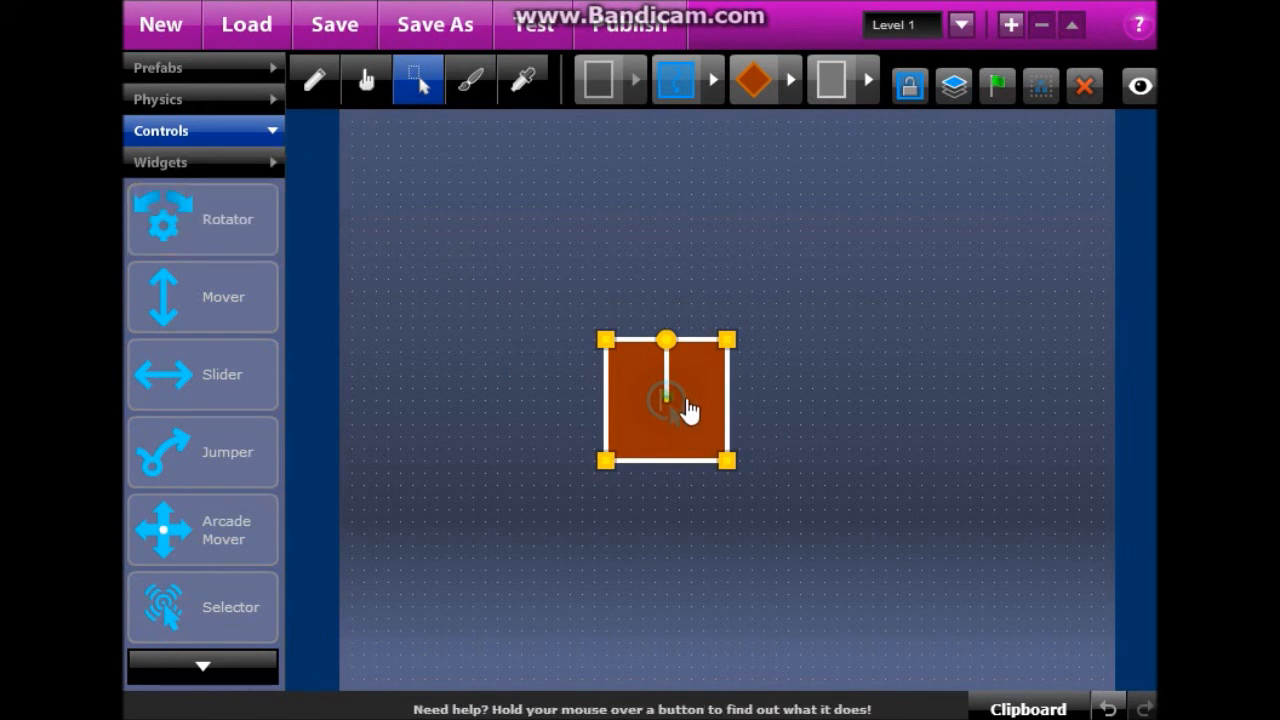
Move the orange block up and to the right and reselect it.
mouse_move(680, 397)
mouse_down()
mouse_move(731, 386)
mouse_move(812, 400)
mouse_move(903, 377)
mouse_move(896, 363)
mouse_up()
click(731, 385)
click(366, 80)
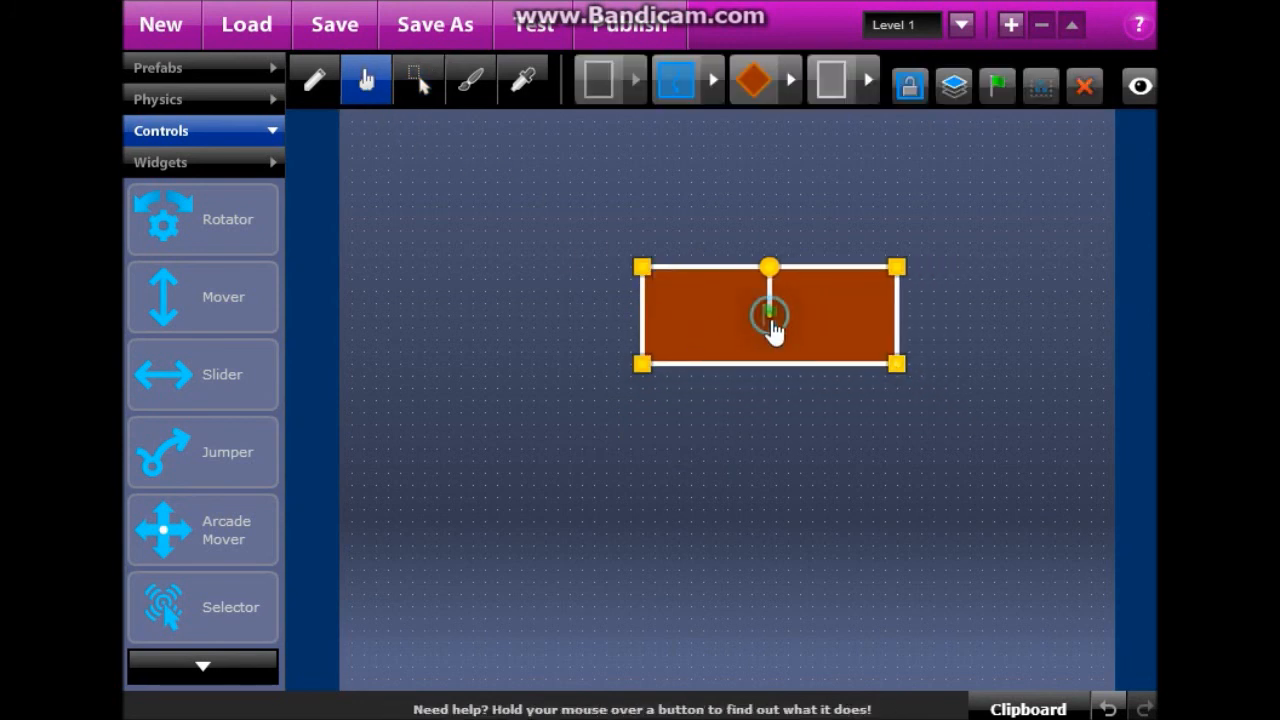
Shift the block left, then resize the wide rectangle back into a square.
click(771, 331)
drag(822, 324, 798, 336)
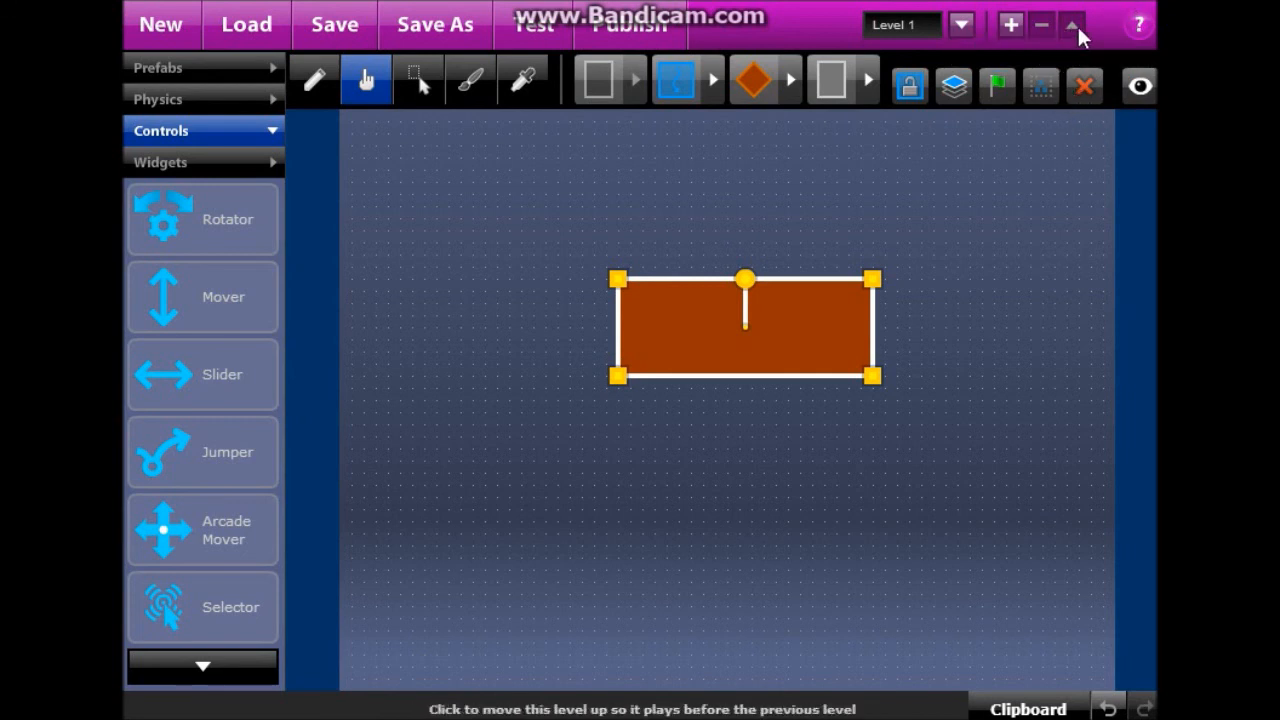
drag(870, 281, 643, 229)
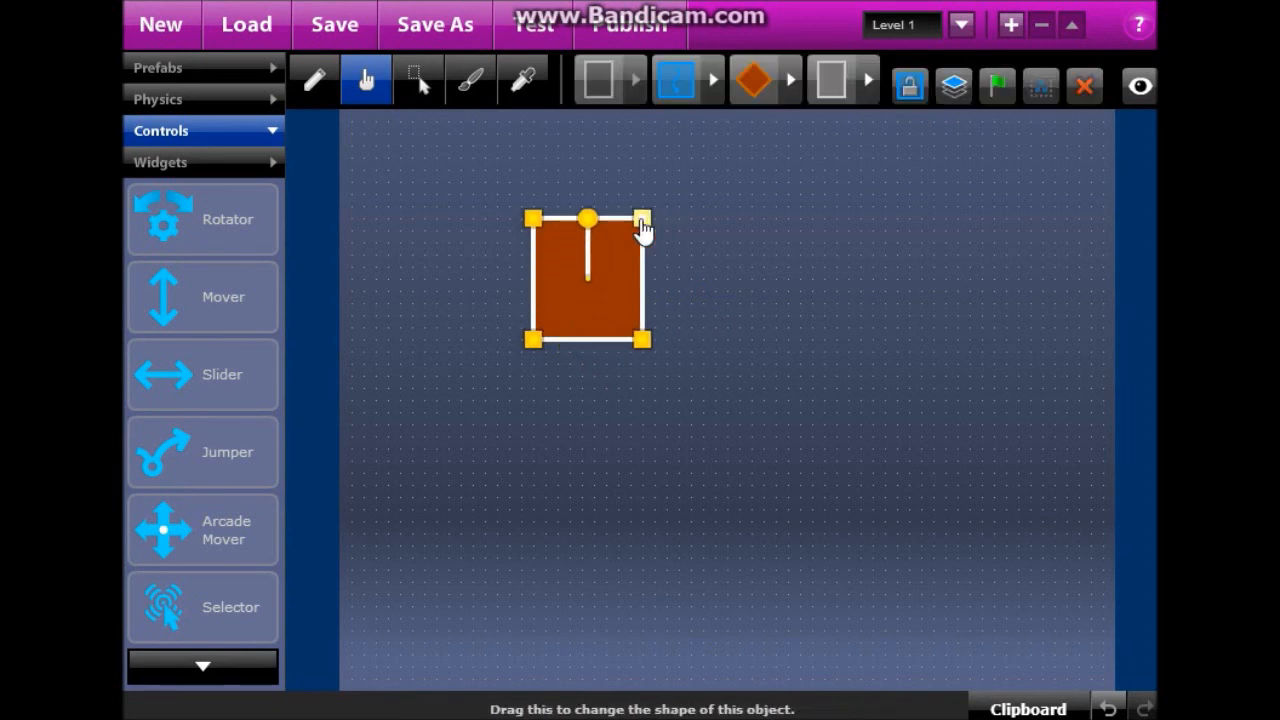